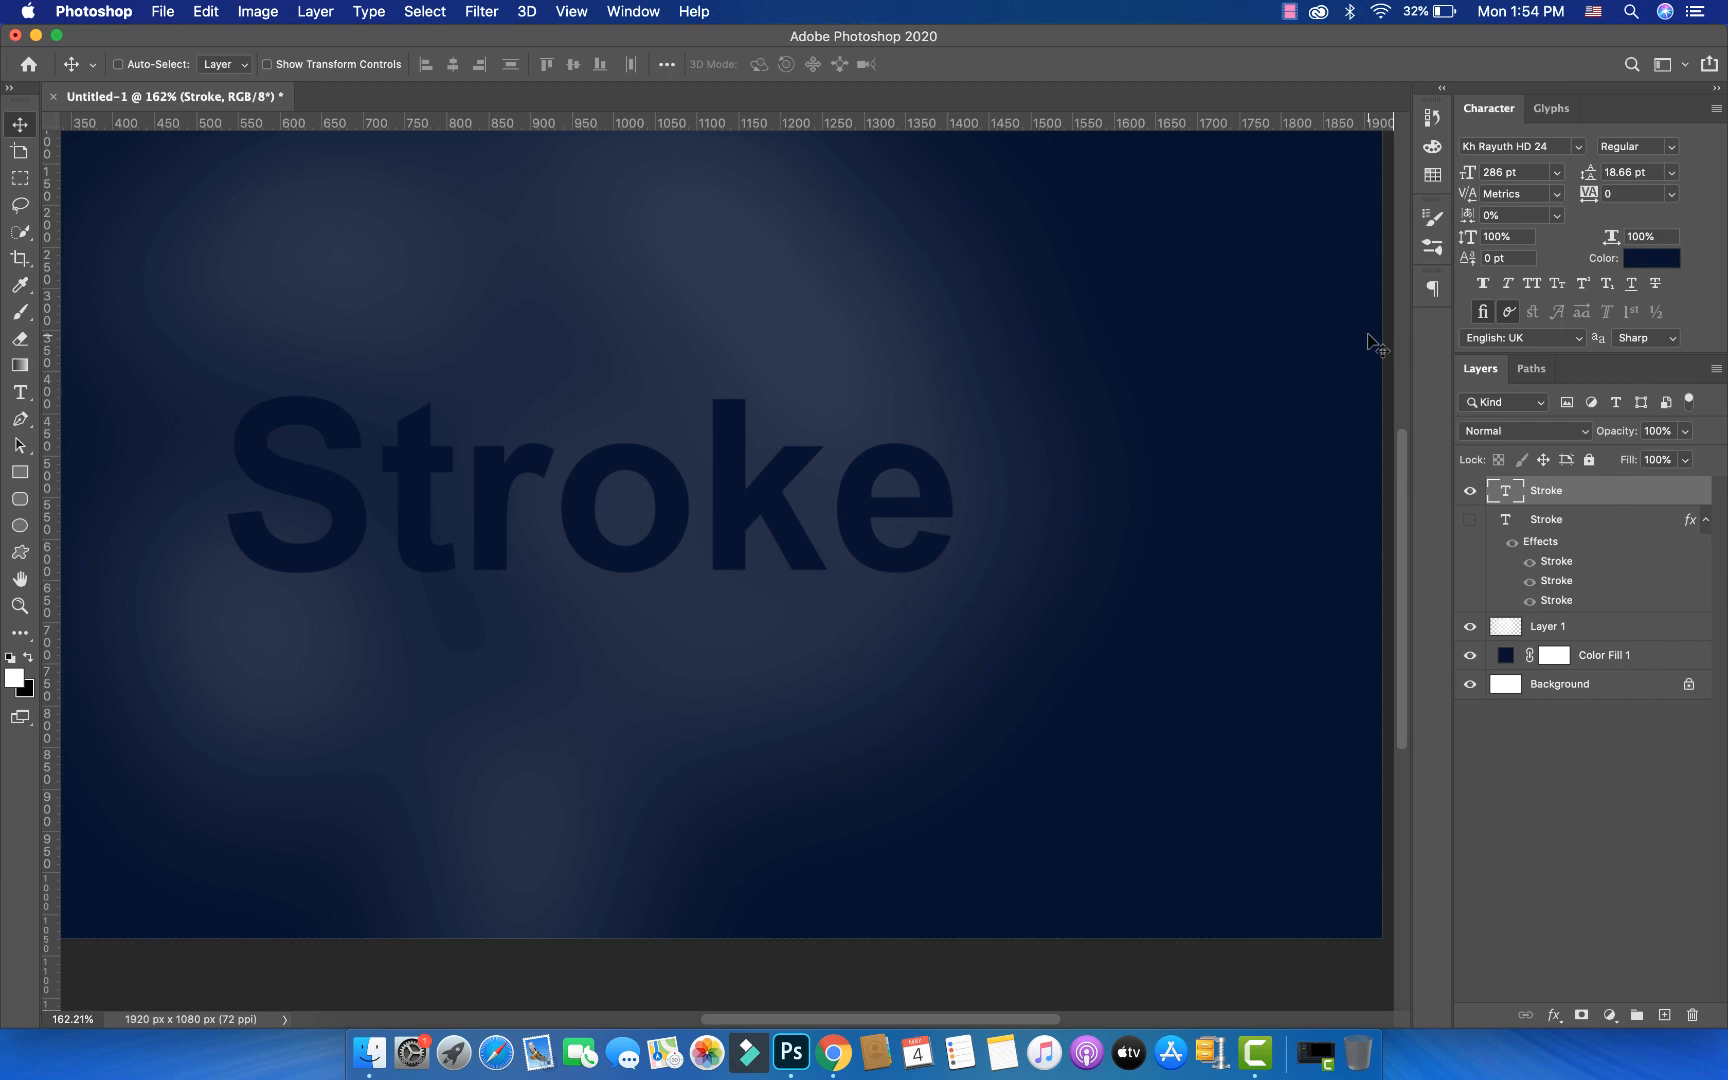
- Open the blending options of the top Stroke text layer and delete two of its three stroke effects
{"action": "right_click", "coordinate": [1568, 491]}
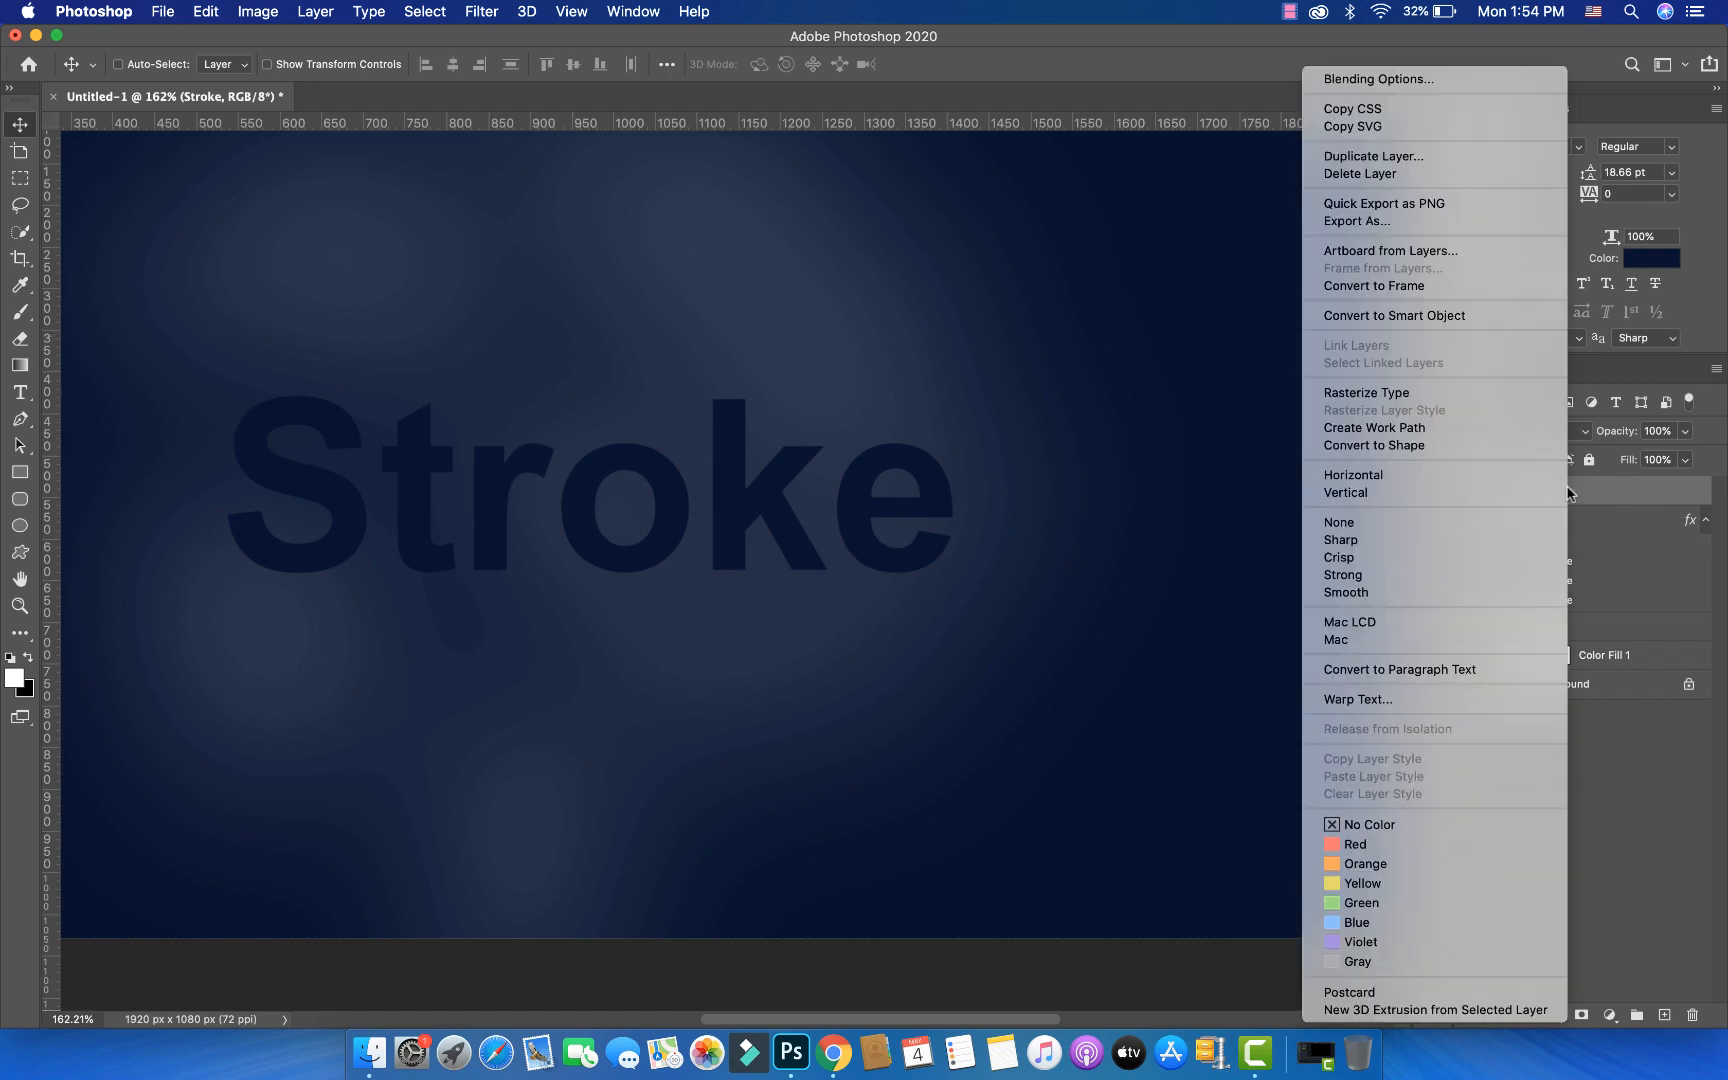
{"action": "left_click", "coordinate": [1357, 84]}
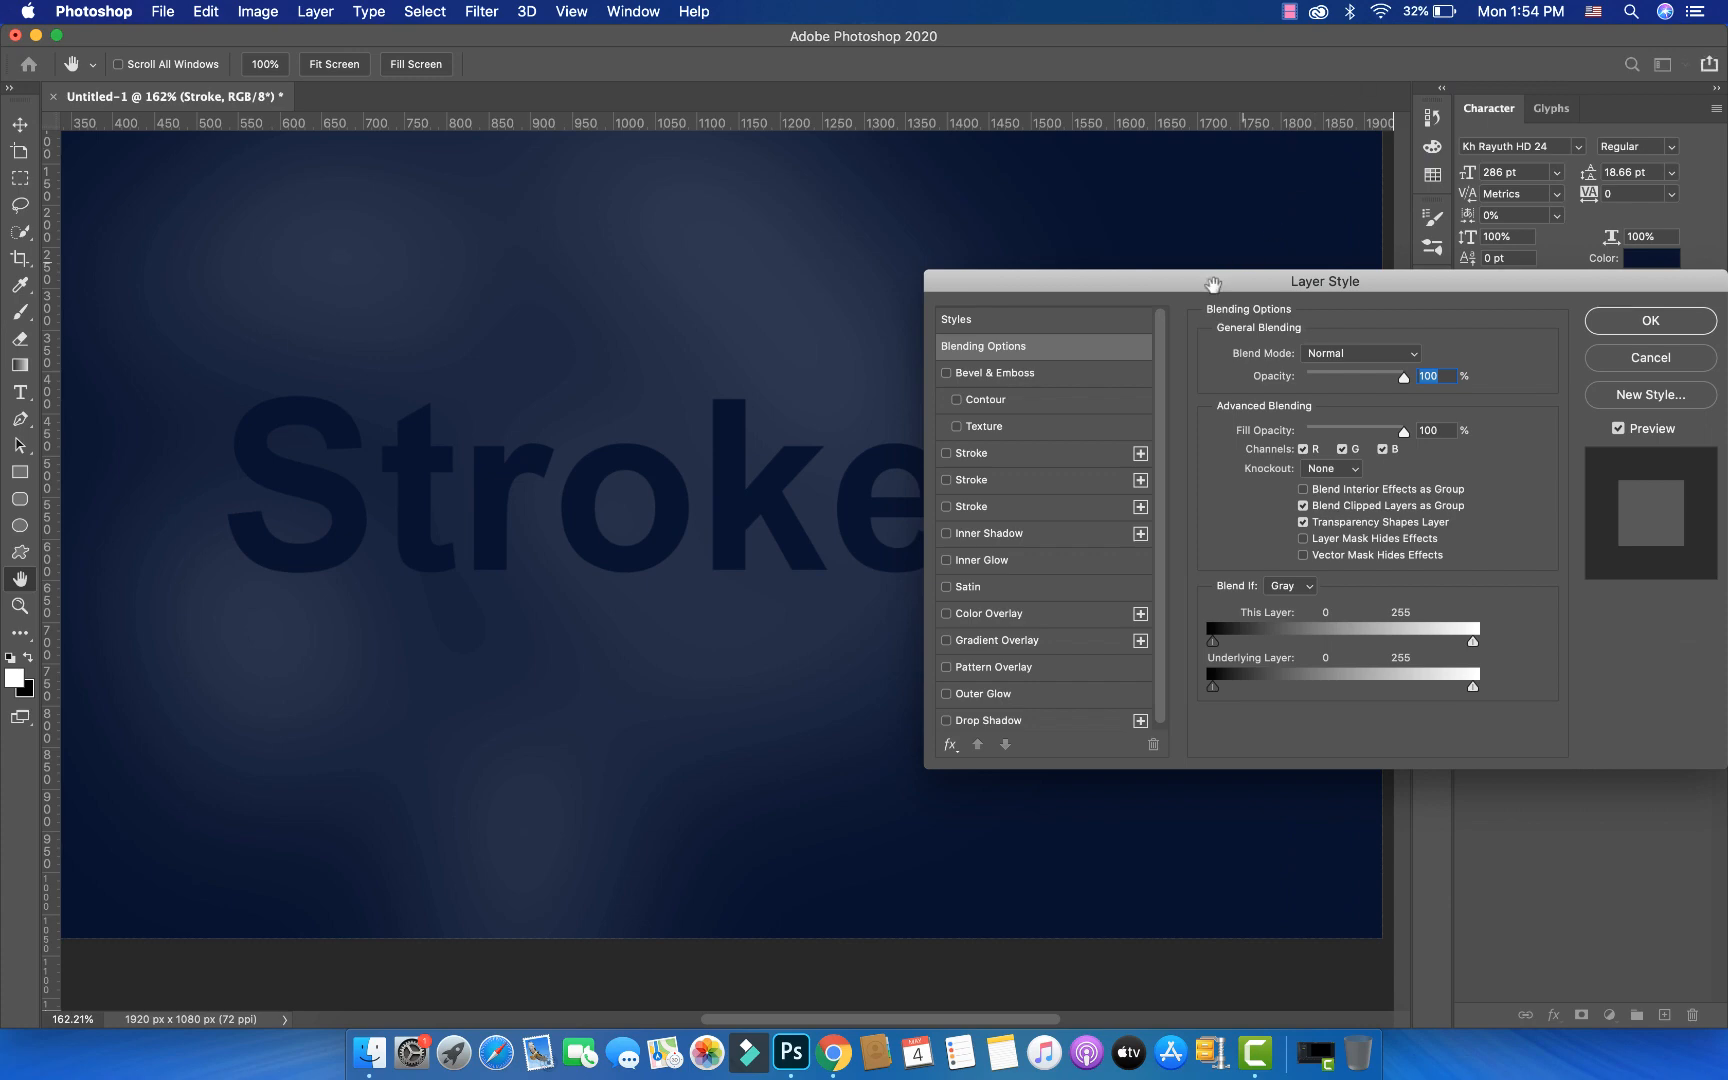
{"action": "left_click_drag", "start_coordinate": [1213, 285], "coordinate": [1259, 178]}
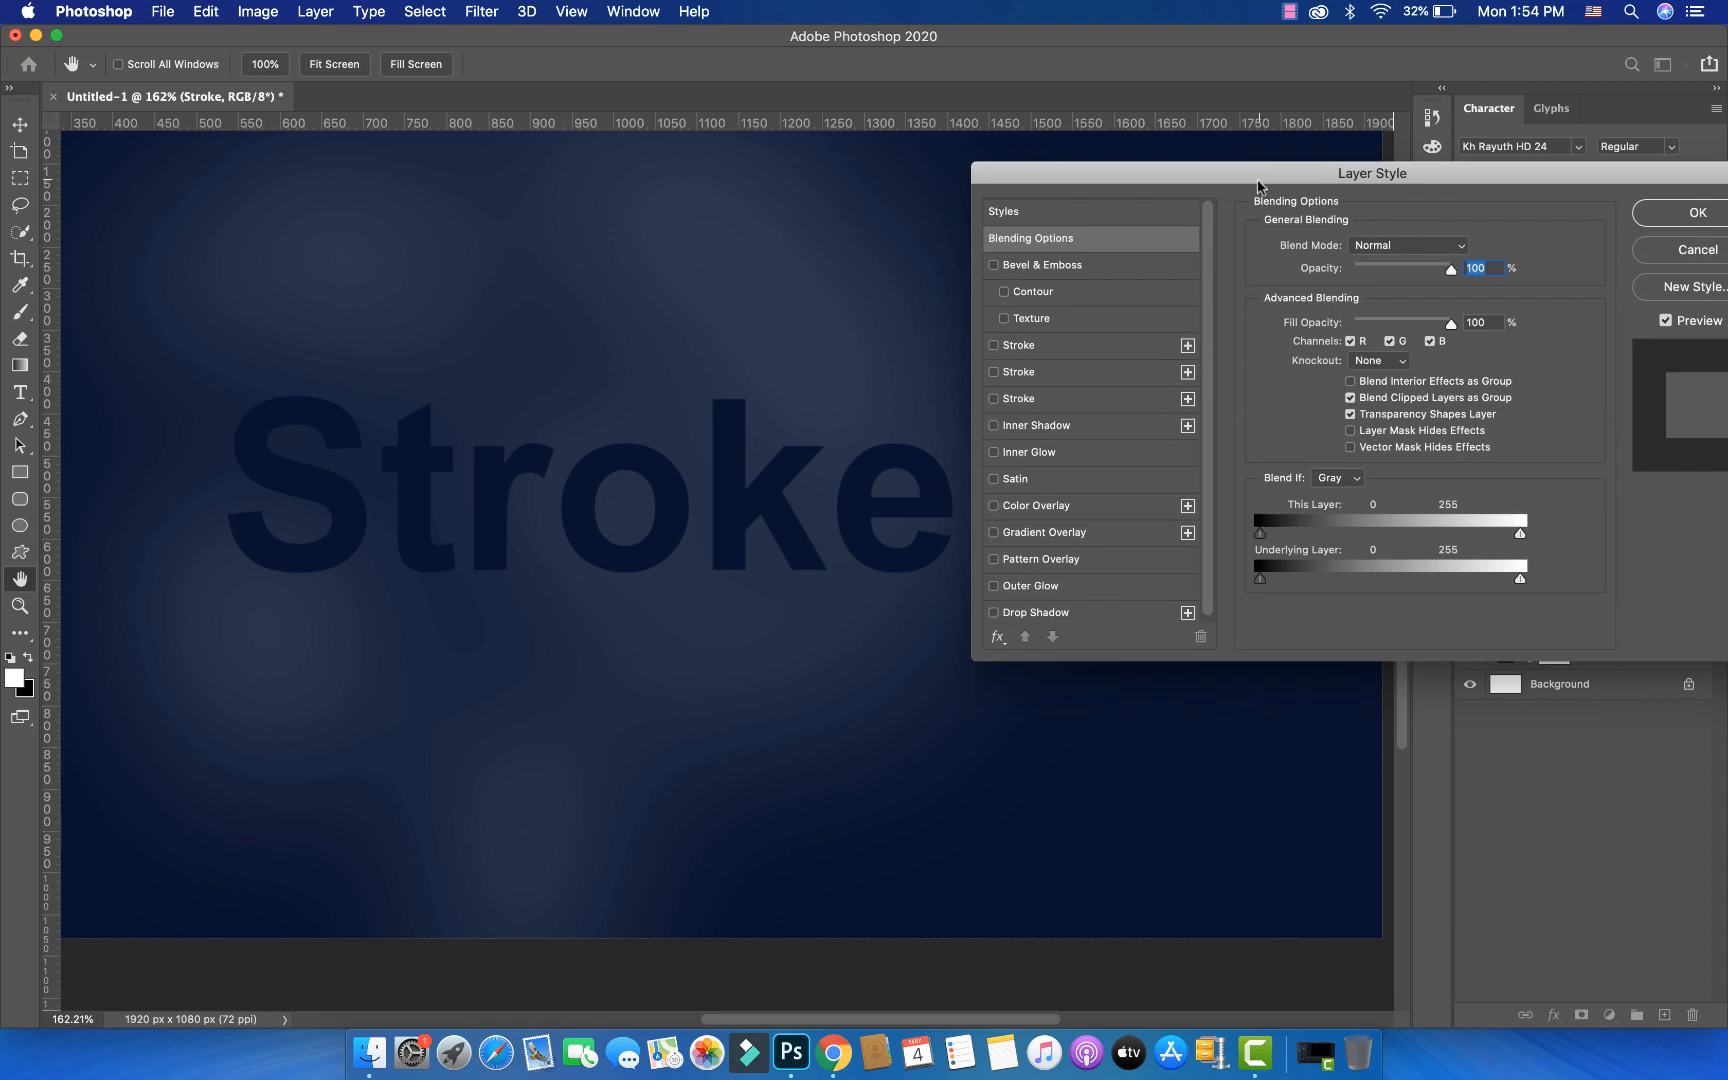
{"action": "left_click", "coordinate": [1045, 349]}
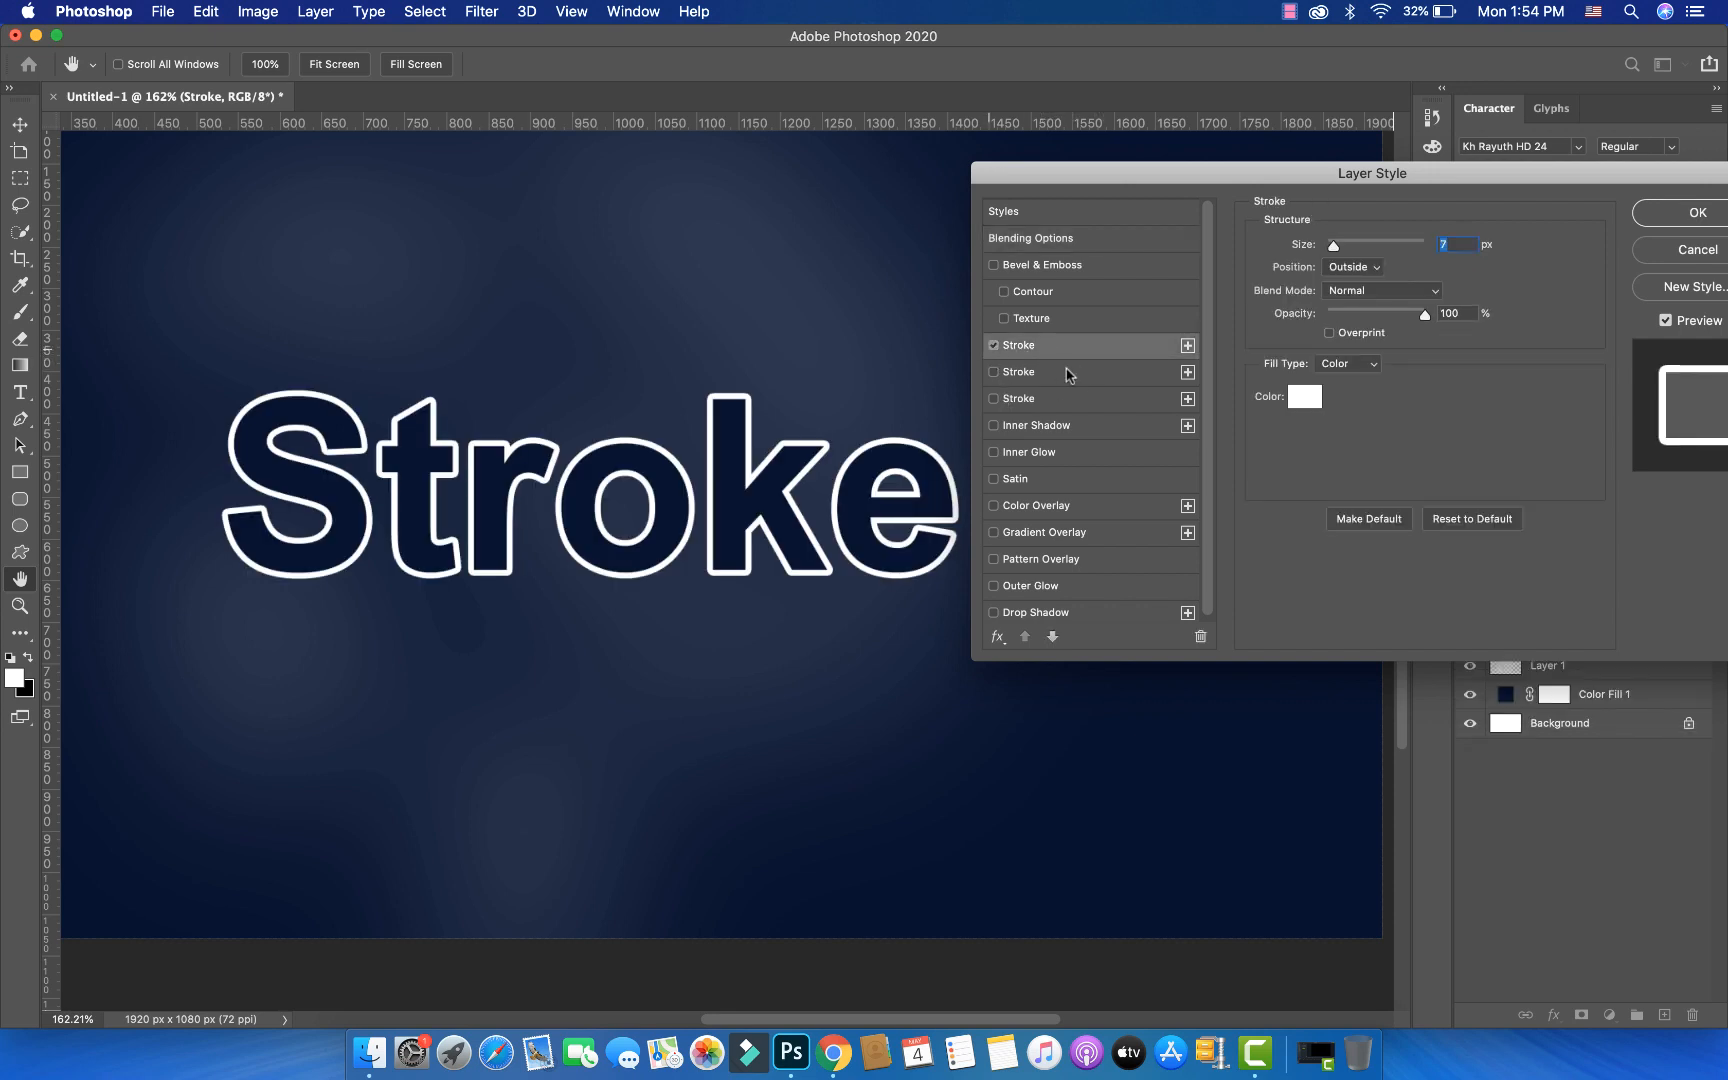
{"action": "left_click", "coordinate": [1066, 372]}
{"action": "left_click", "coordinate": [1196, 643]}
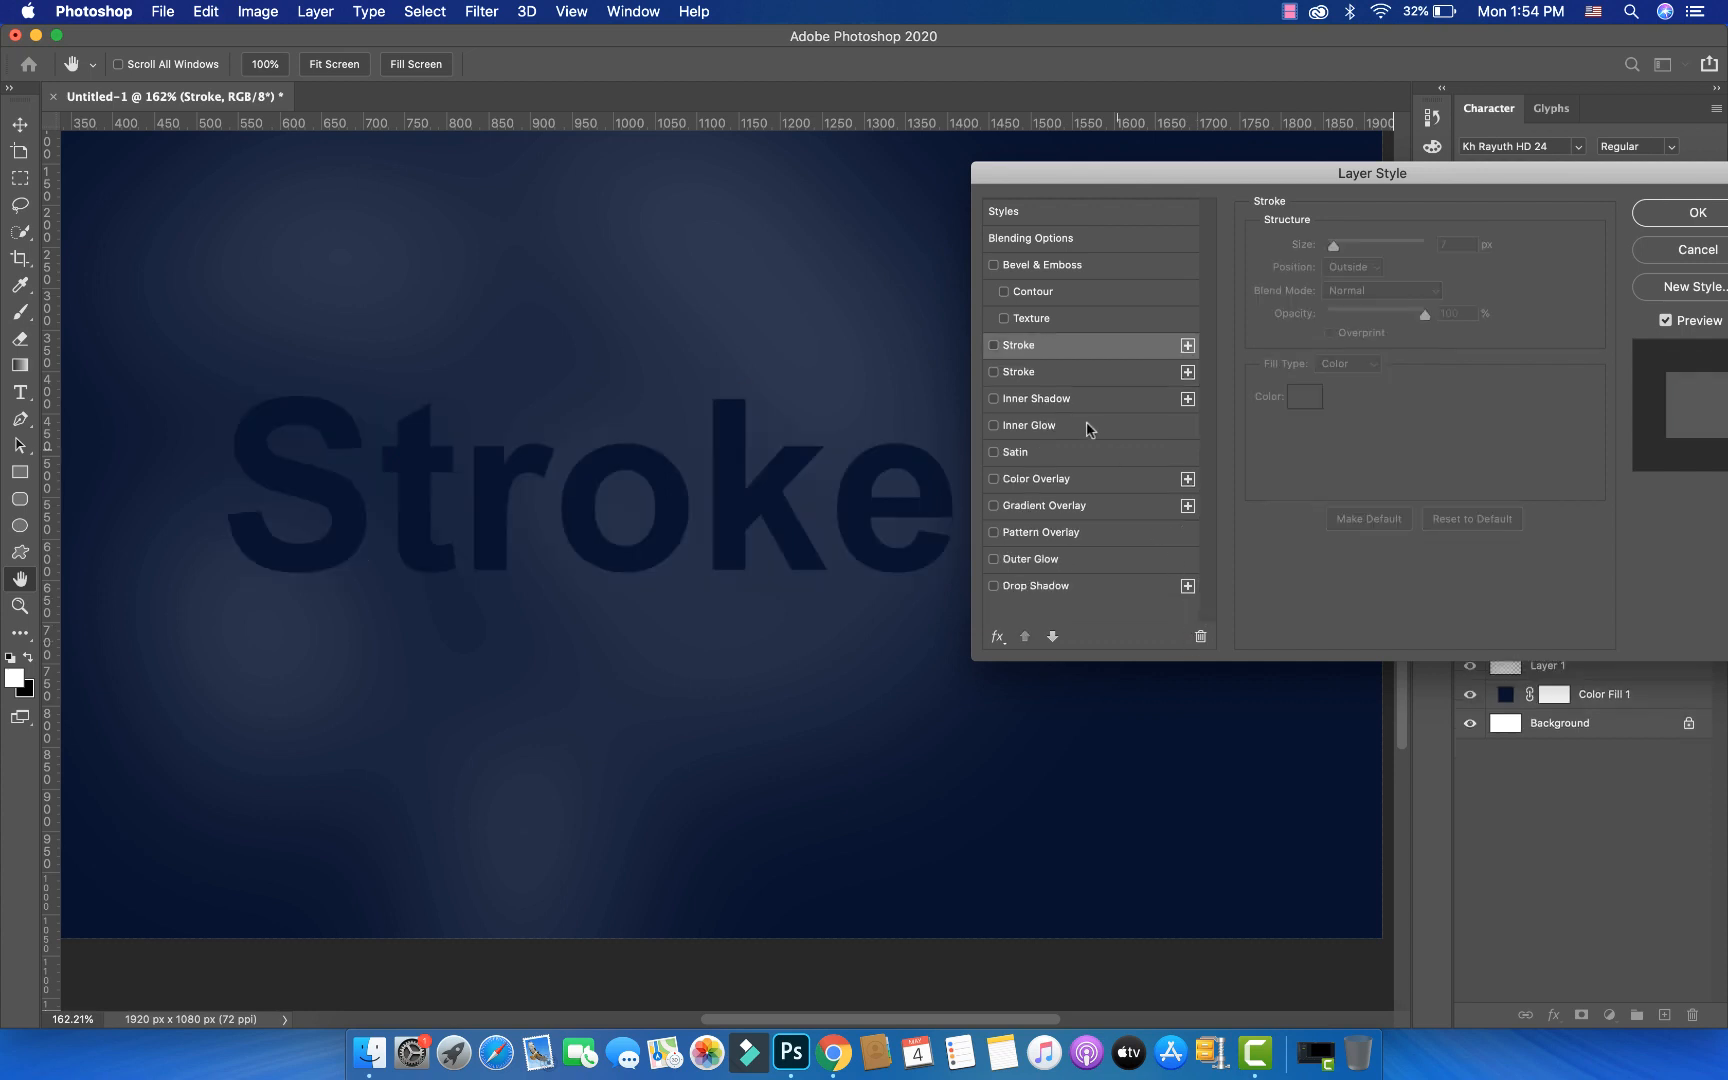
{"action": "left_click", "coordinate": [1075, 378]}
{"action": "left_click", "coordinate": [1200, 637]}
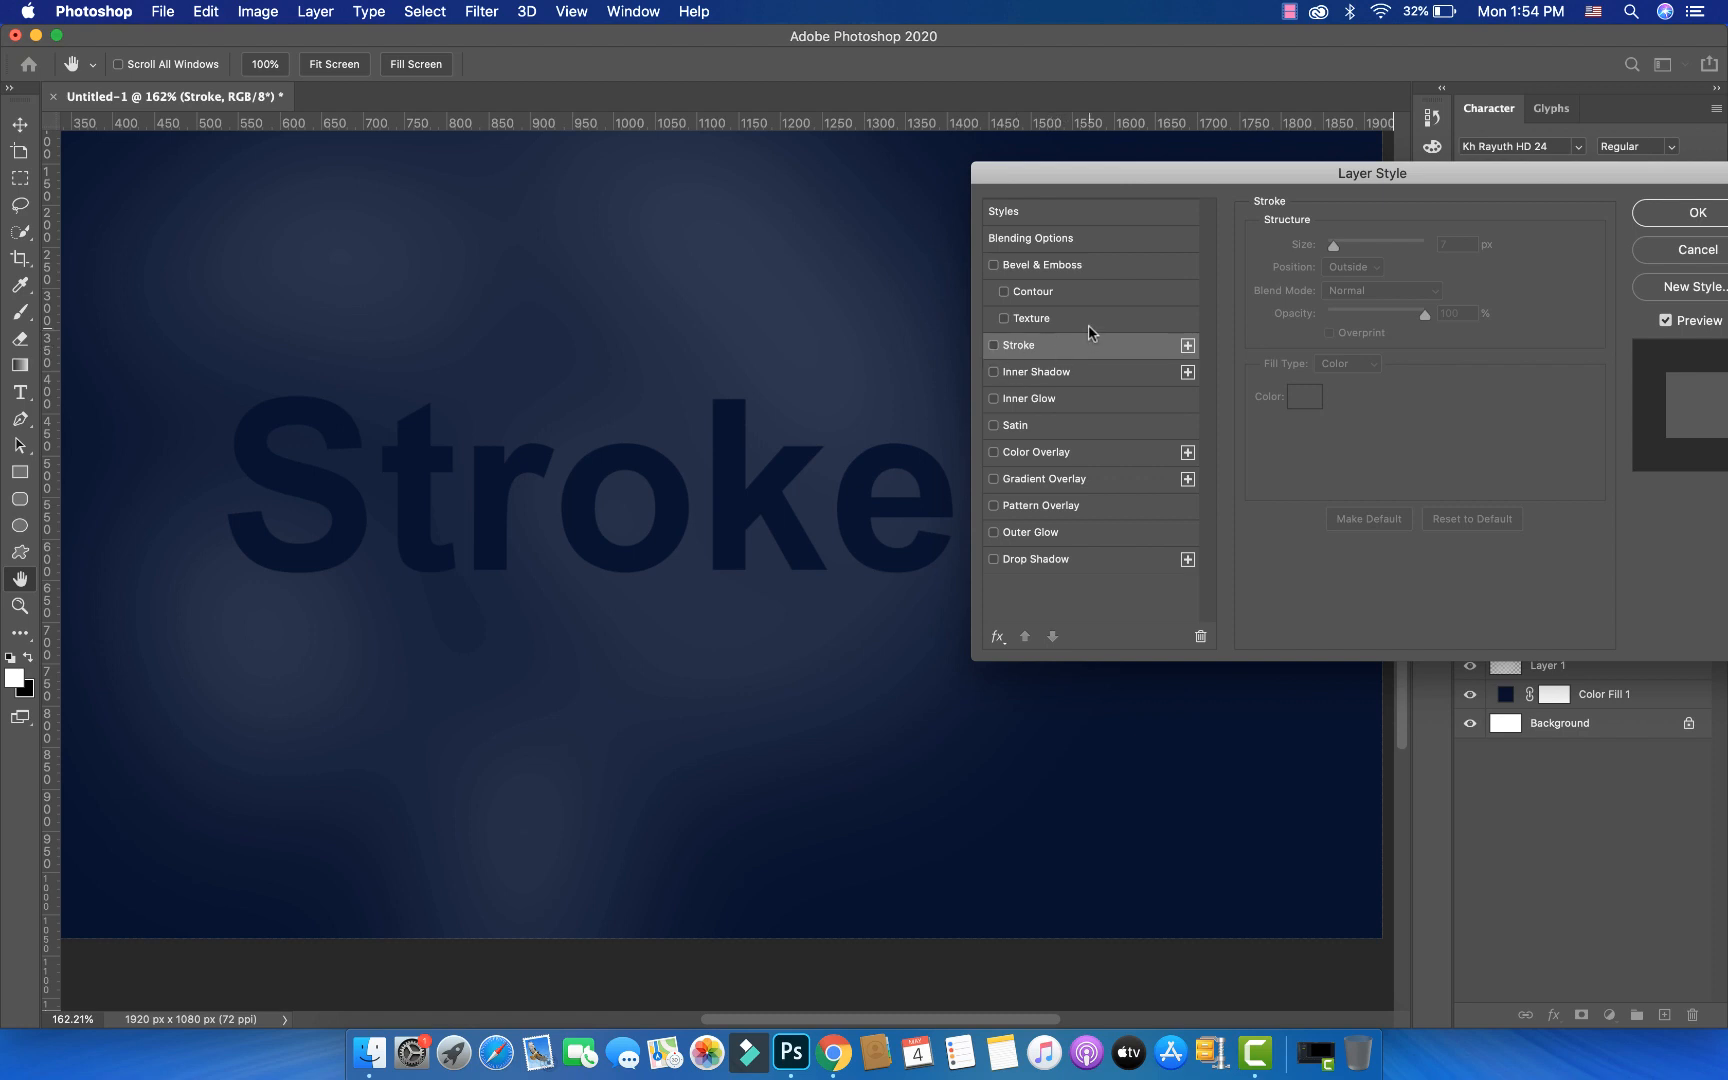
- Enable the remaining stroke effect on the text and set its size to 13 px
{"action": "left_click", "coordinate": [994, 345]}
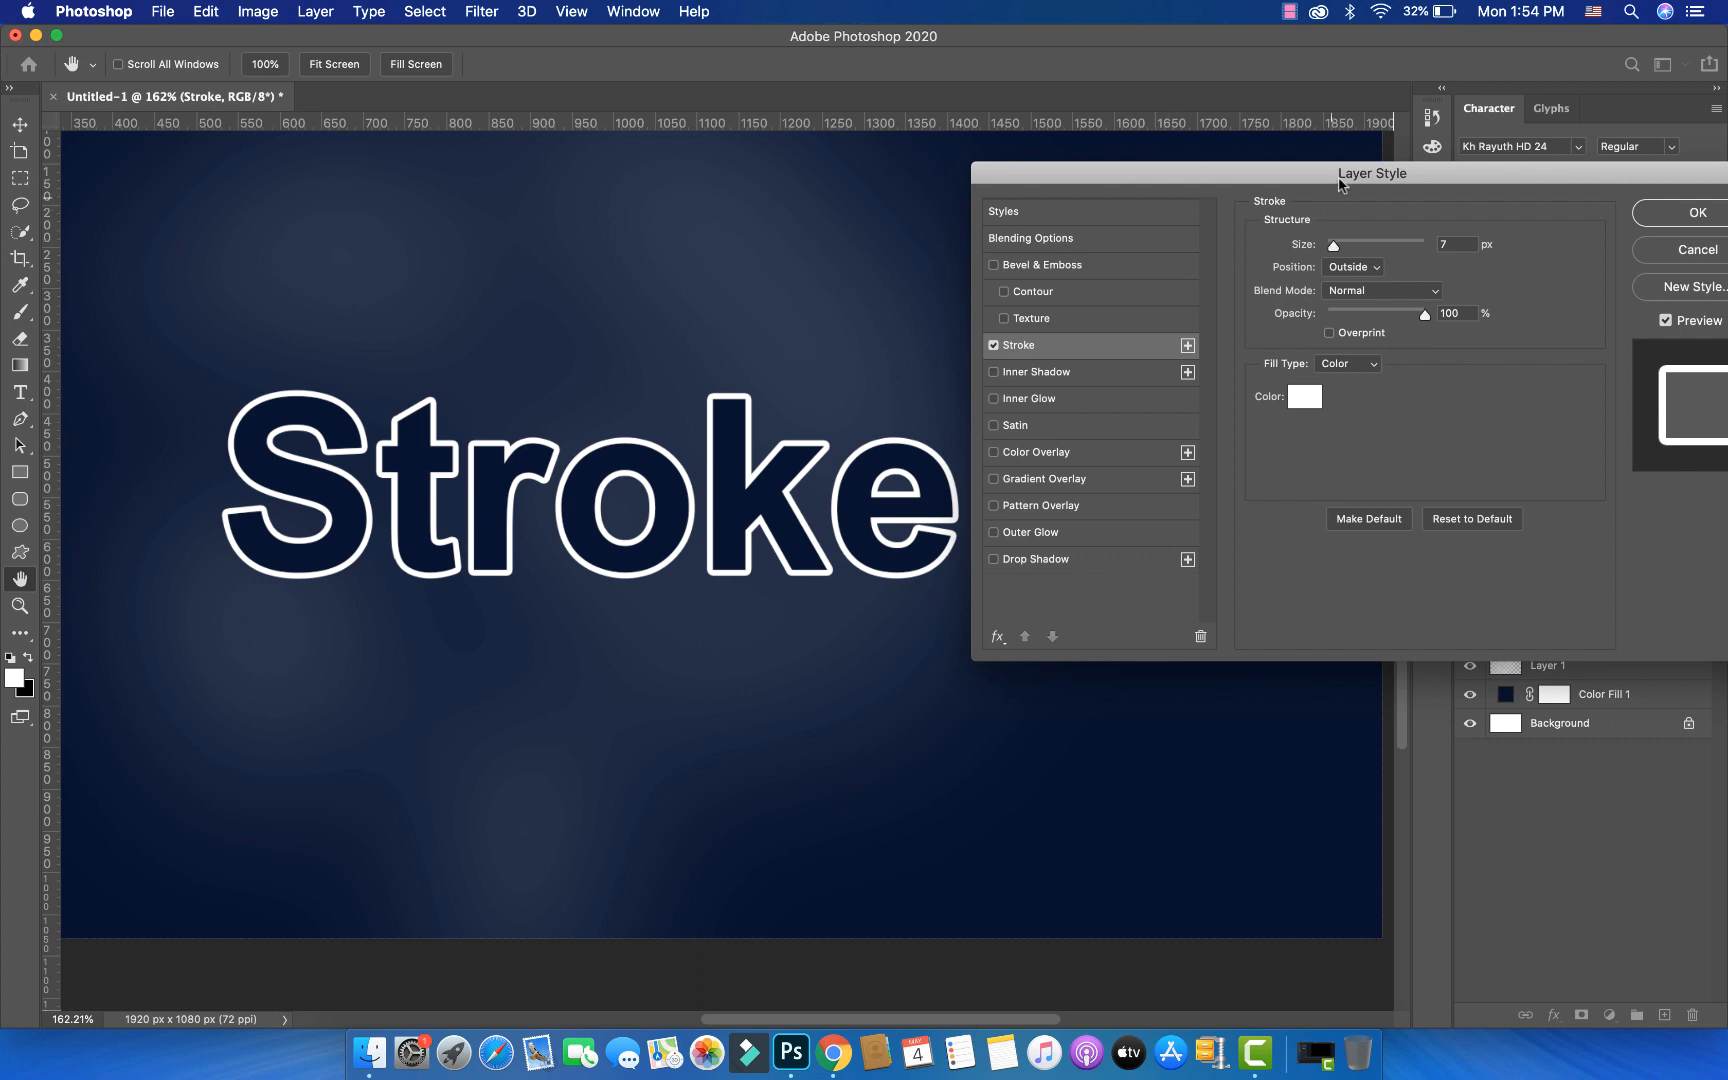
{"action": "left_click_drag", "start_coordinate": [1338, 182], "coordinate": [1290, 190]}
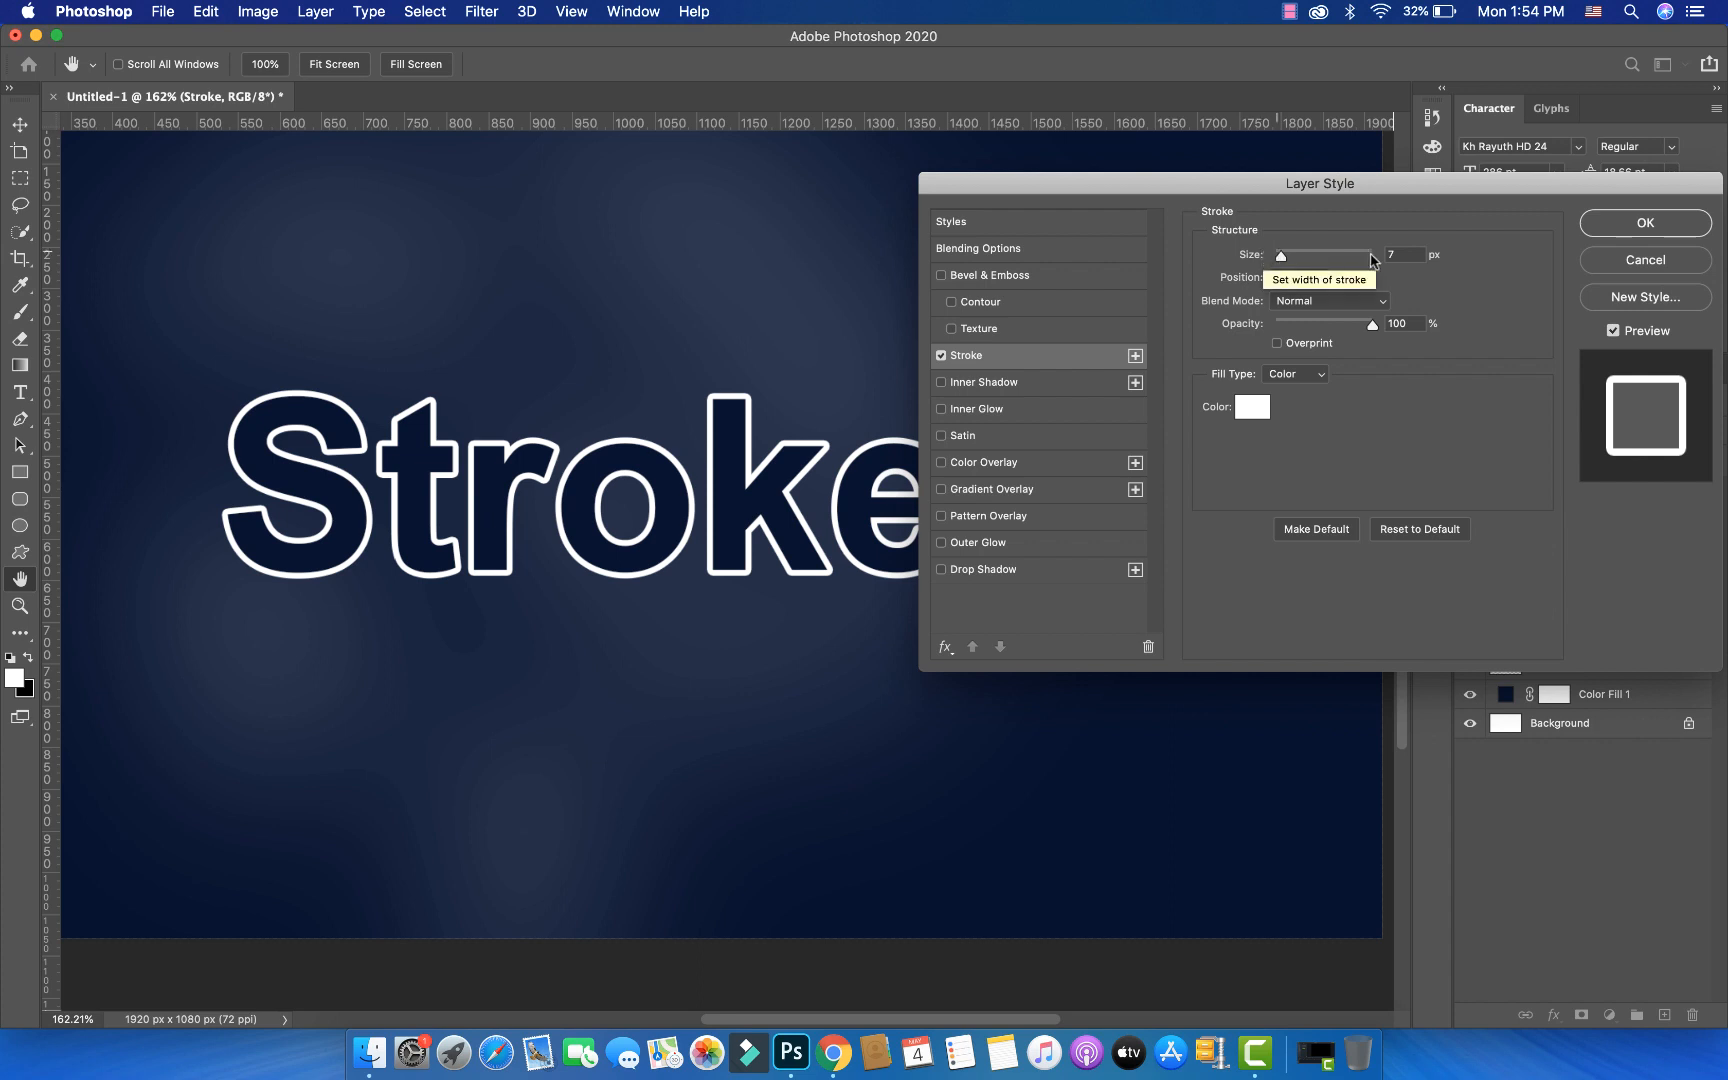
{"action": "left_click_drag", "start_coordinate": [1281, 256], "coordinate": [1286, 260]}
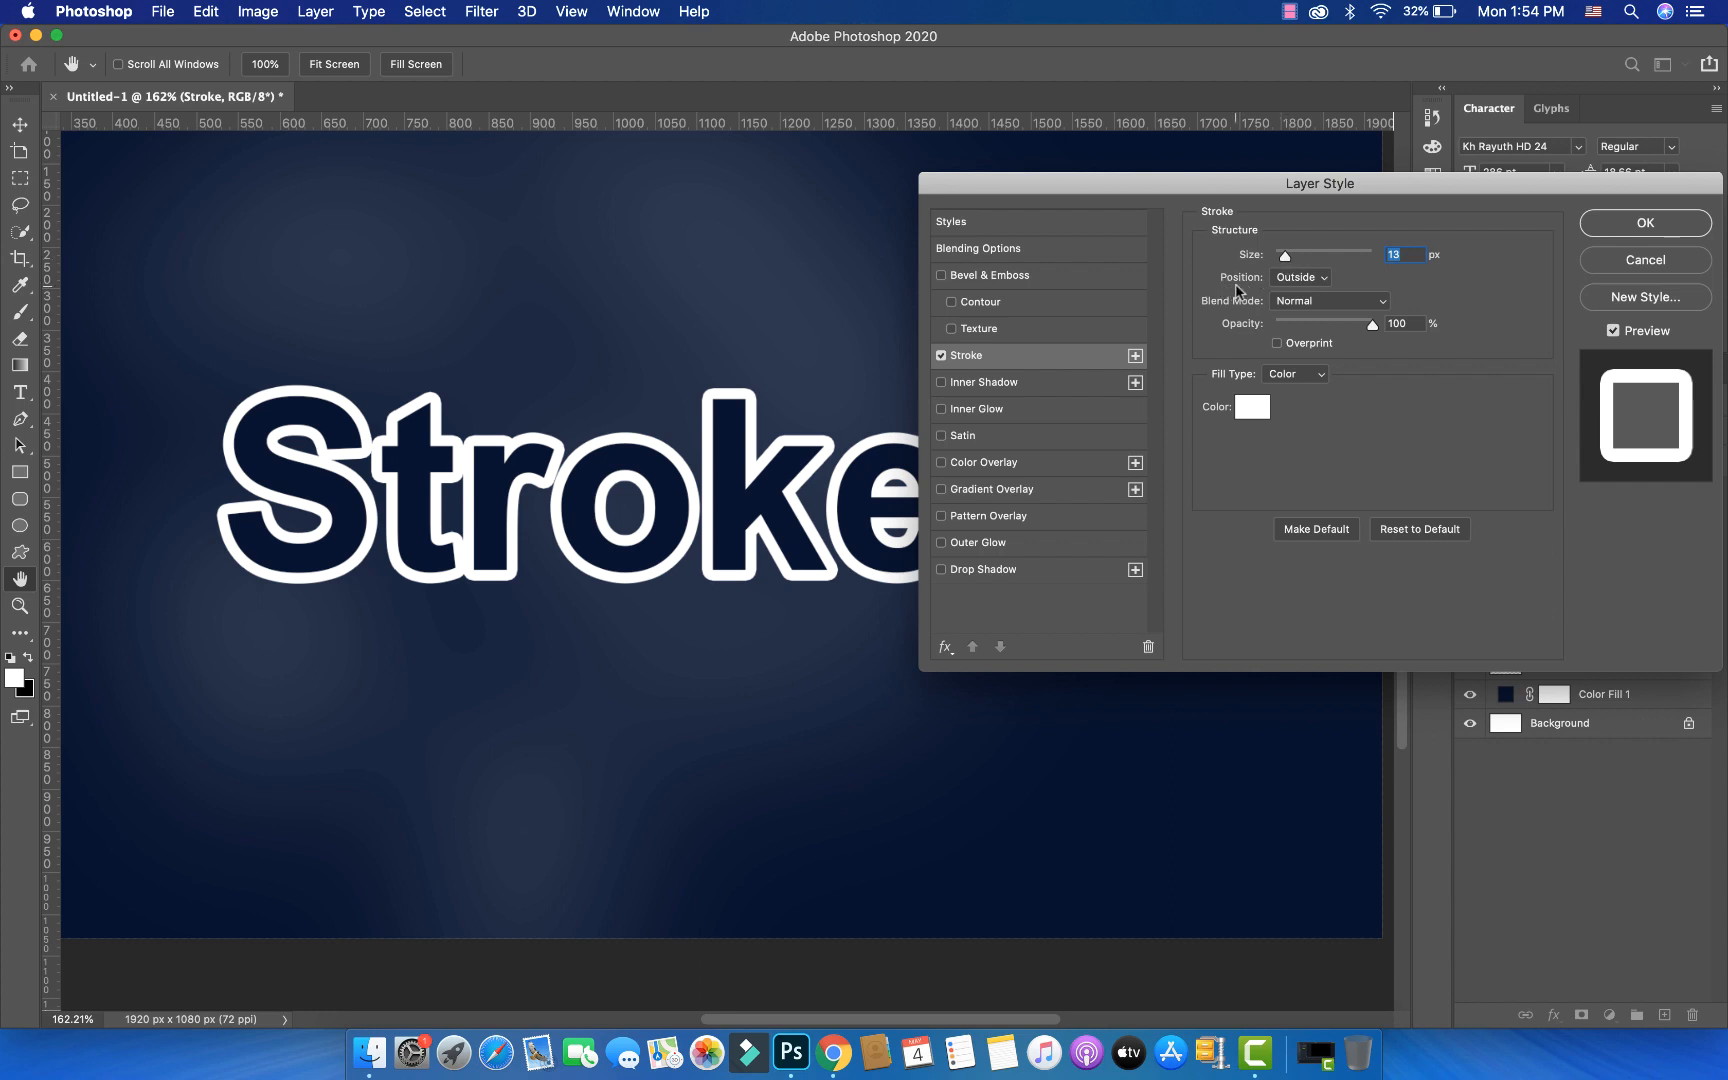
- Try the Inside position for the text's stroke and return it to Outside
{"action": "left_click", "coordinate": [1290, 278]}
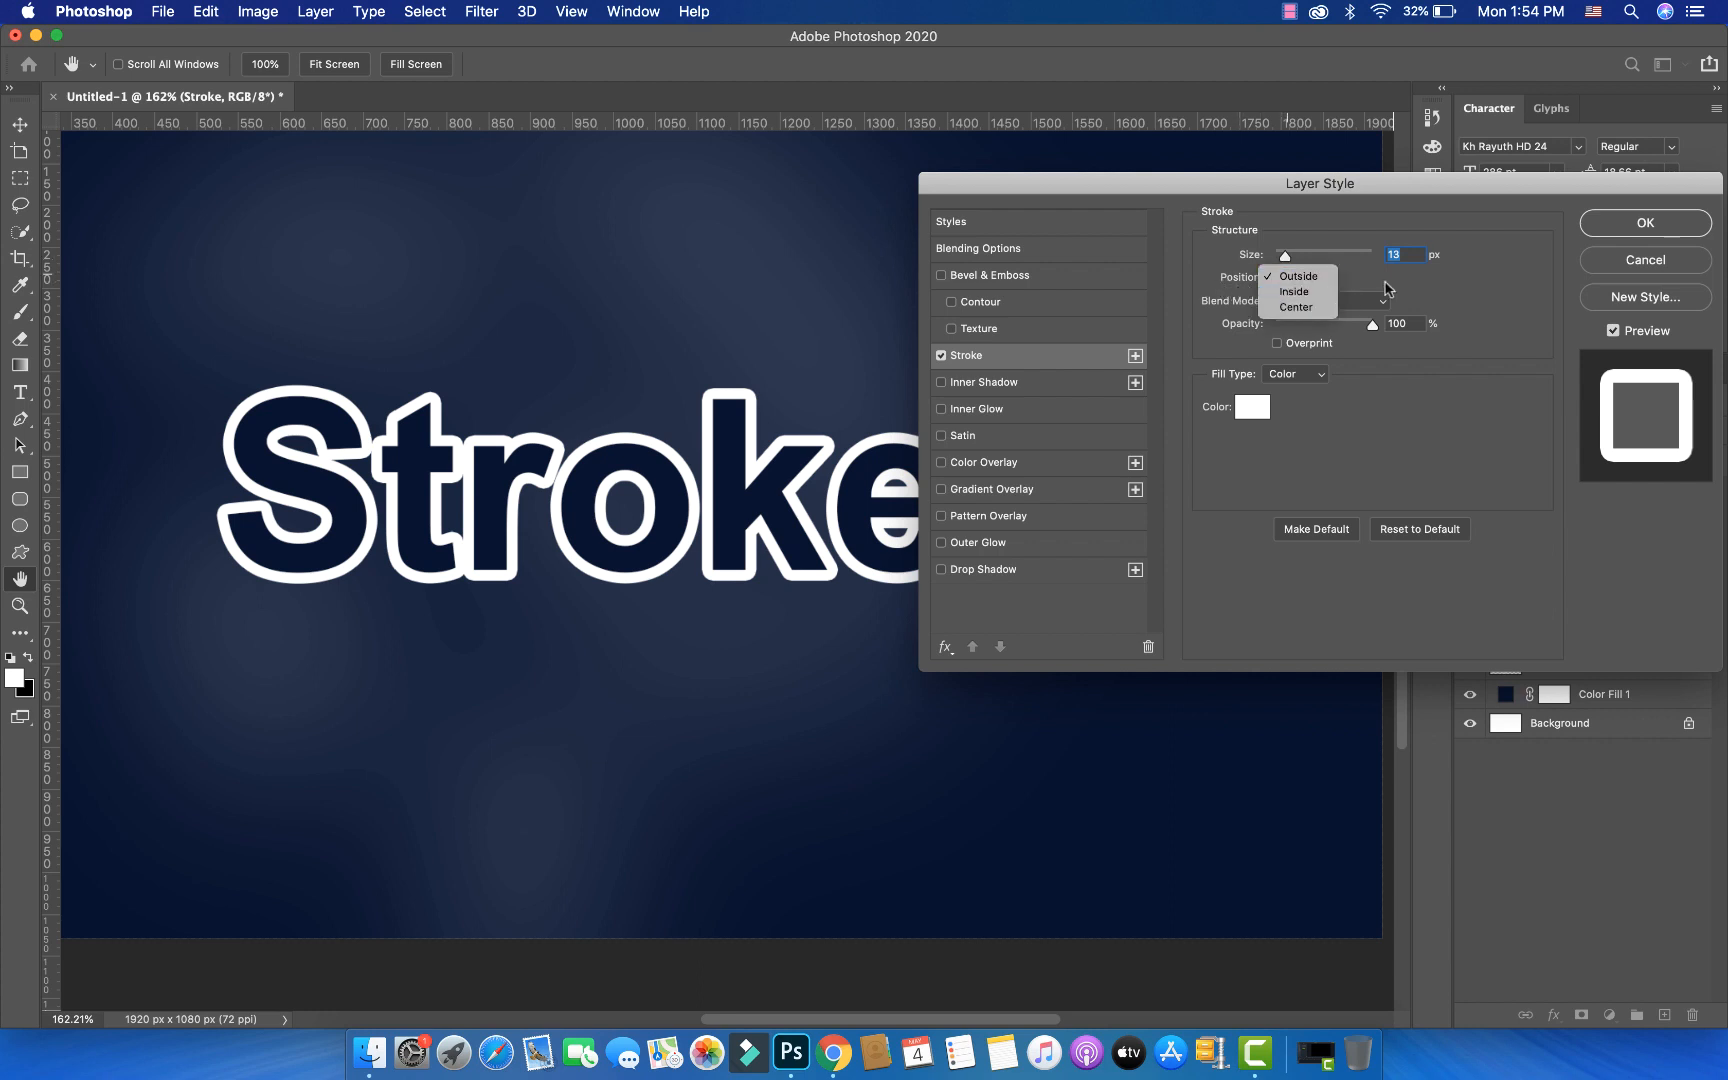
{"action": "left_click", "coordinate": [1385, 282]}
{"action": "left_click", "coordinate": [1310, 277]}
{"action": "left_click", "coordinate": [1298, 291]}
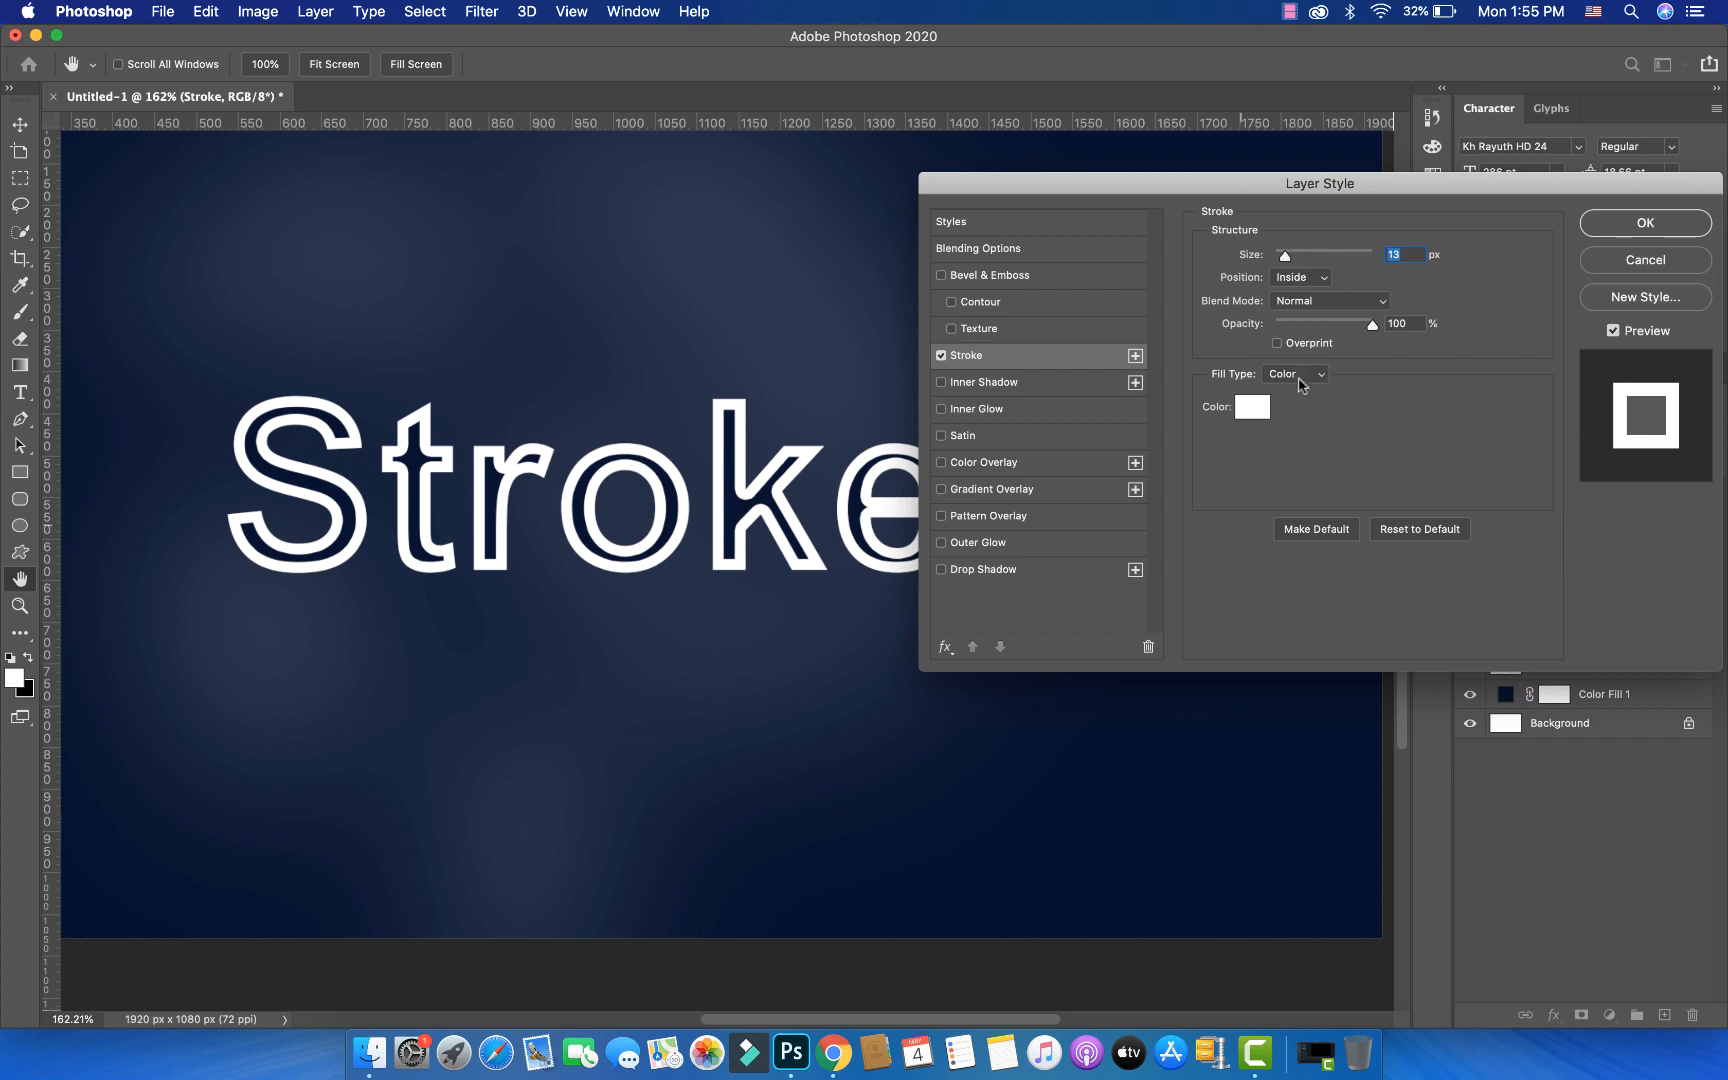
{"action": "left_click", "coordinate": [1300, 278]}
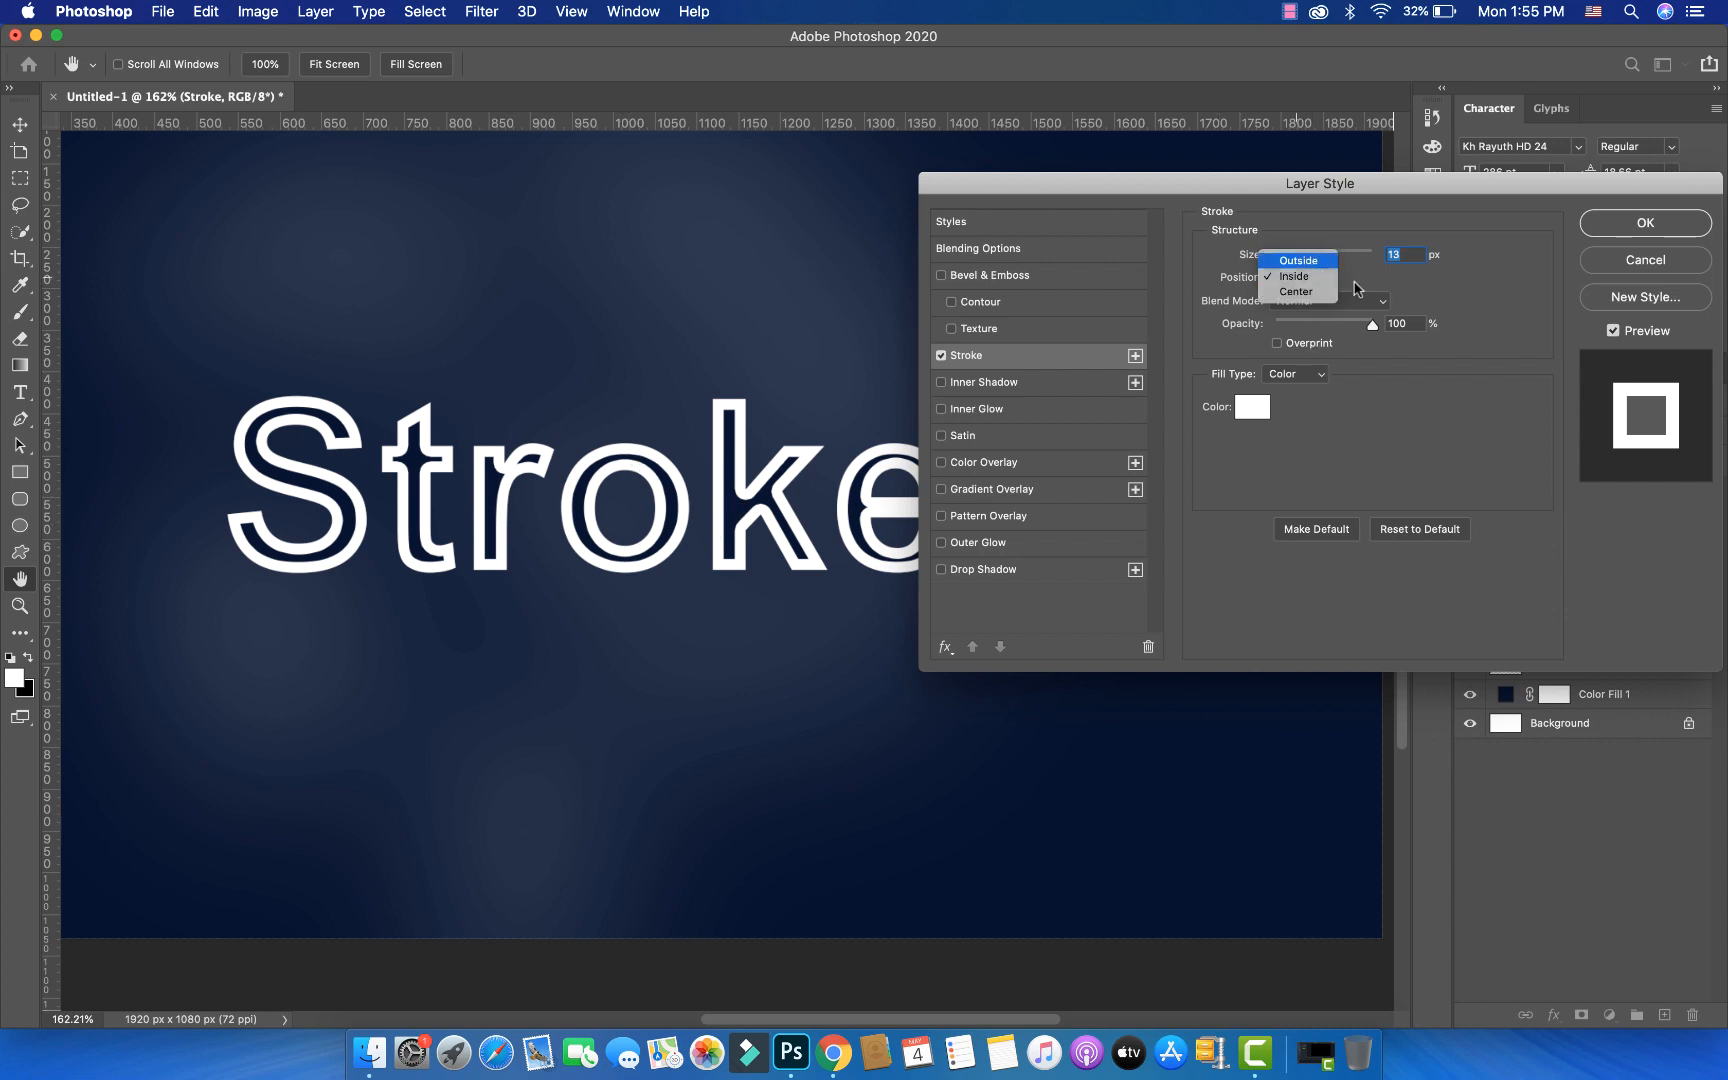
{"action": "key", "text": "Return"}
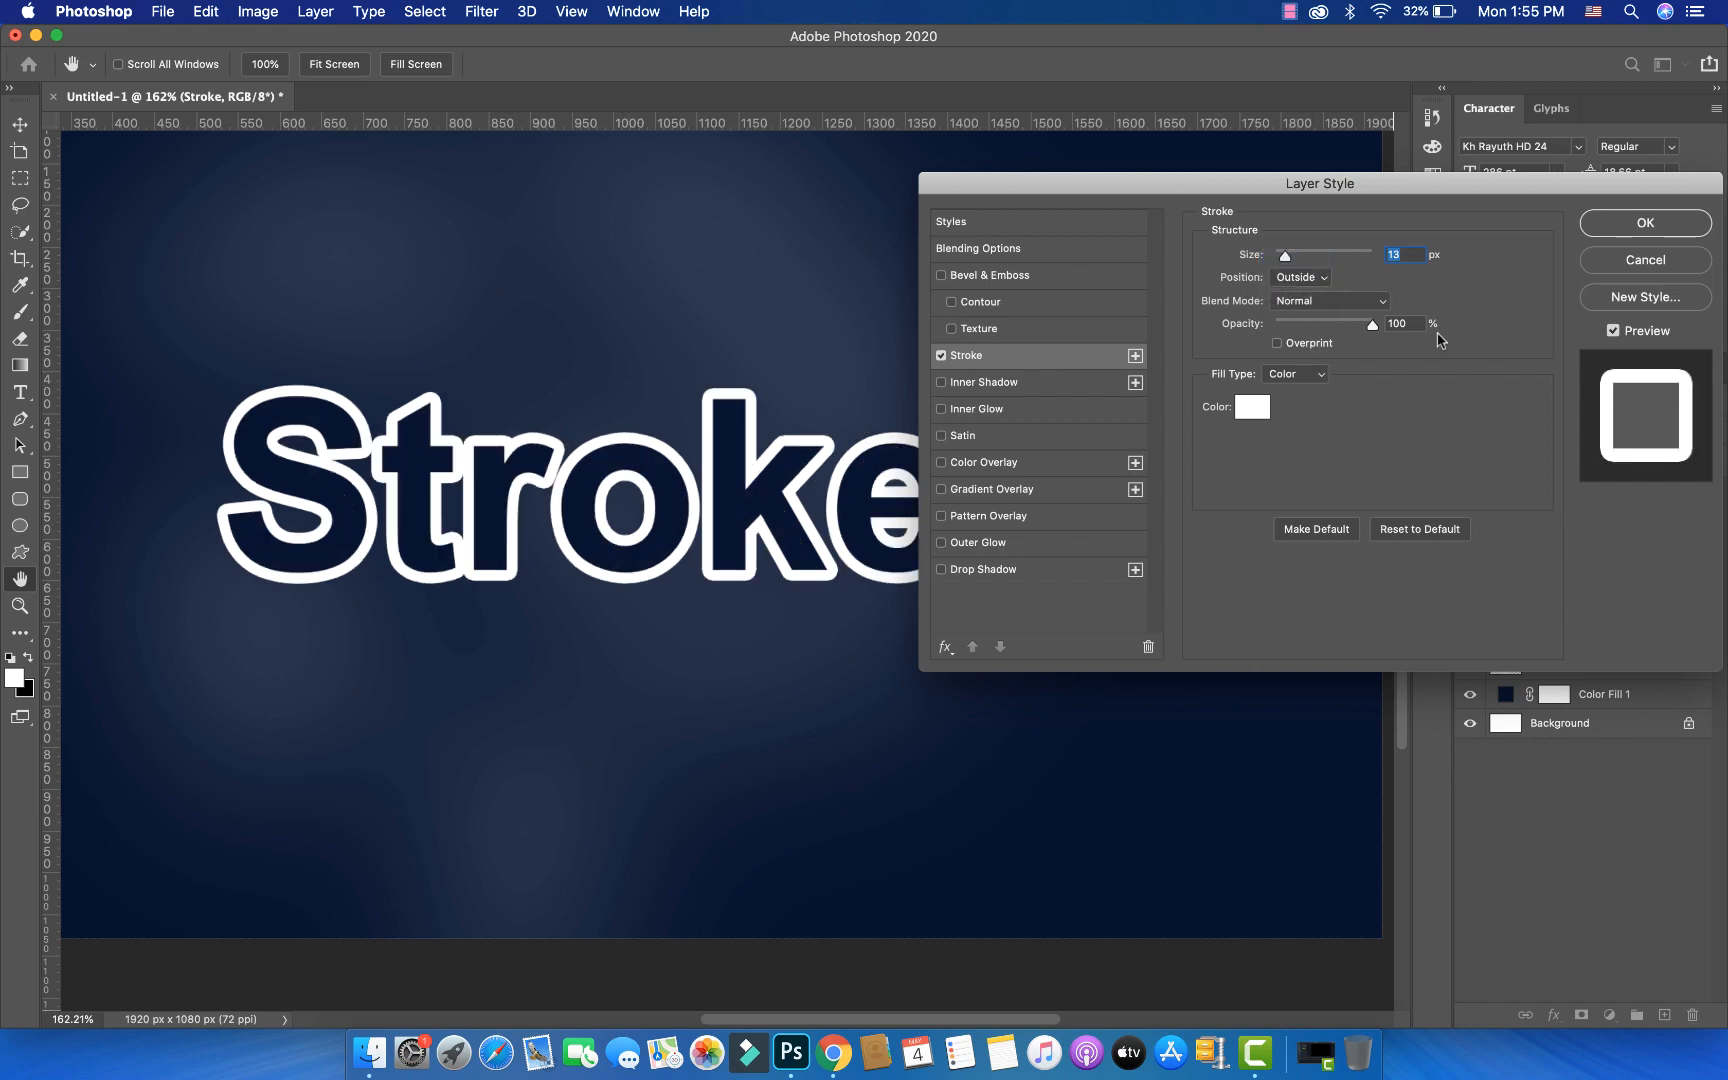
- Try the Divide blend mode on the stroke and restore it to Normal
{"action": "left_click", "coordinate": [1310, 301]}
{"action": "key", "text": "Escape"}
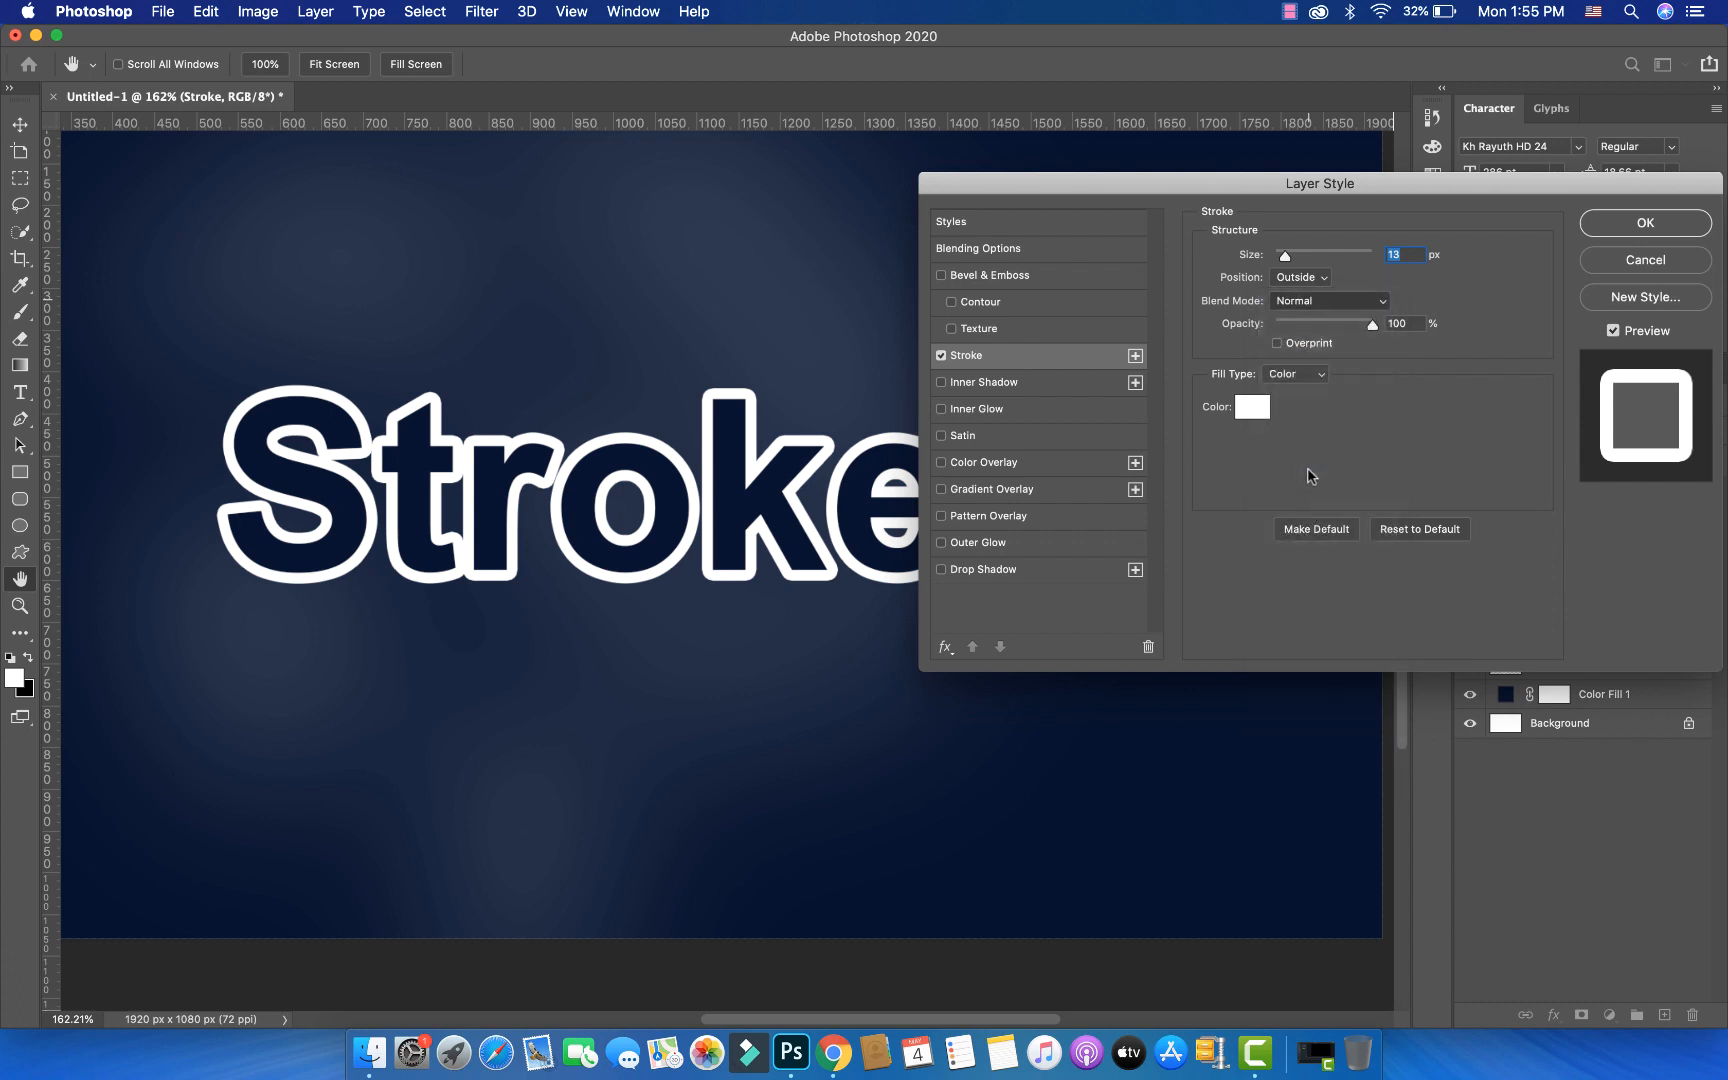
{"action": "left_click", "coordinate": [1313, 305]}
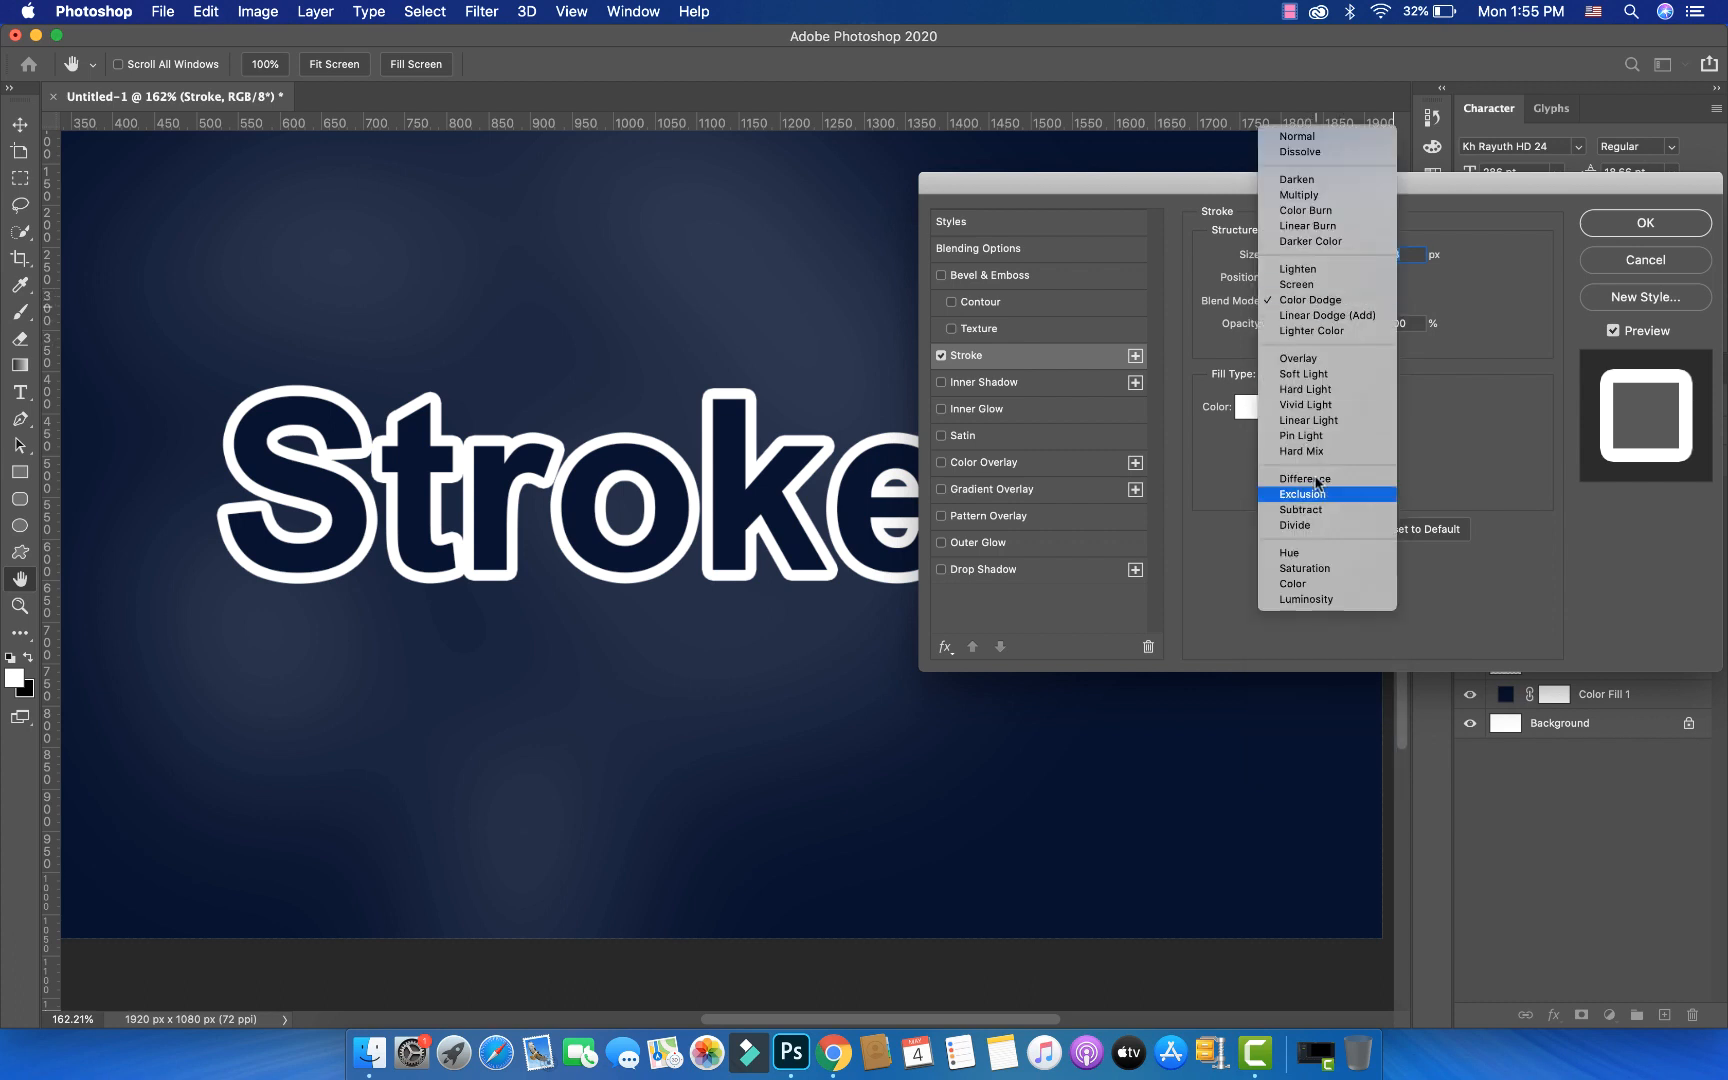
{"action": "left_click", "coordinate": [1304, 527]}
{"action": "left_click", "coordinate": [1303, 305]}
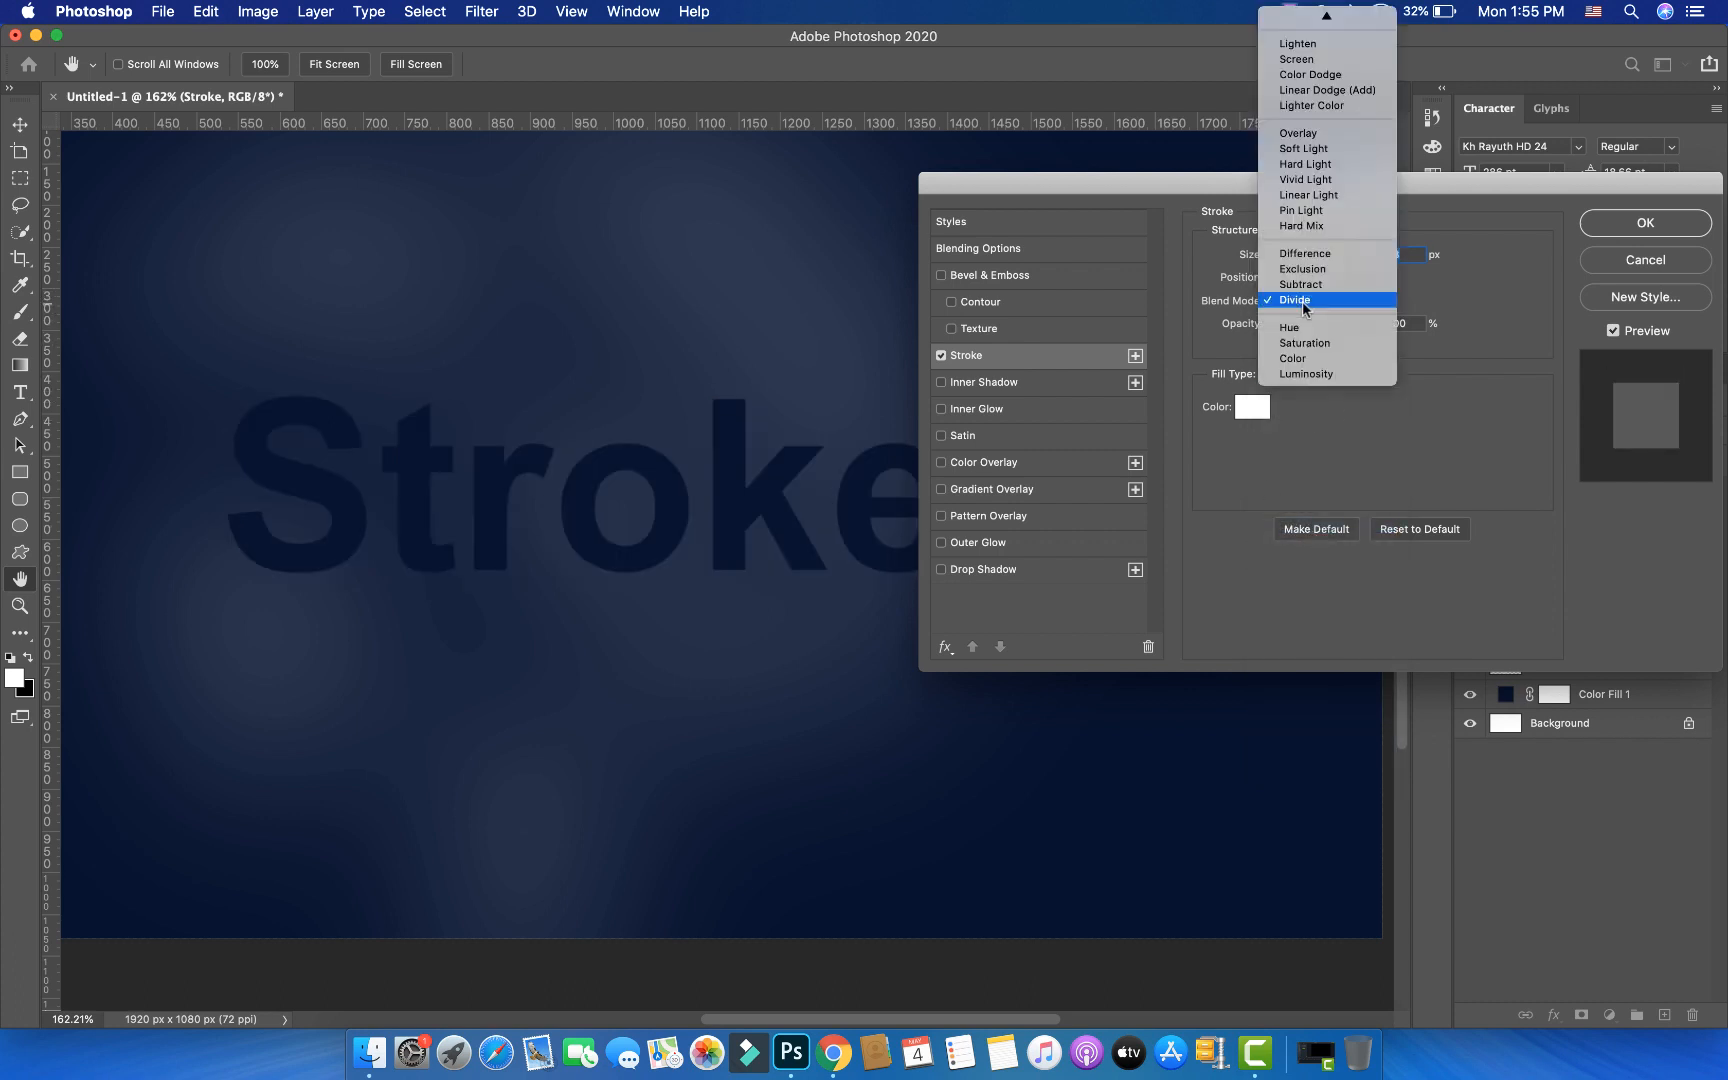
{"action": "scroll", "coordinate": [1300, 216], "scroll_direction": "up", "scroll_amount": 3}
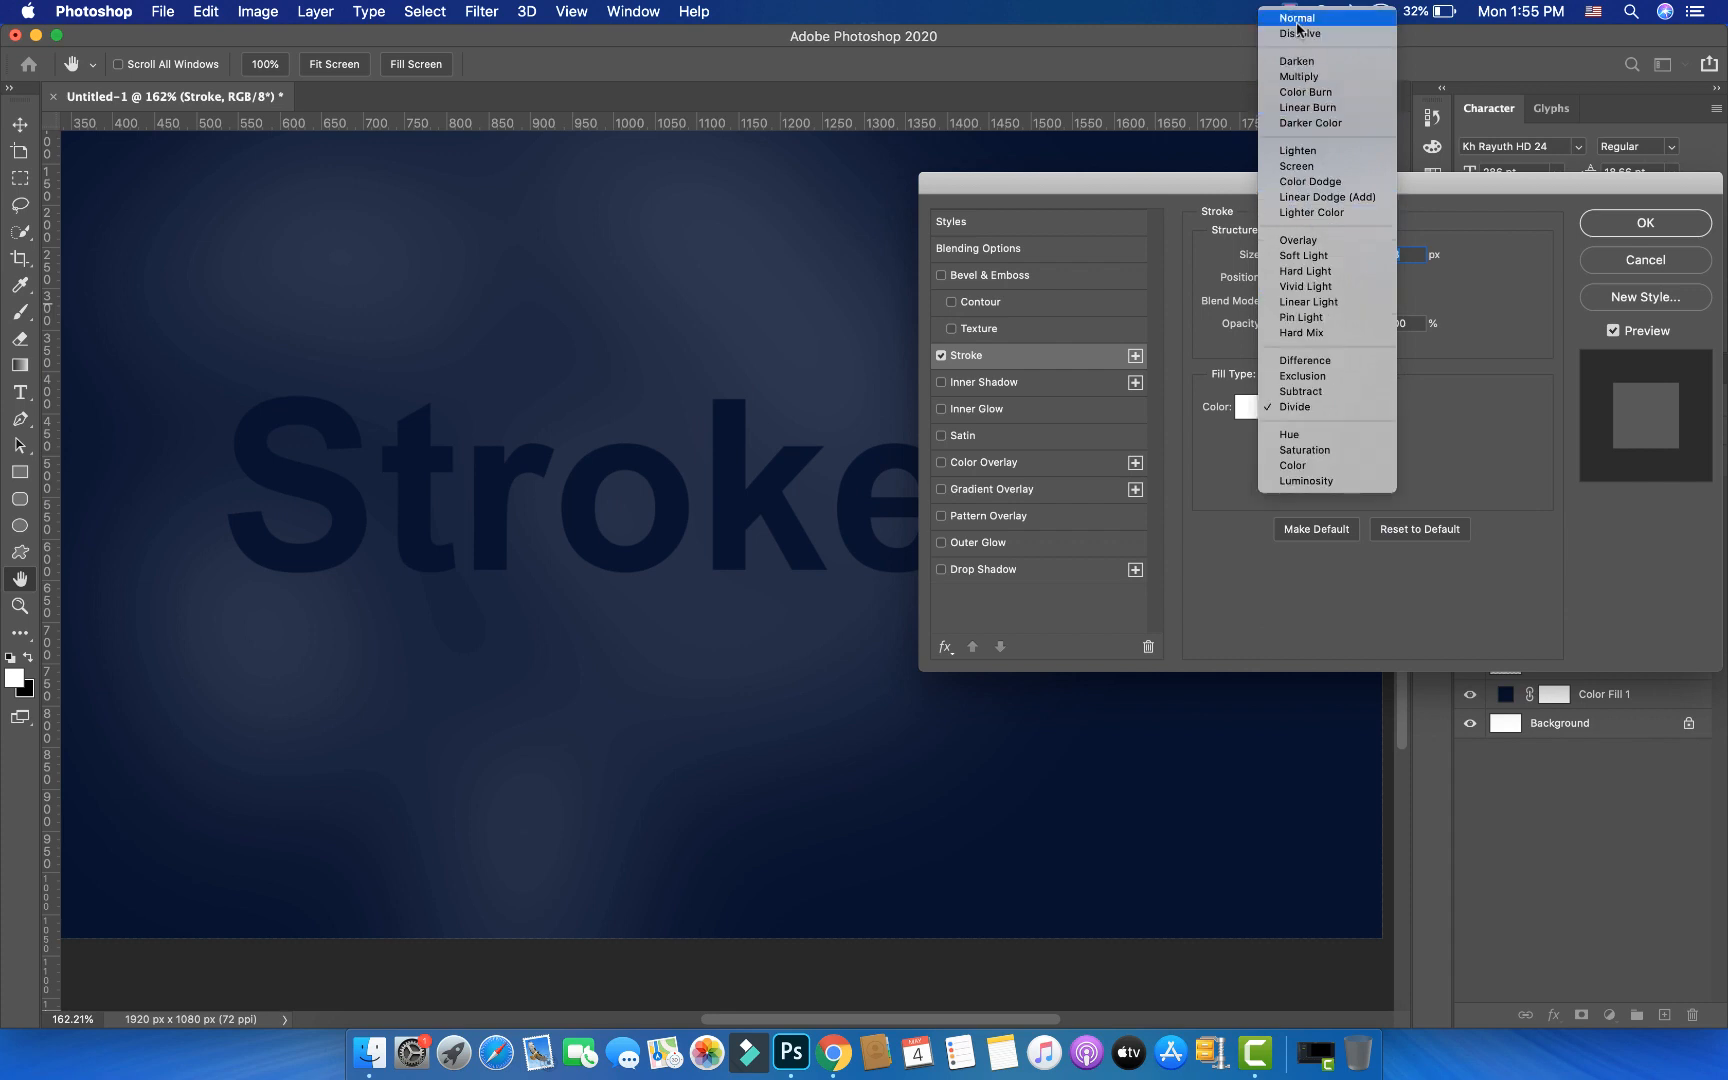
{"action": "left_click", "coordinate": [1297, 22]}
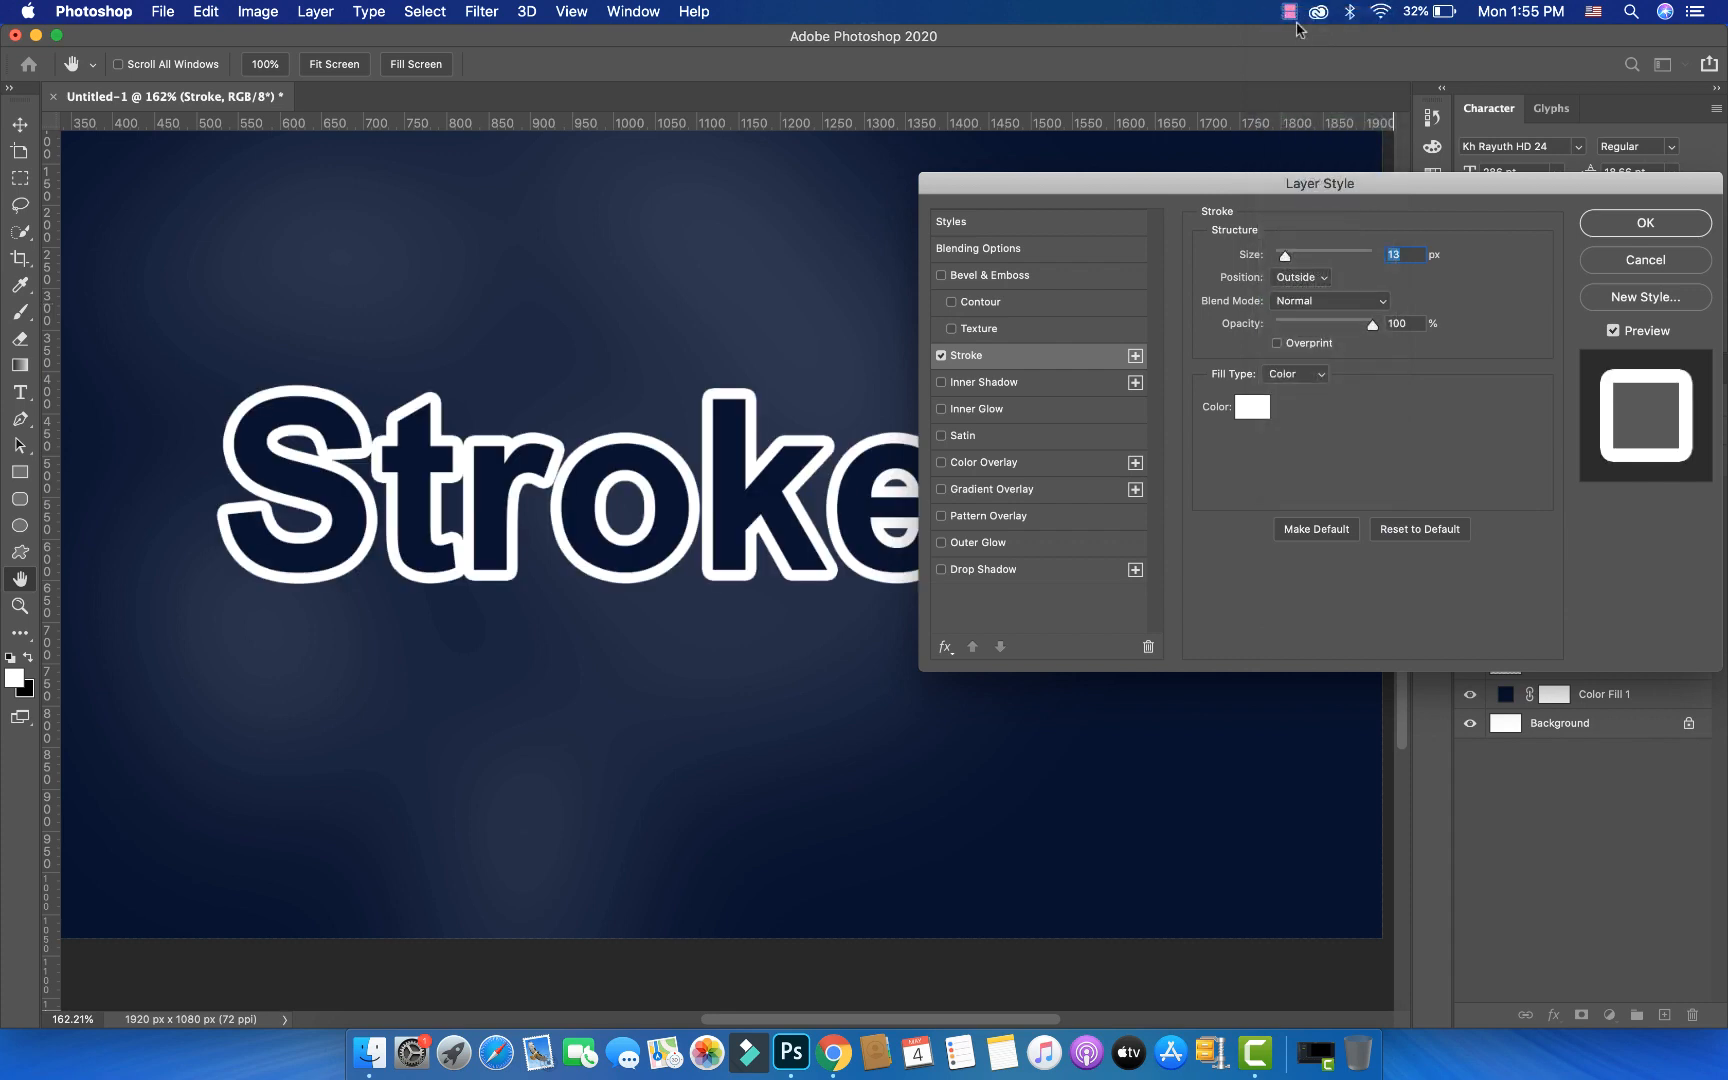
{"action": "left_click", "coordinate": [1303, 377]}
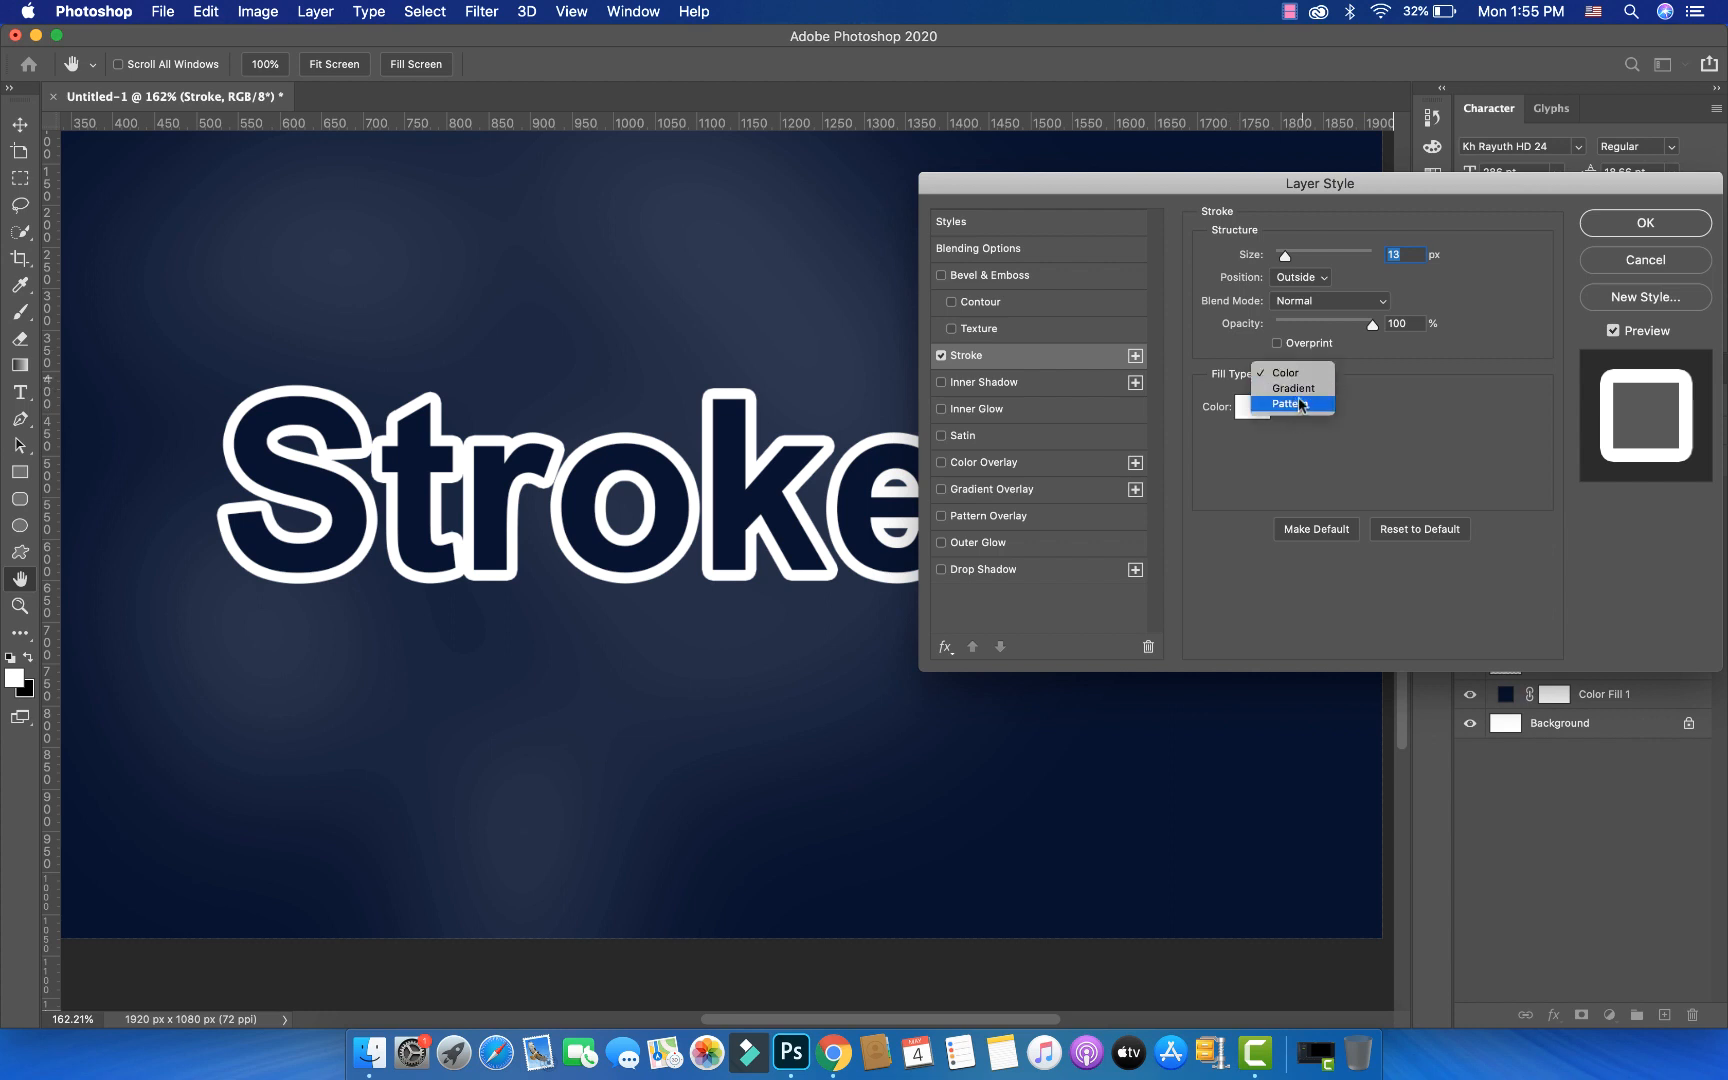
{"action": "left_click", "coordinate": [1378, 408]}
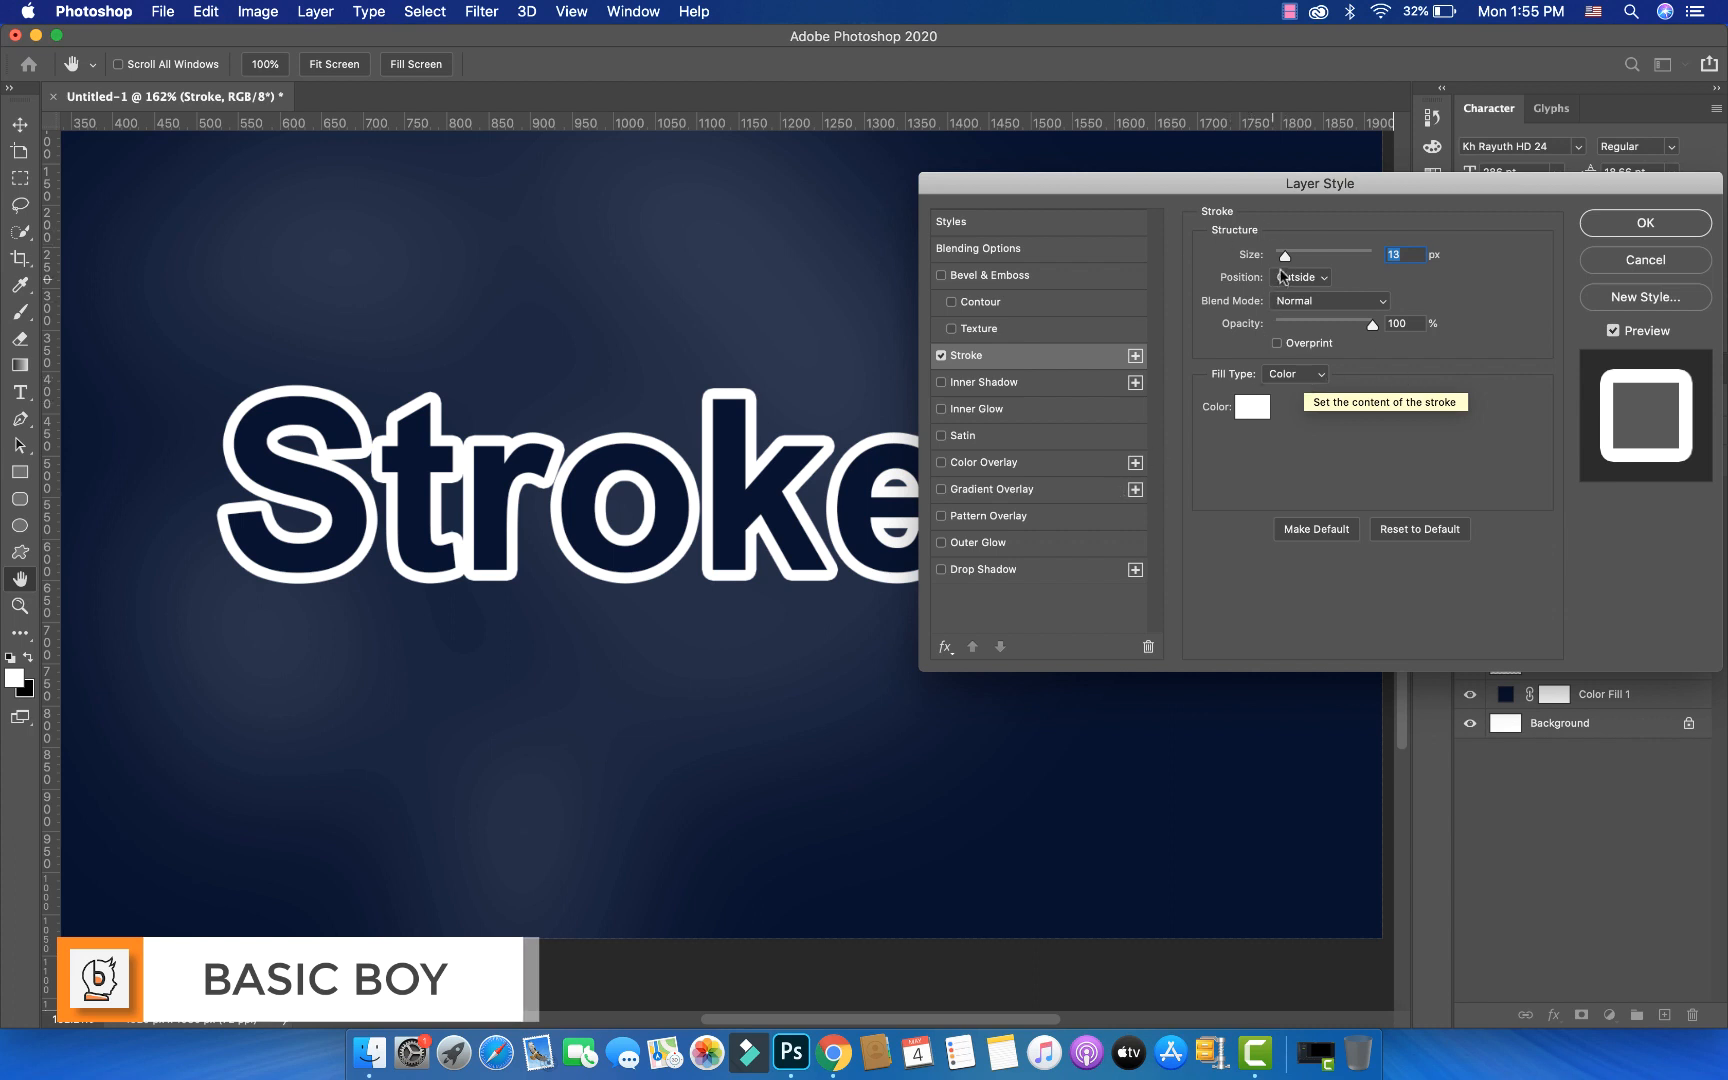
- Set the white stroke's size to 10 px
{"action": "left_click_drag", "start_coordinate": [1286, 258], "coordinate": [1284, 261]}
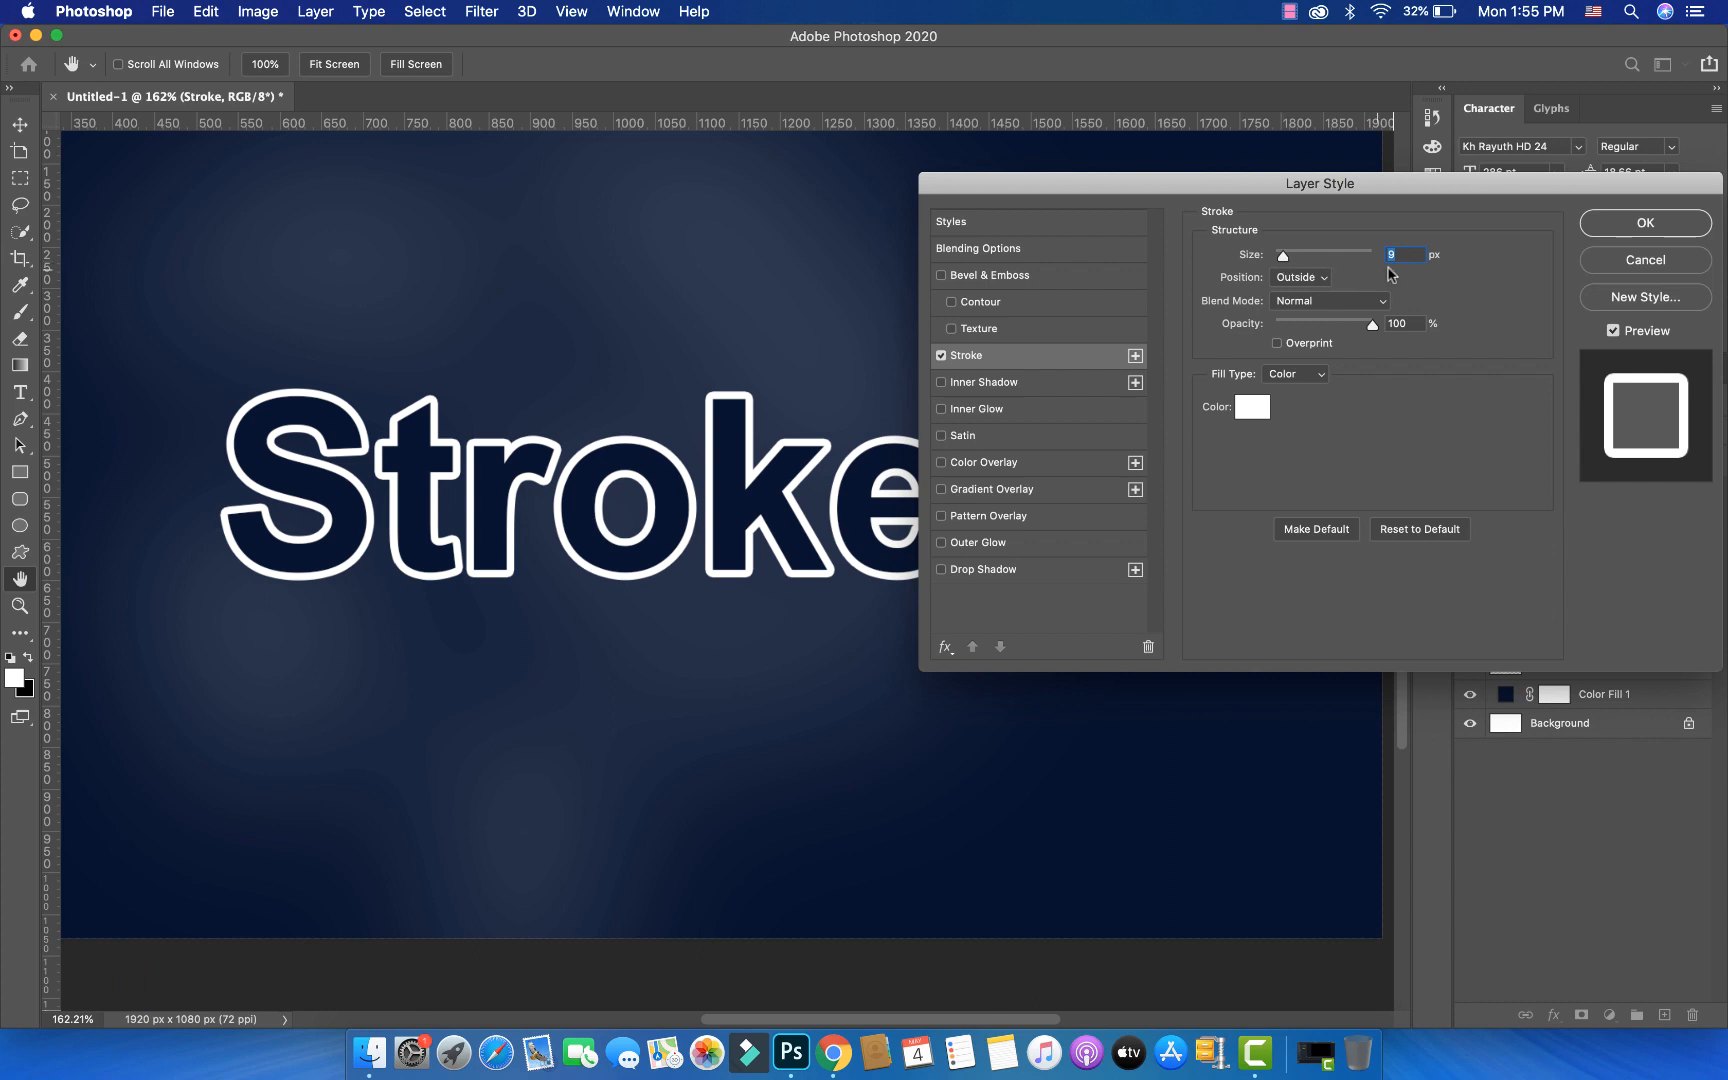
{"action": "type", "text": "10"}
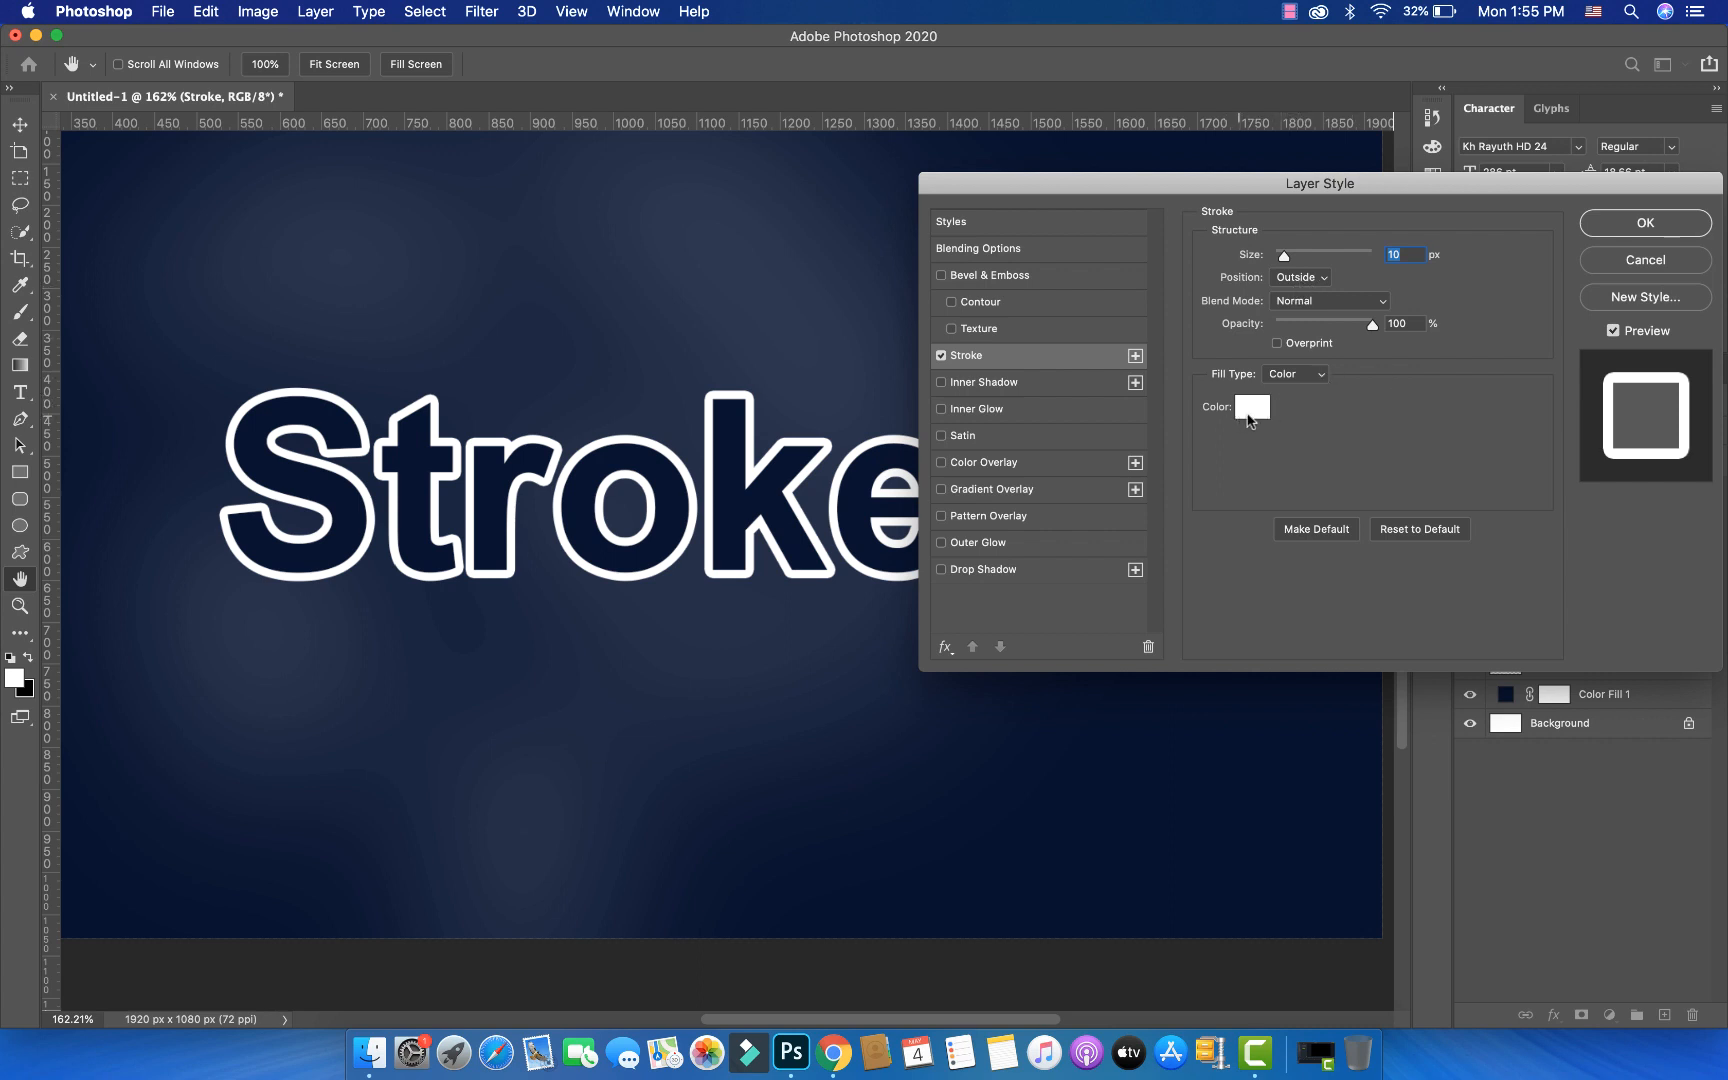
- Add a second stroke effect to the text layer and select the lower of the two strokes
{"action": "left_click_drag", "start_coordinate": [1369, 197], "coordinate": [1355, 141]}
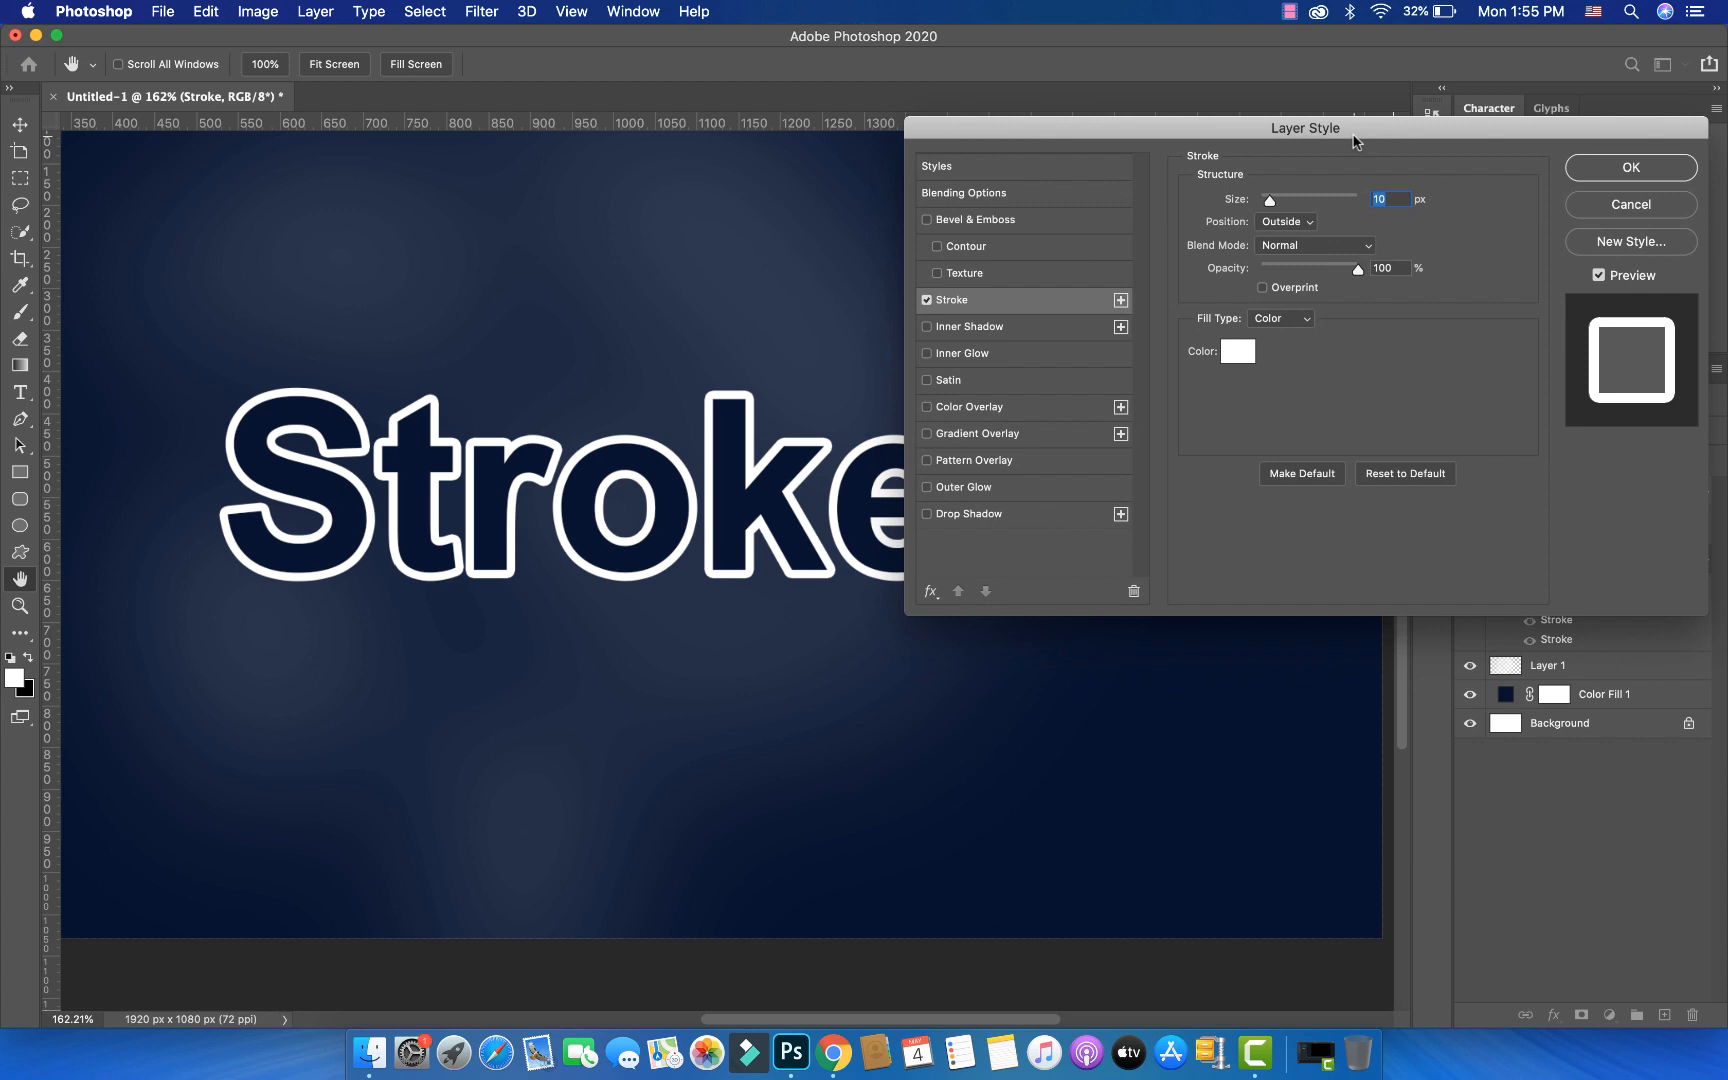
{"action": "left_click", "coordinate": [1121, 300]}
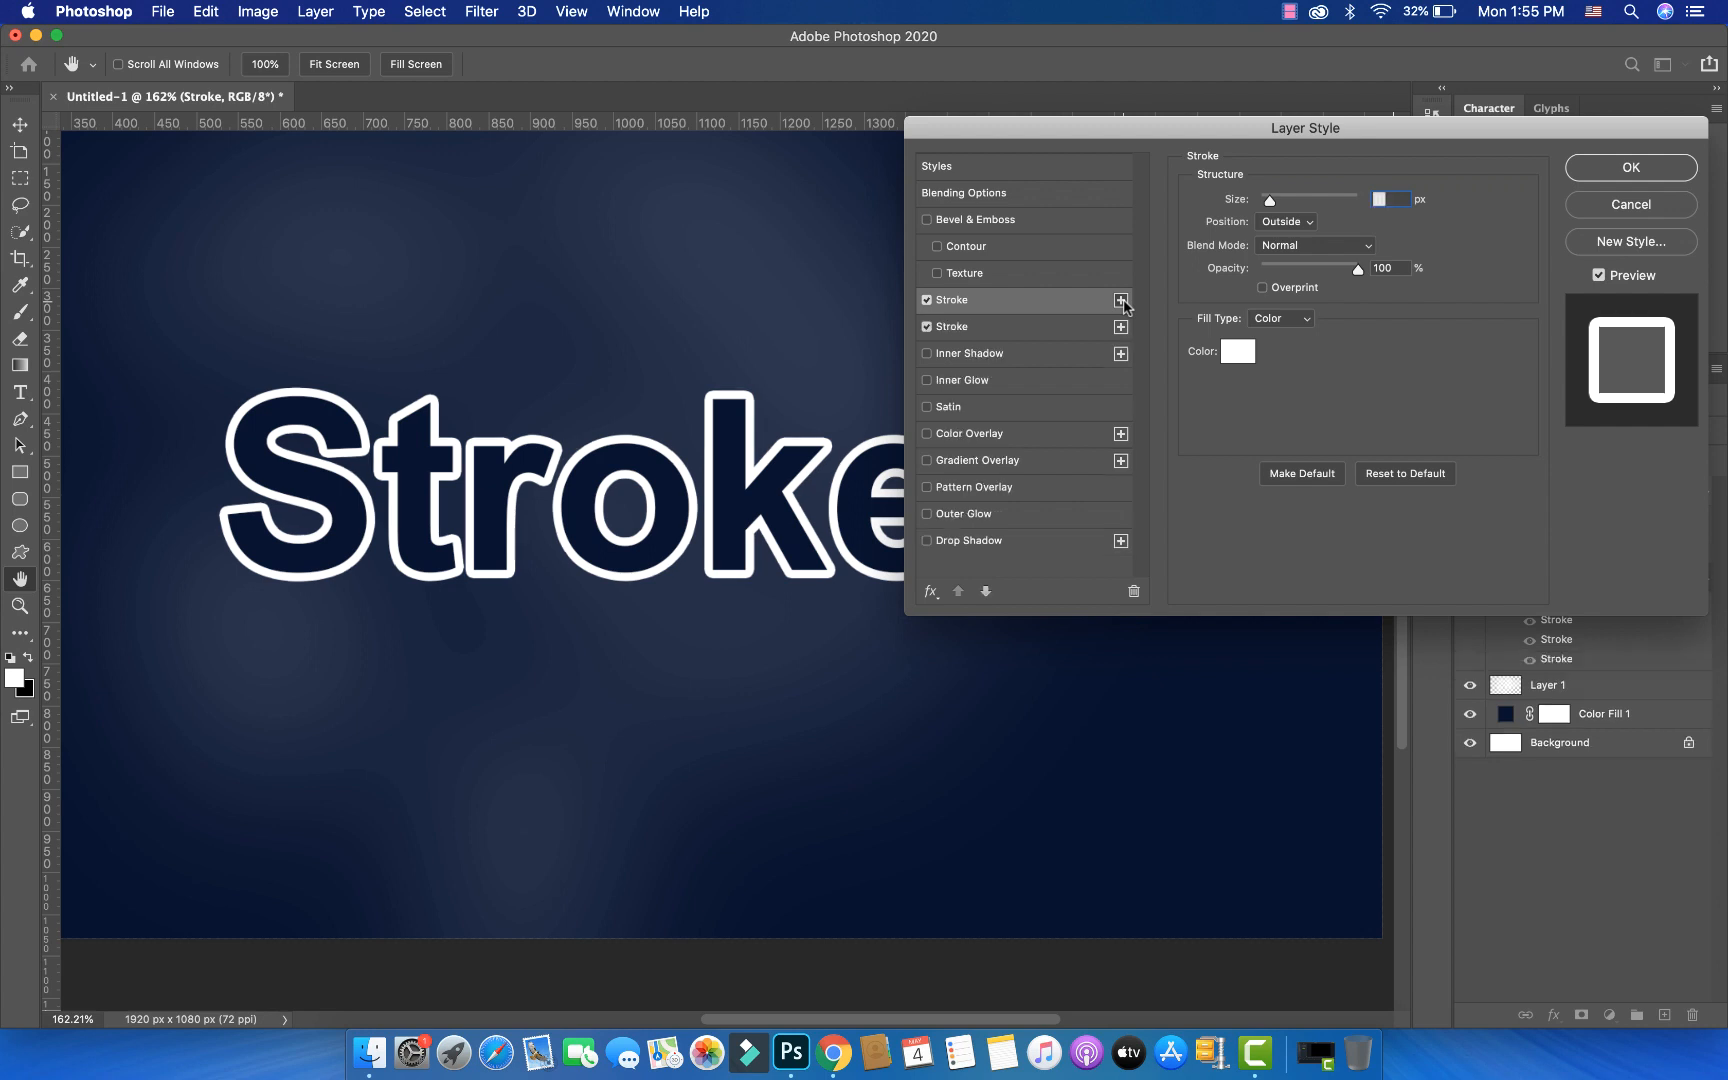
{"action": "left_click", "coordinate": [1025, 328]}
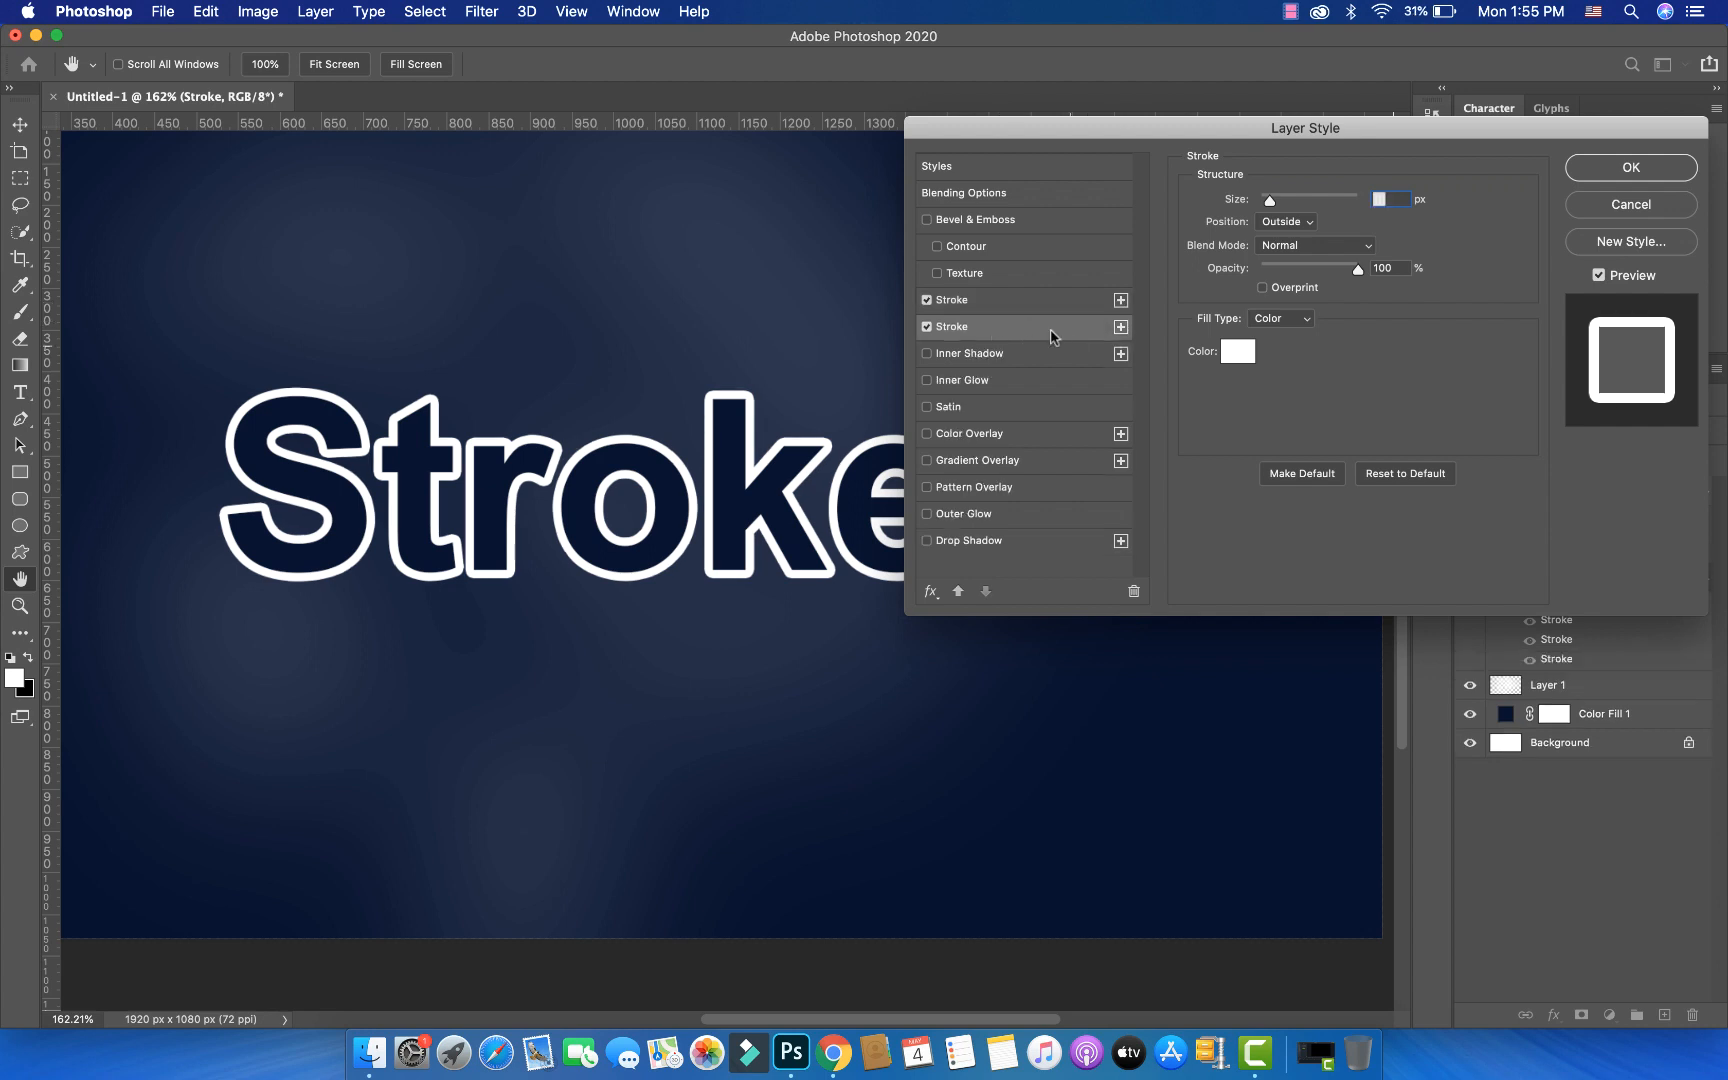
{"action": "left_click", "coordinate": [1001, 302]}
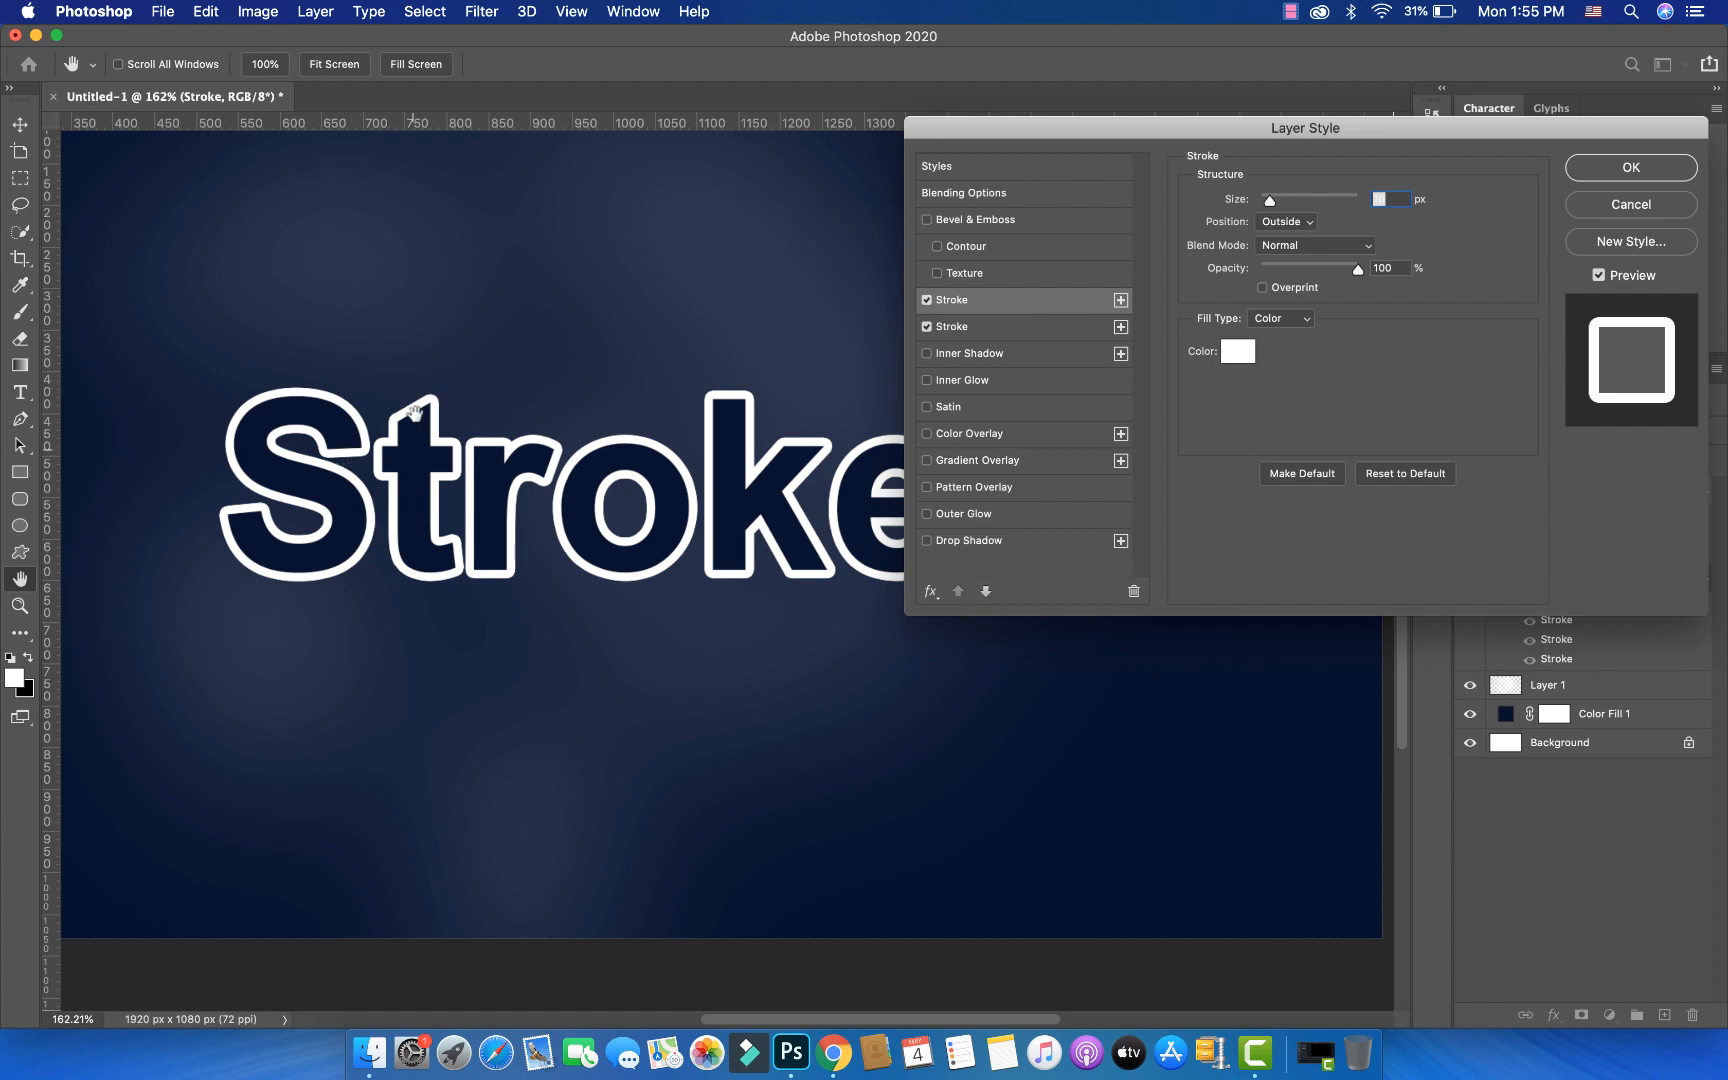
{"action": "left_click", "coordinate": [1014, 336]}
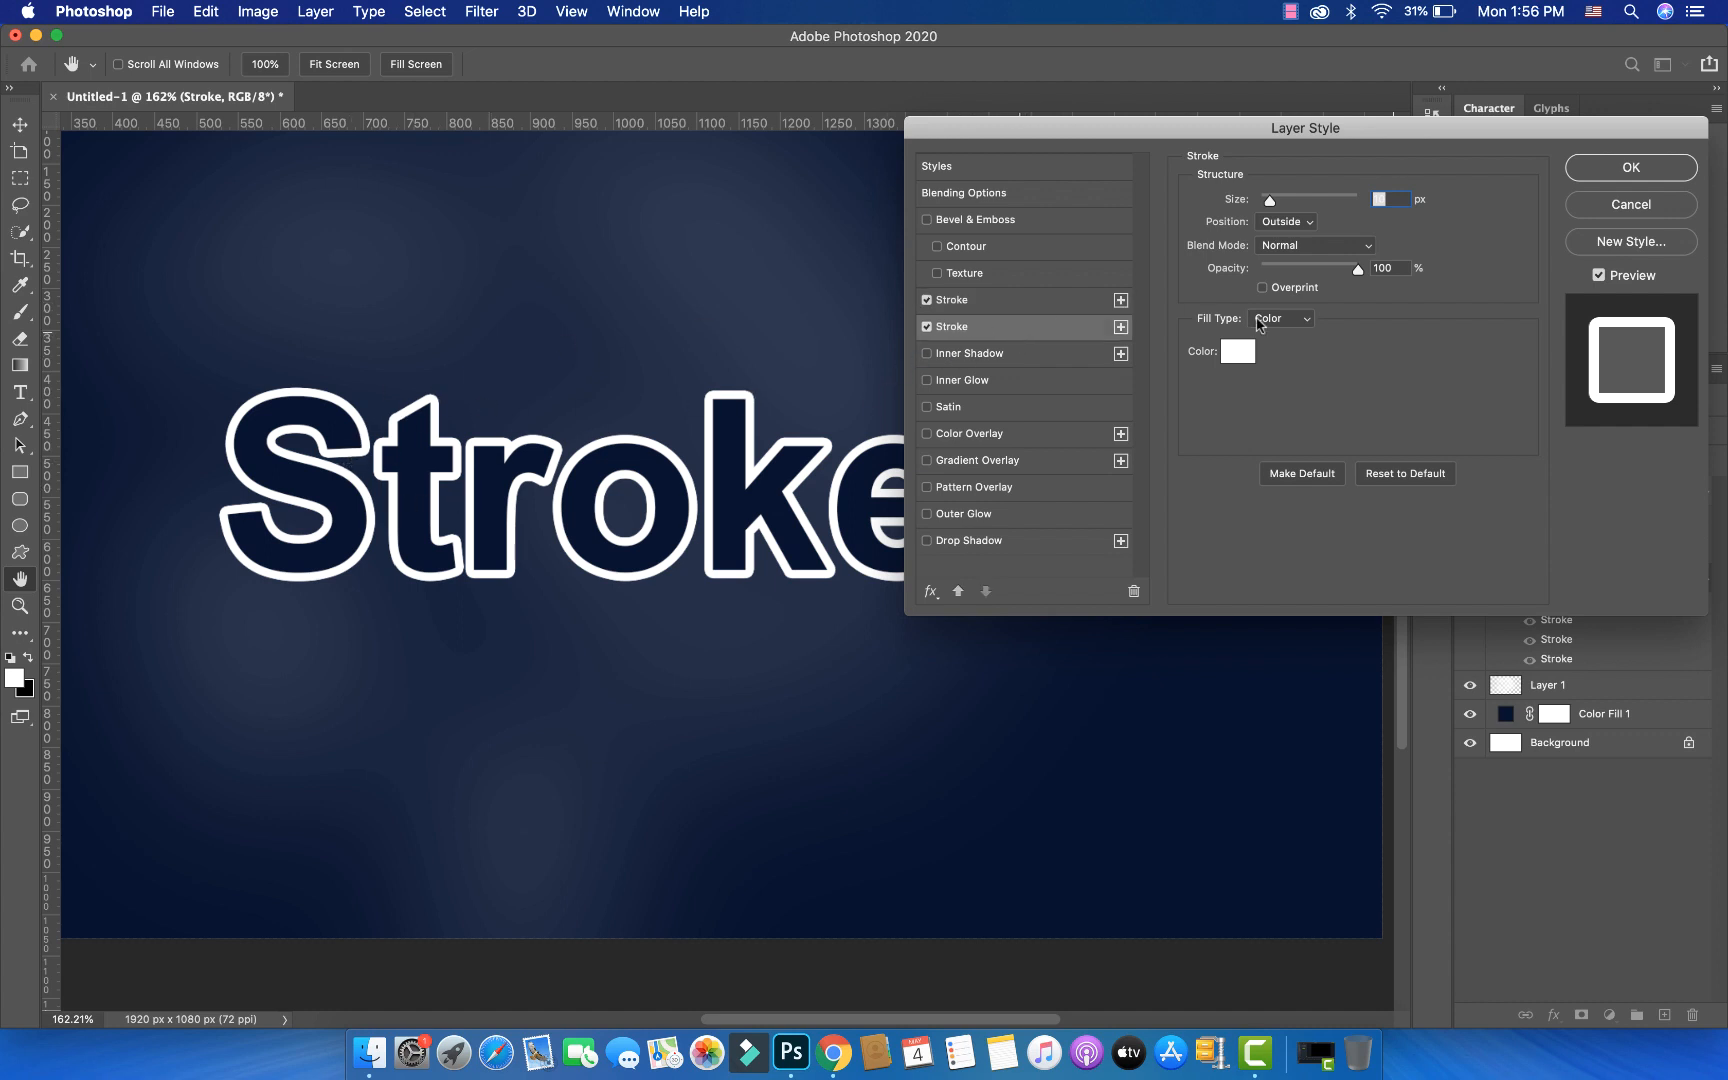
- Change the lower stroke's colour to golden yellow and set its size to 24 px
{"action": "left_click", "coordinate": [1226, 356]}
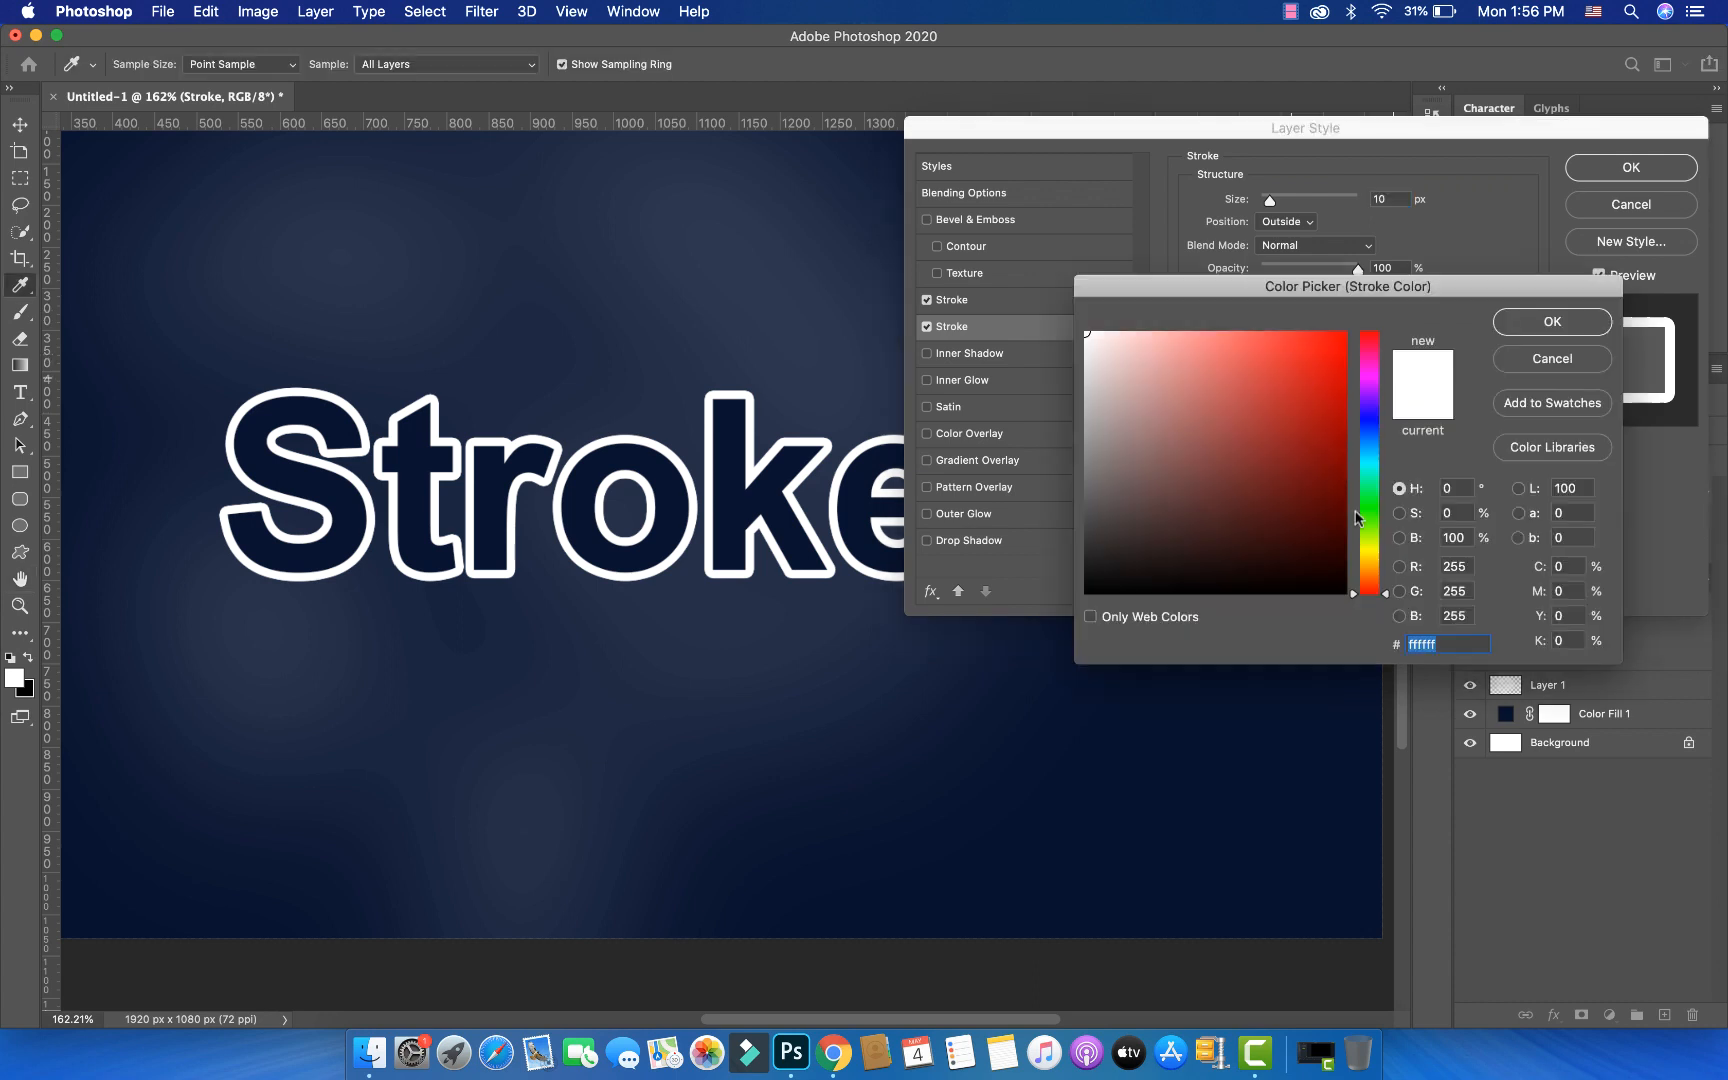
{"action": "left_click_drag", "start_coordinate": [1358, 517], "coordinate": [1378, 563]}
{"action": "left_click", "coordinate": [1318, 391]}
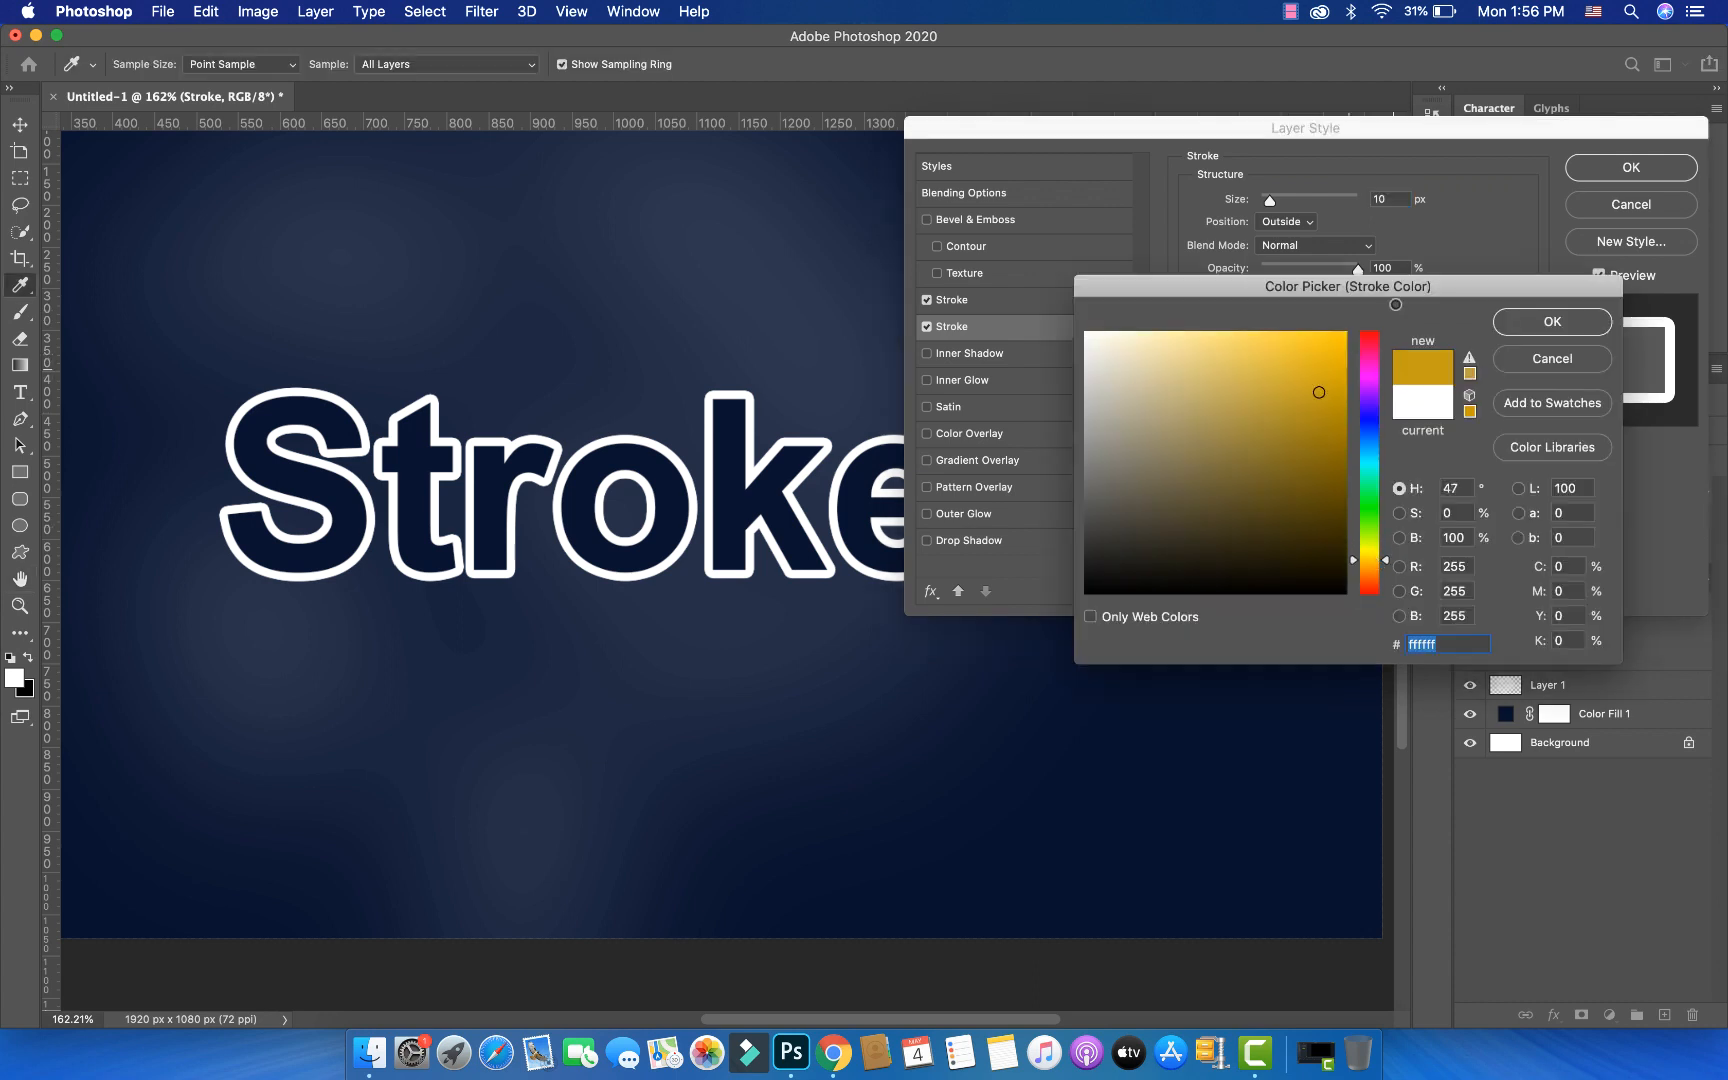
{"action": "left_click", "coordinate": [1541, 323]}
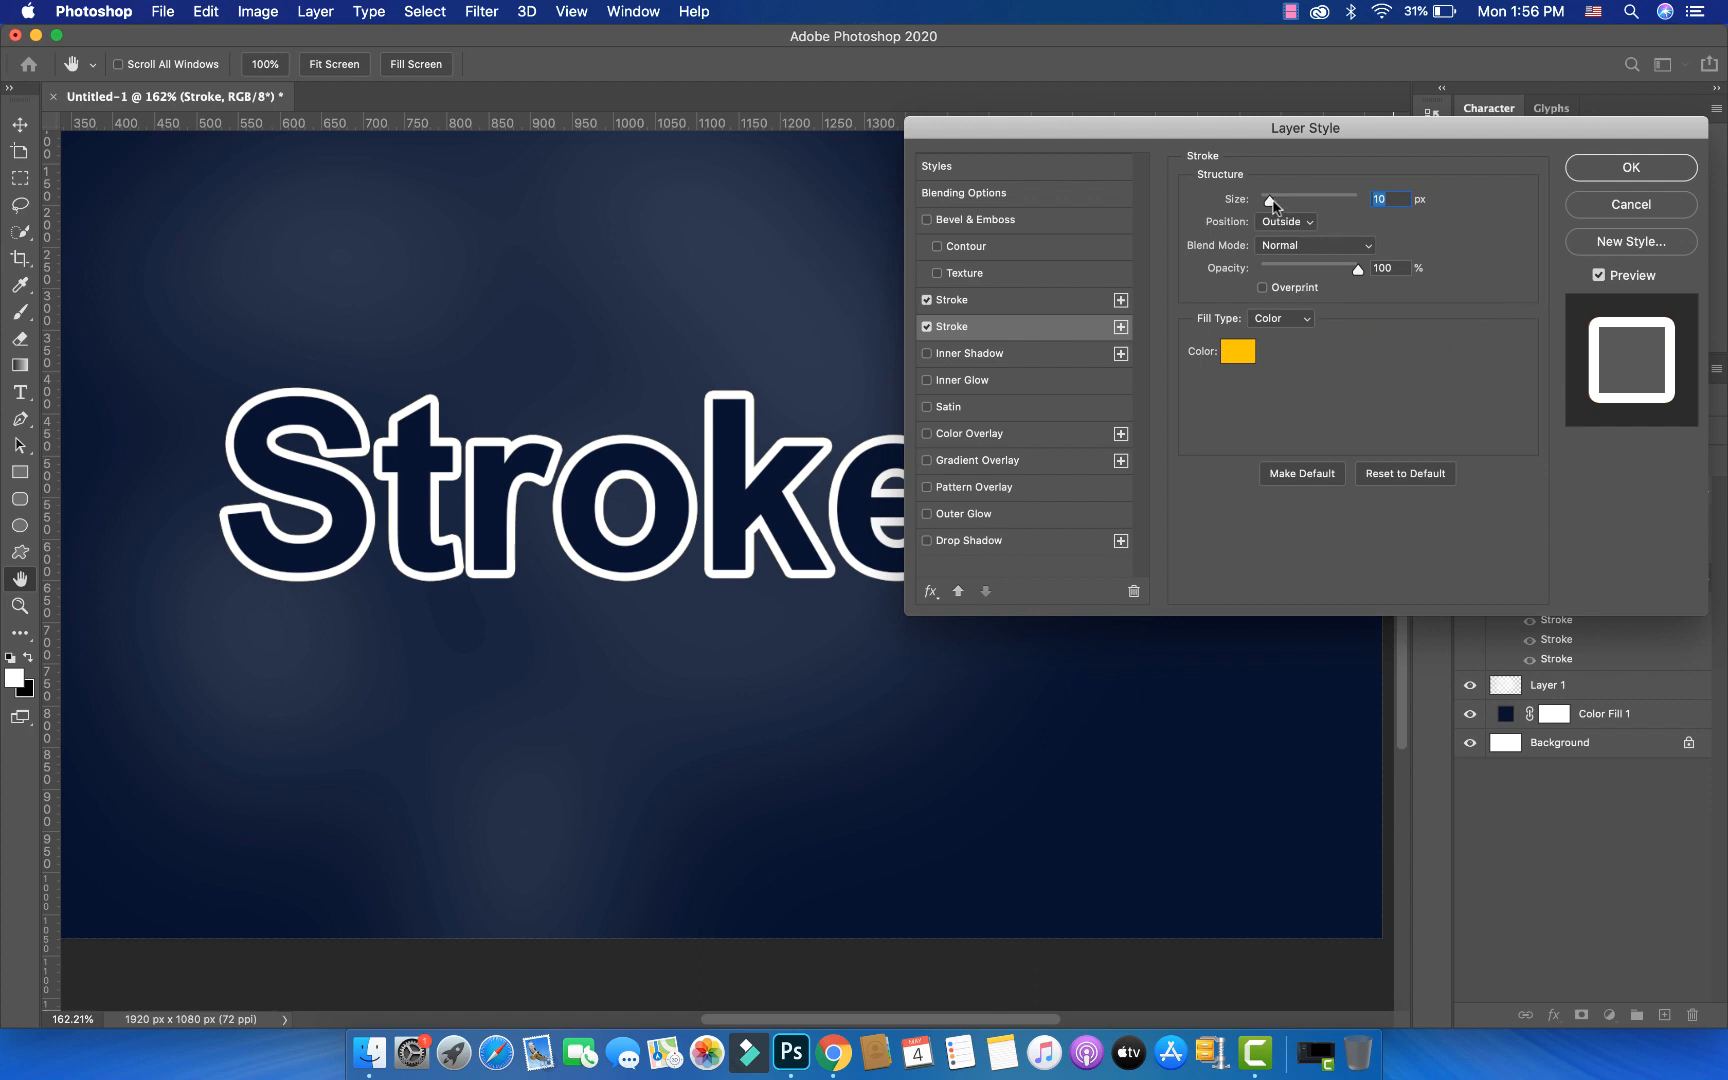
{"action": "left_click_drag", "start_coordinate": [1270, 200], "coordinate": [1274, 200]}
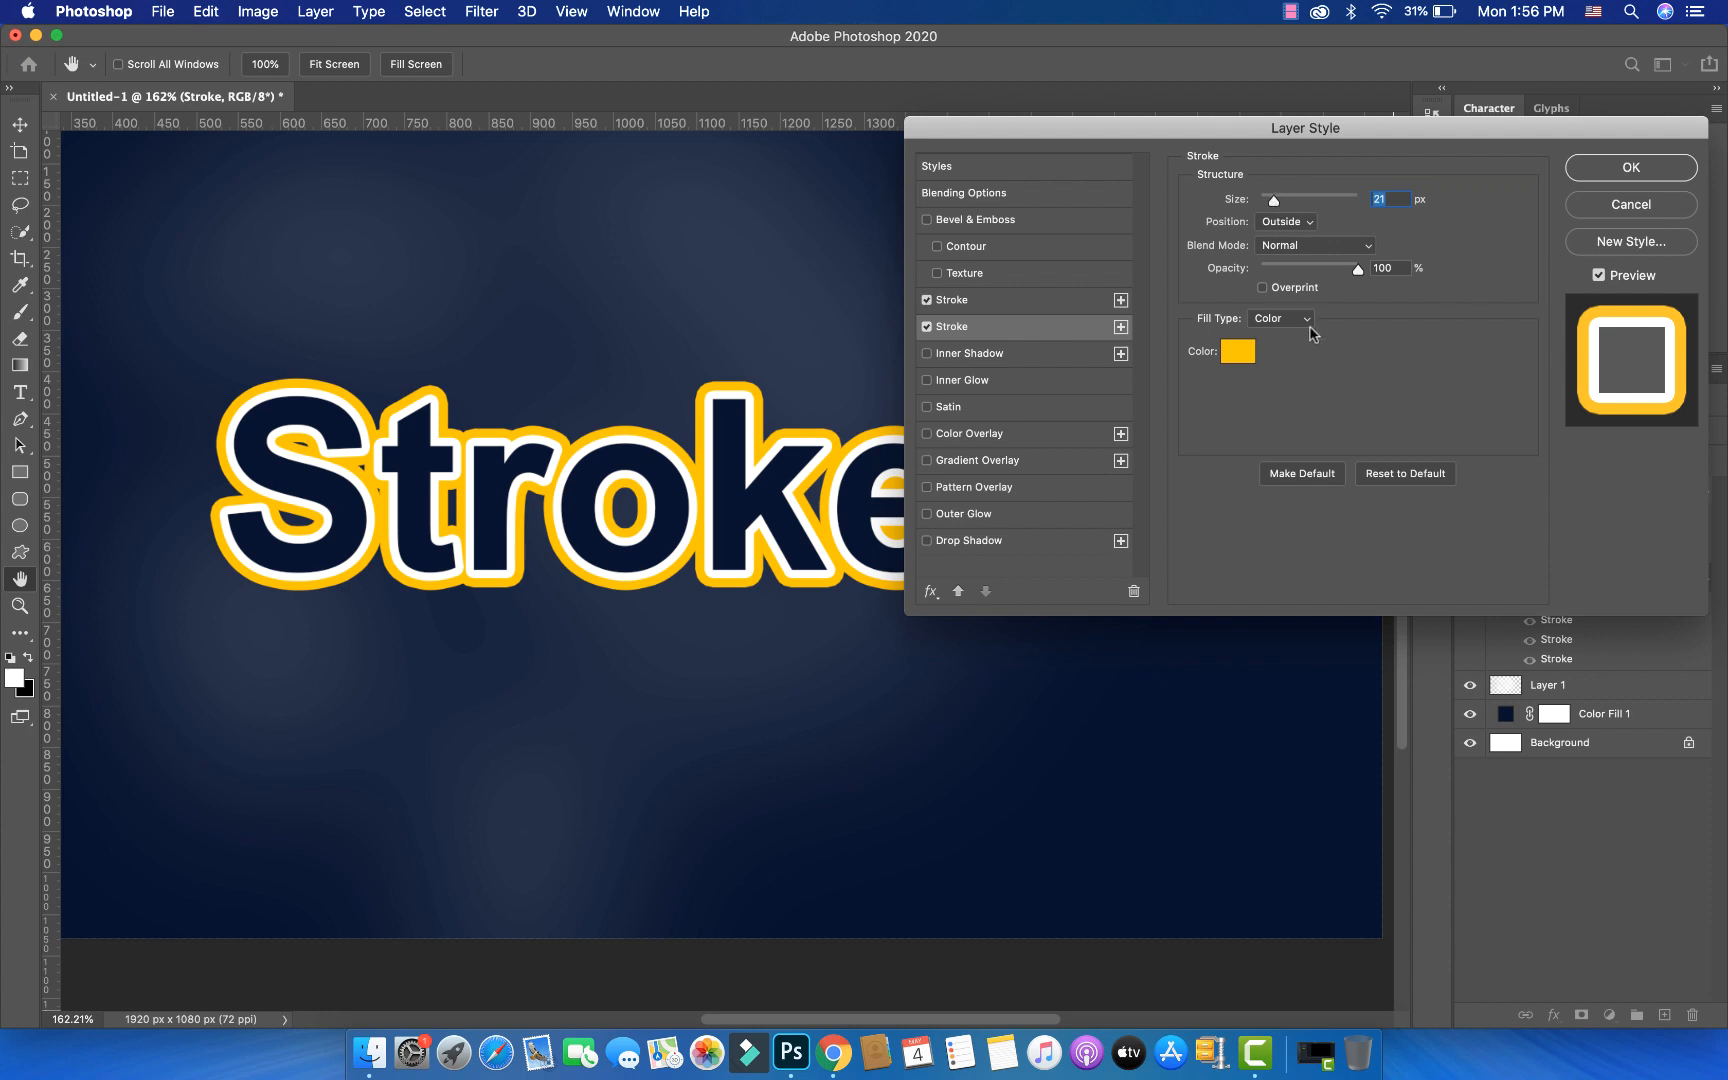
{"action": "left_click_drag", "start_coordinate": [1272, 206], "coordinate": [1275, 207]}
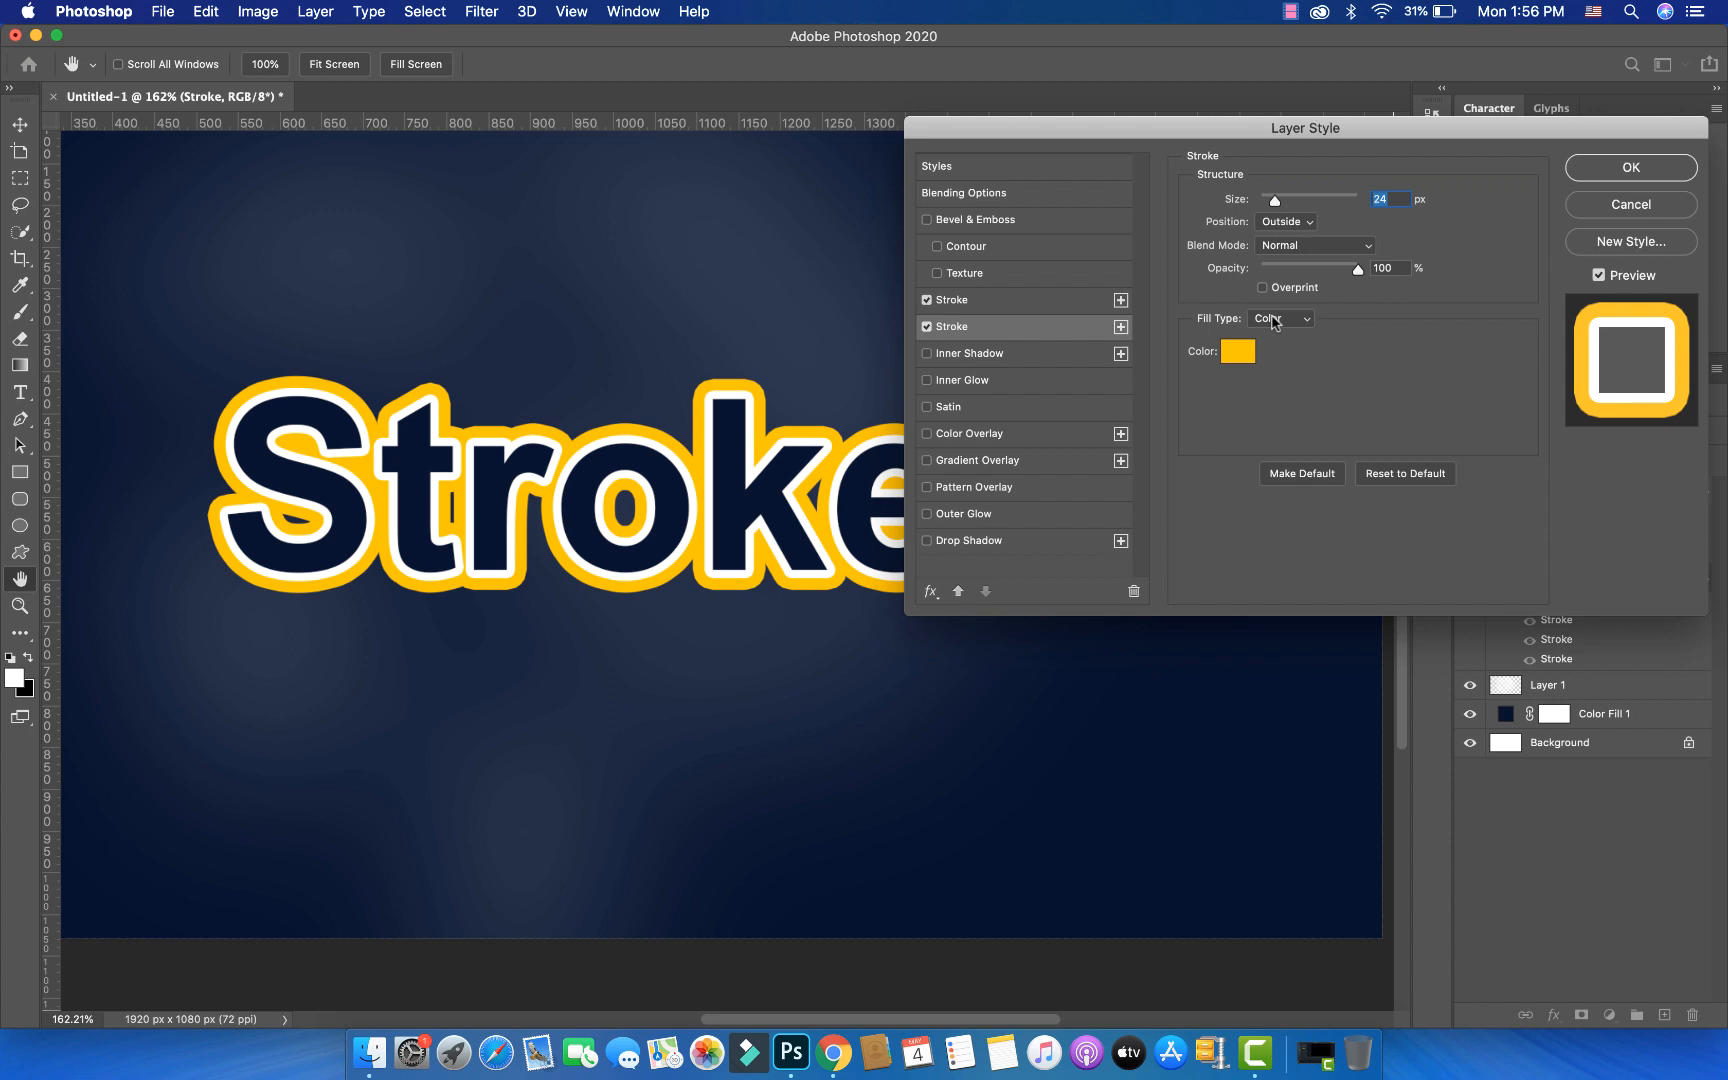
- Switch the lower stroke's fill type to Gradient and try the cyan-to-magenta preset from the Purples group
{"action": "left_click", "coordinate": [1274, 320]}
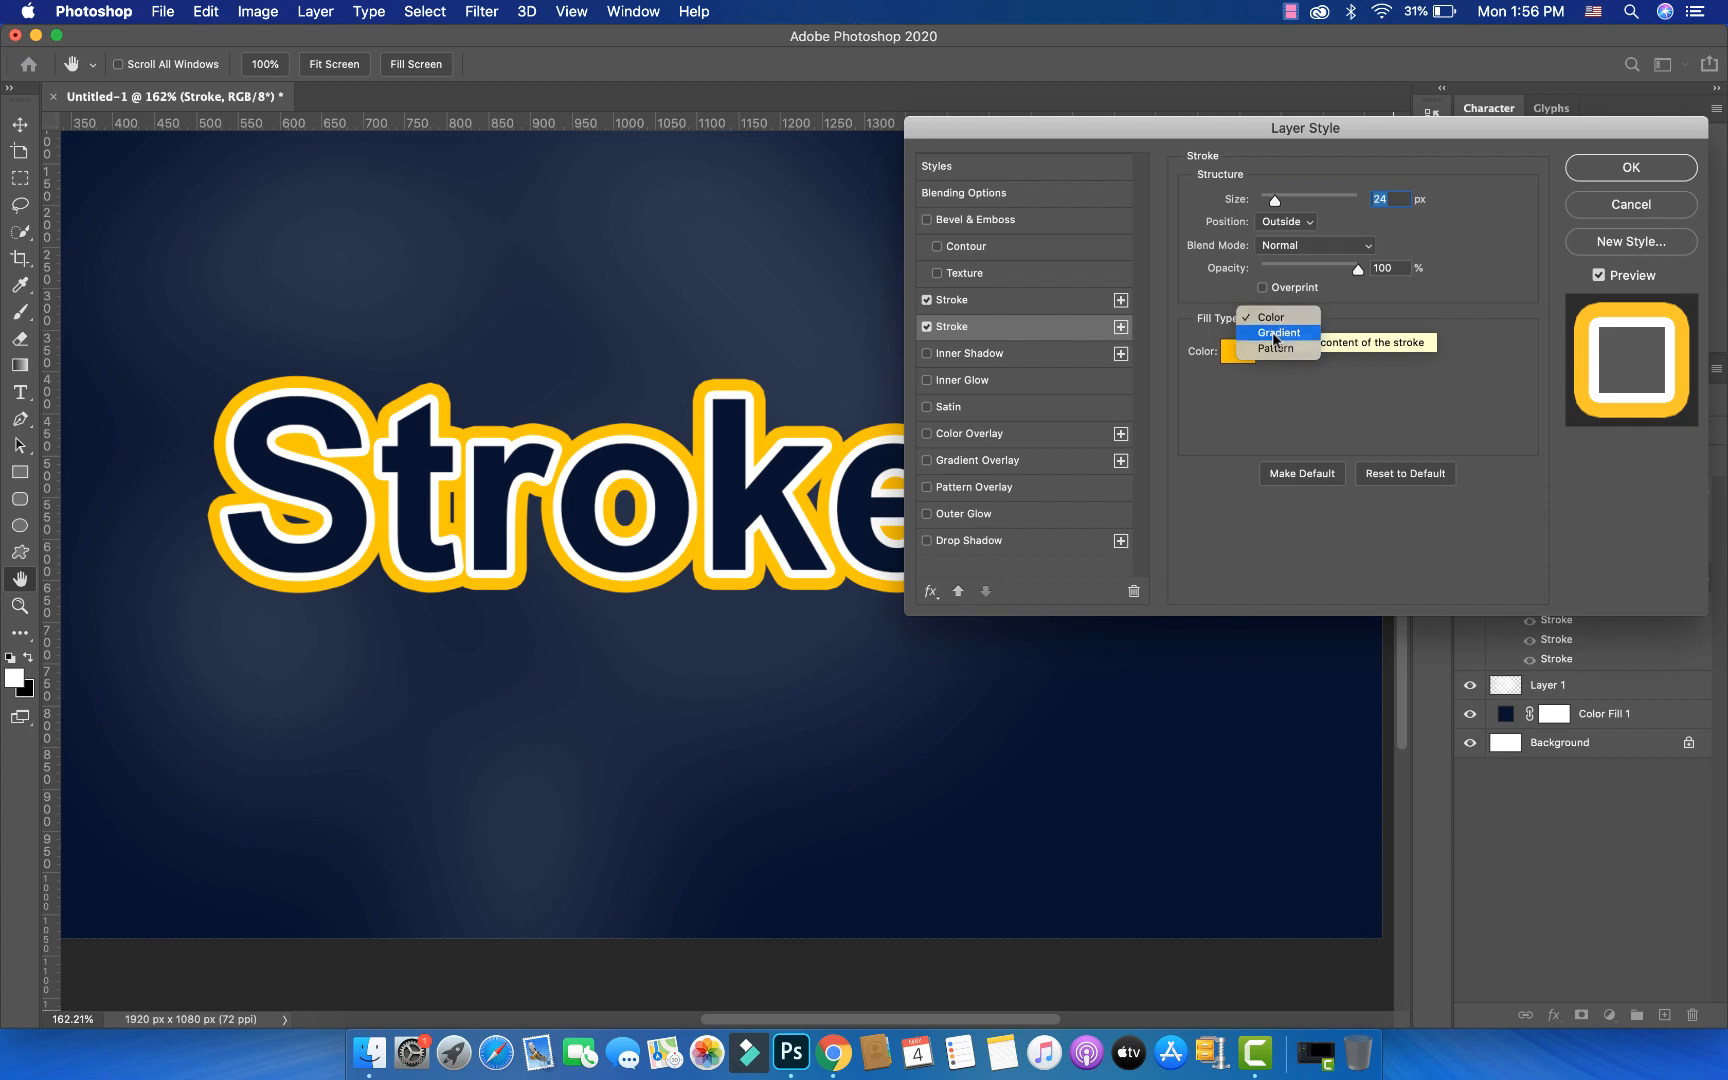
{"action": "left_click", "coordinate": [1276, 333]}
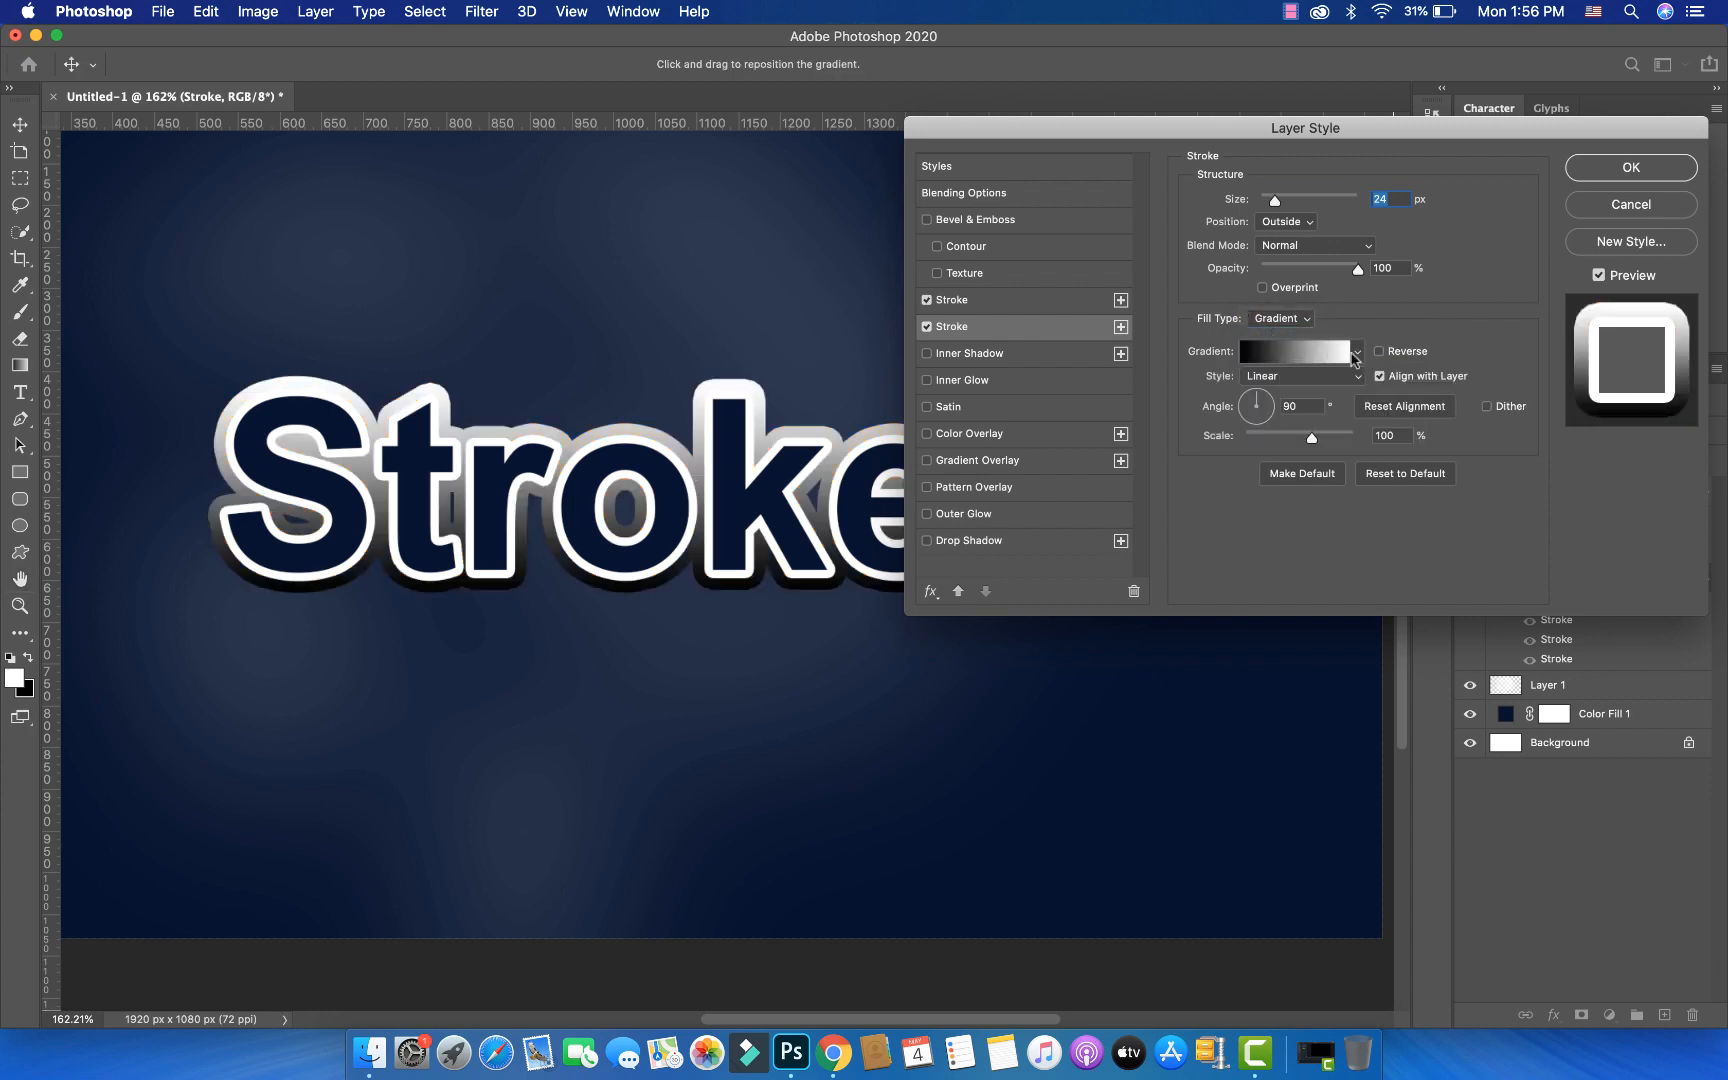
{"action": "left_click", "coordinate": [1356, 353]}
{"action": "left_click", "coordinate": [1250, 405]}
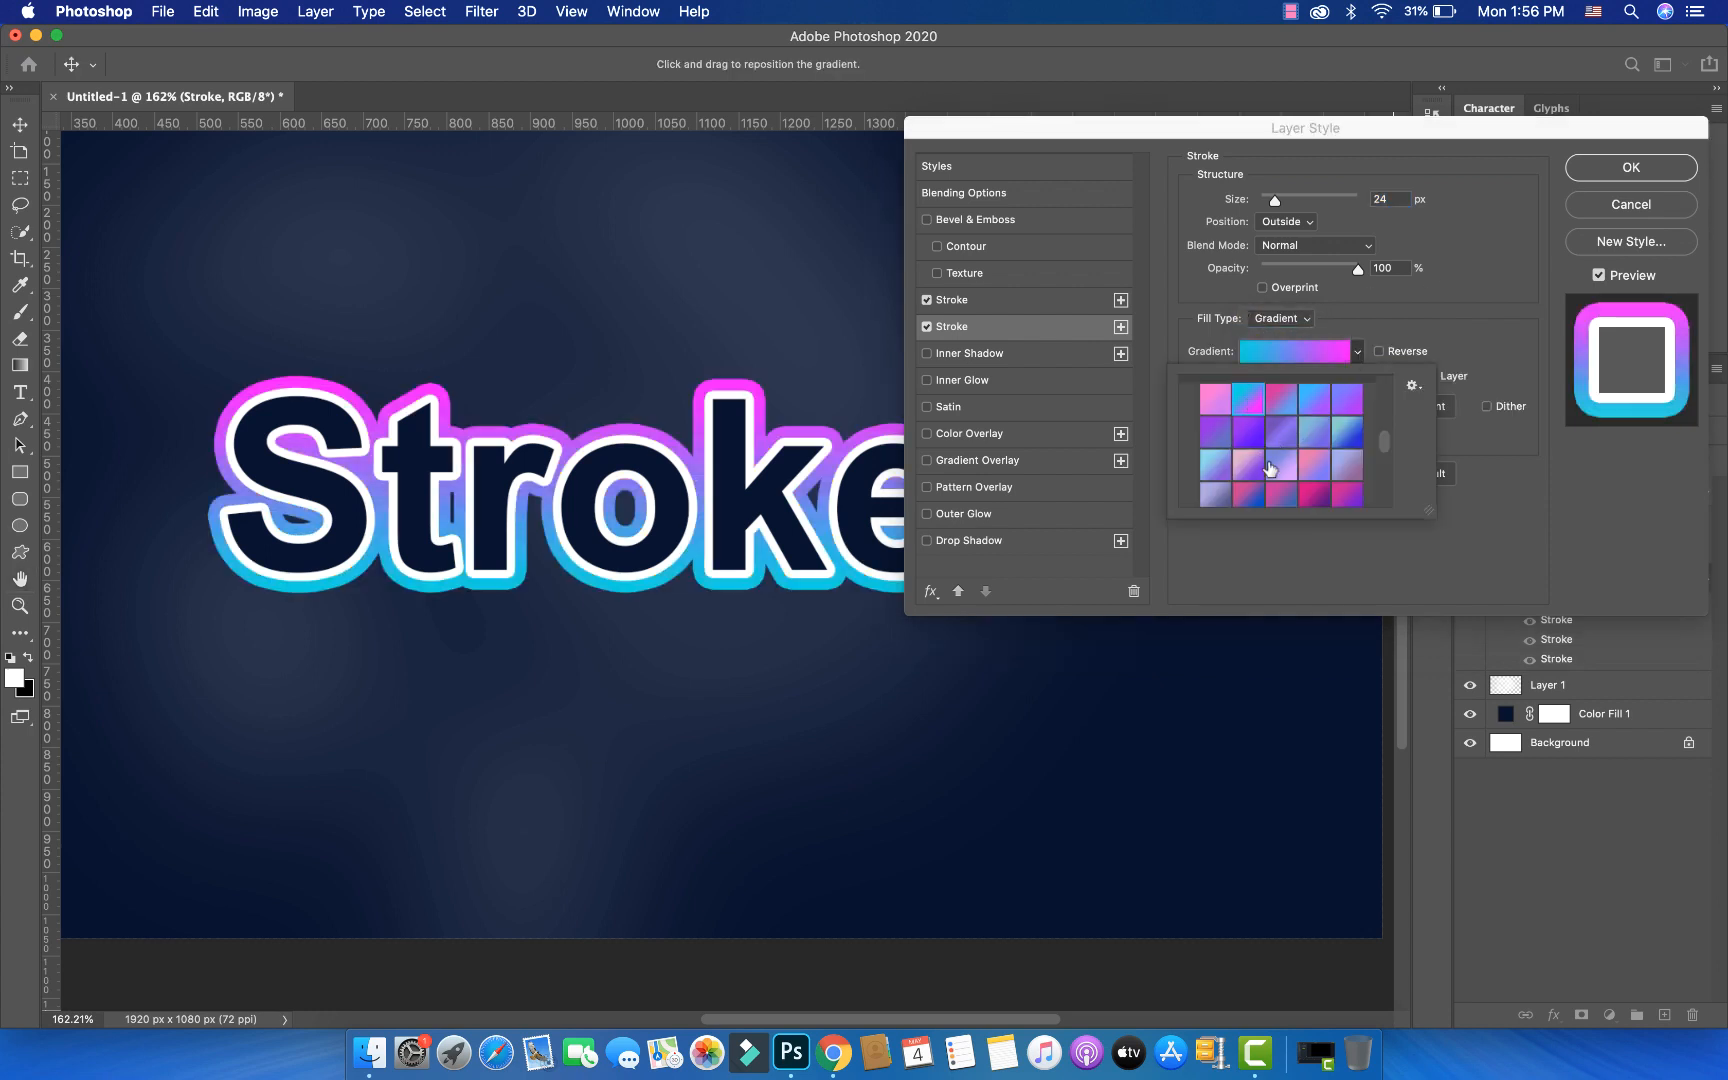
- Apply the yellow-to-coral preset from the Oranges gradient group to the lower stroke
{"action": "scroll", "coordinate": [1268, 466], "scroll_direction": "up", "scroll_amount": 5}
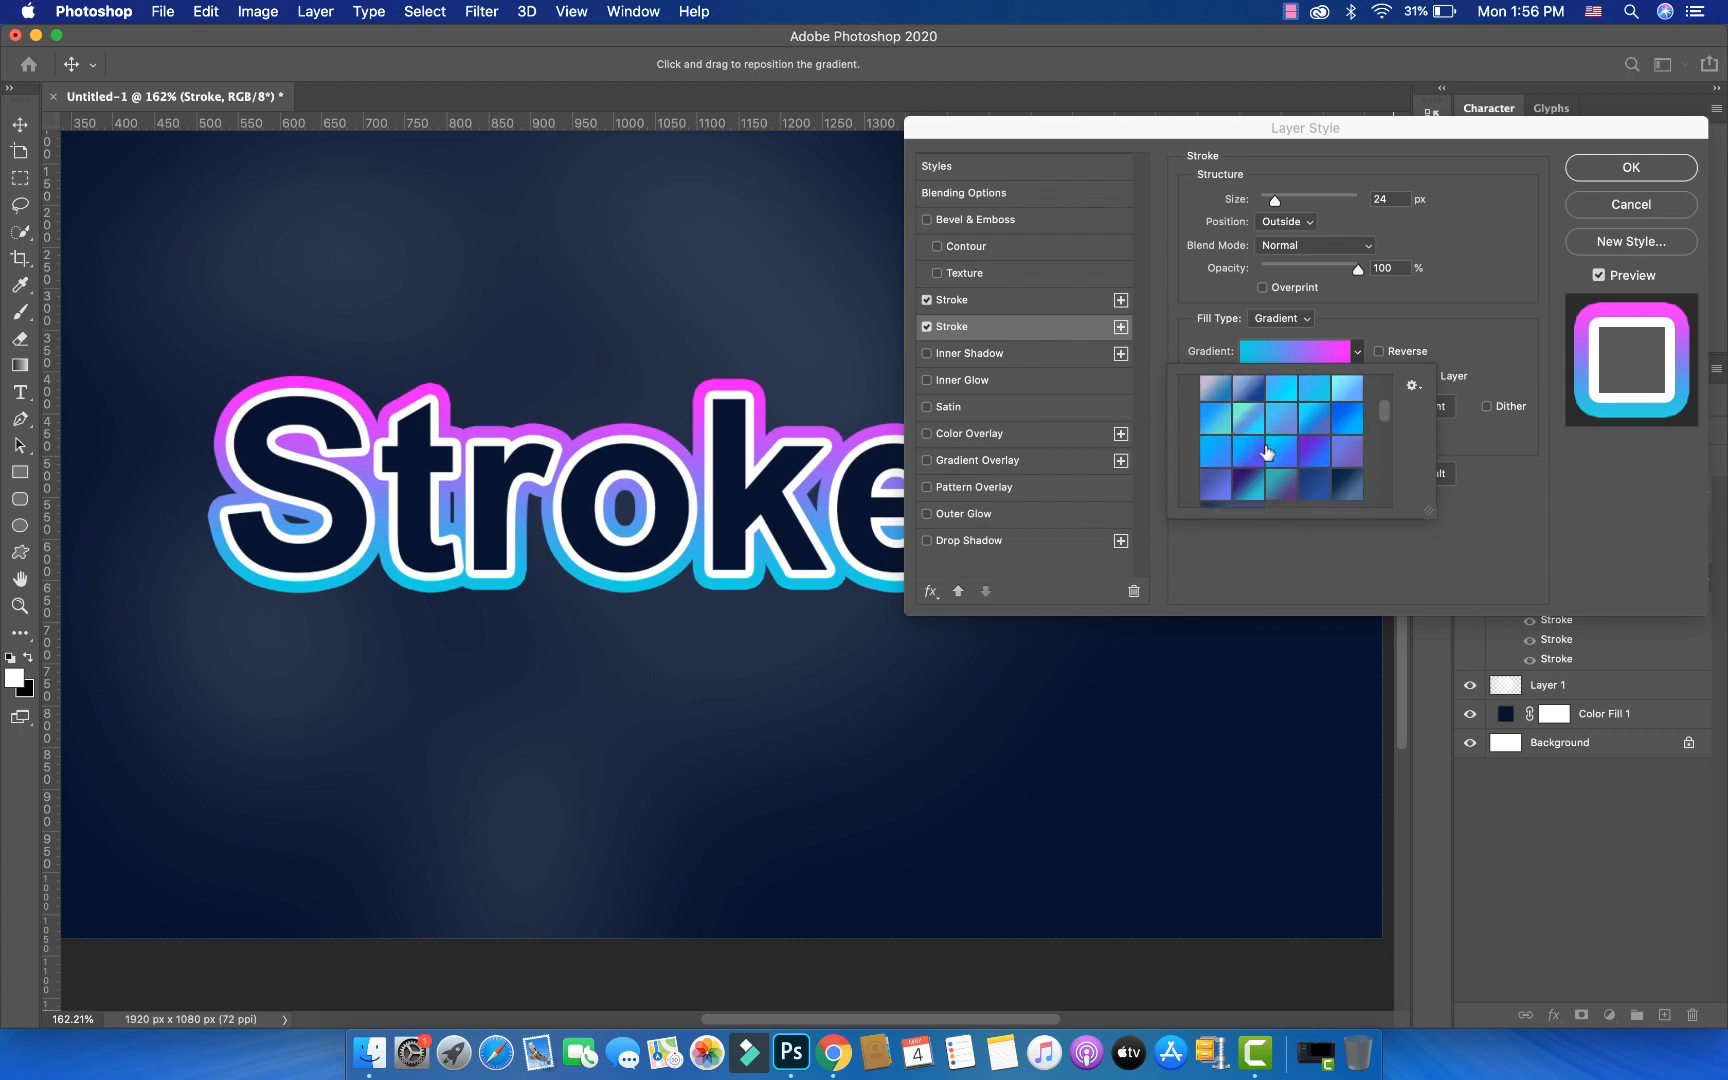
{"action": "scroll", "coordinate": [1266, 448], "scroll_direction": "up", "scroll_amount": 3}
{"action": "left_click", "coordinate": [1190, 420]}
{"action": "scroll", "coordinate": [1258, 448], "scroll_direction": "down", "scroll_amount": 2}
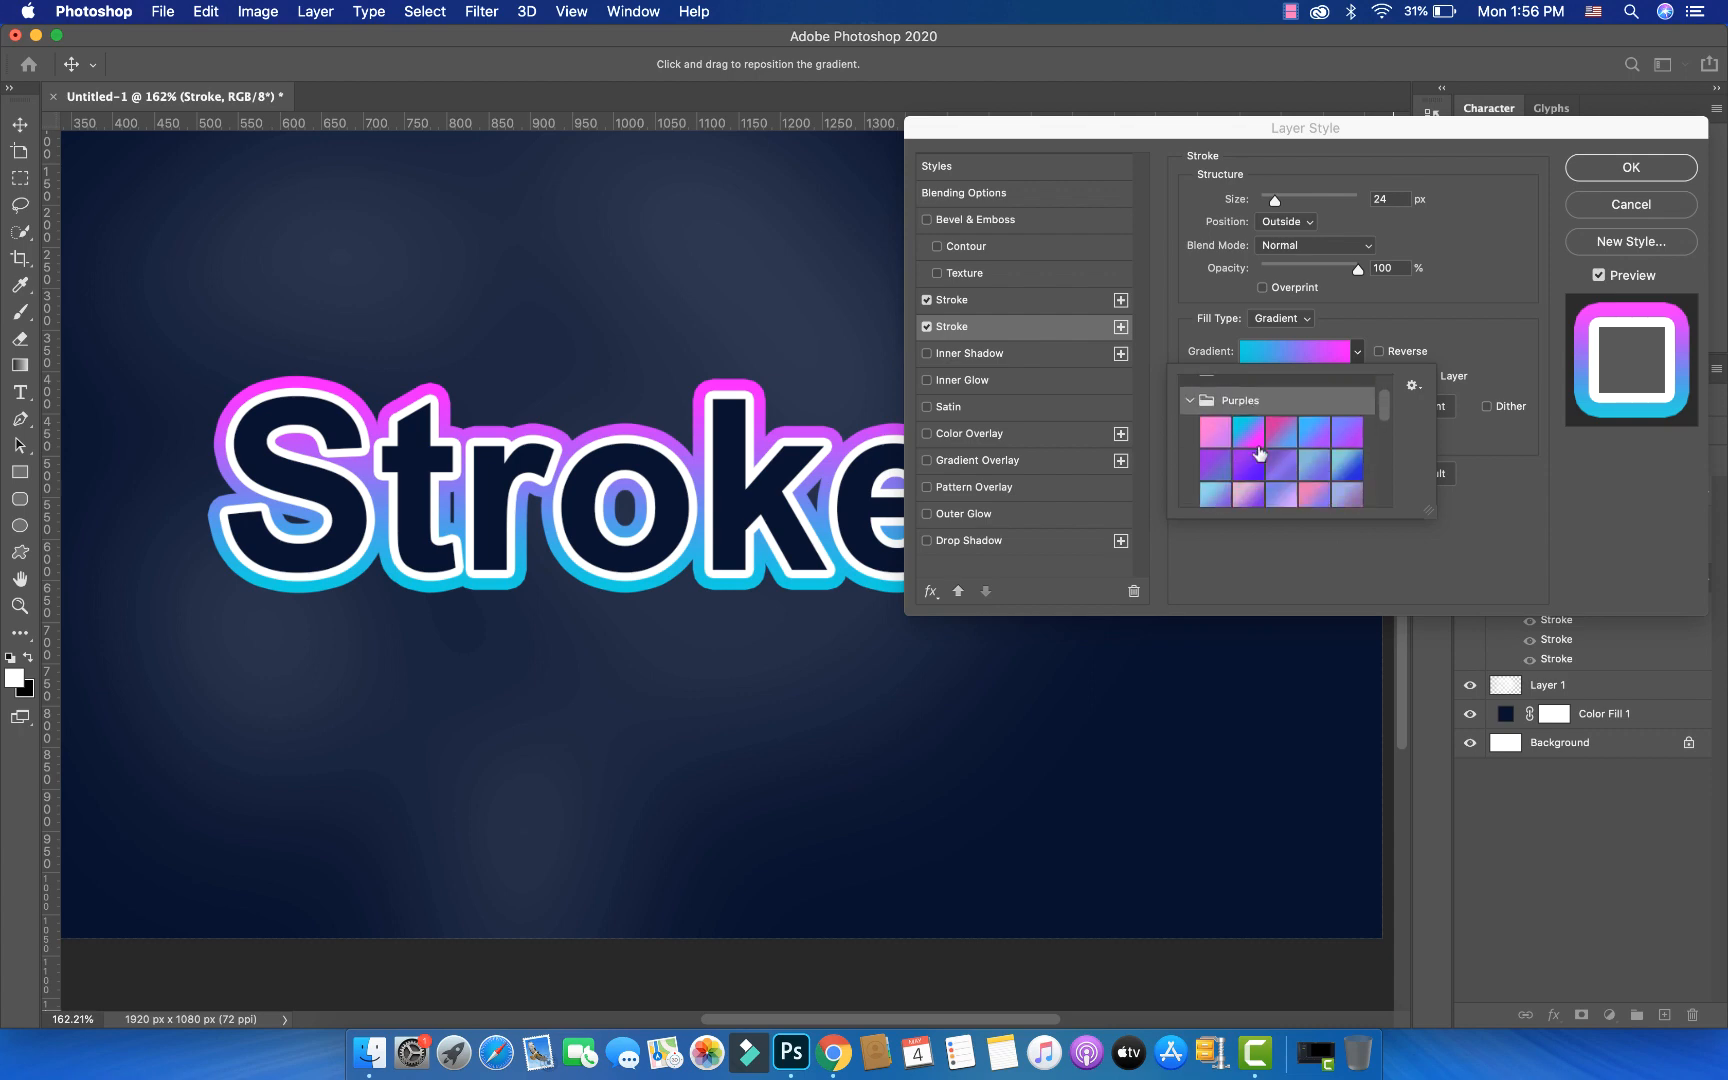
{"action": "scroll", "coordinate": [1258, 452], "scroll_direction": "down", "scroll_amount": 4}
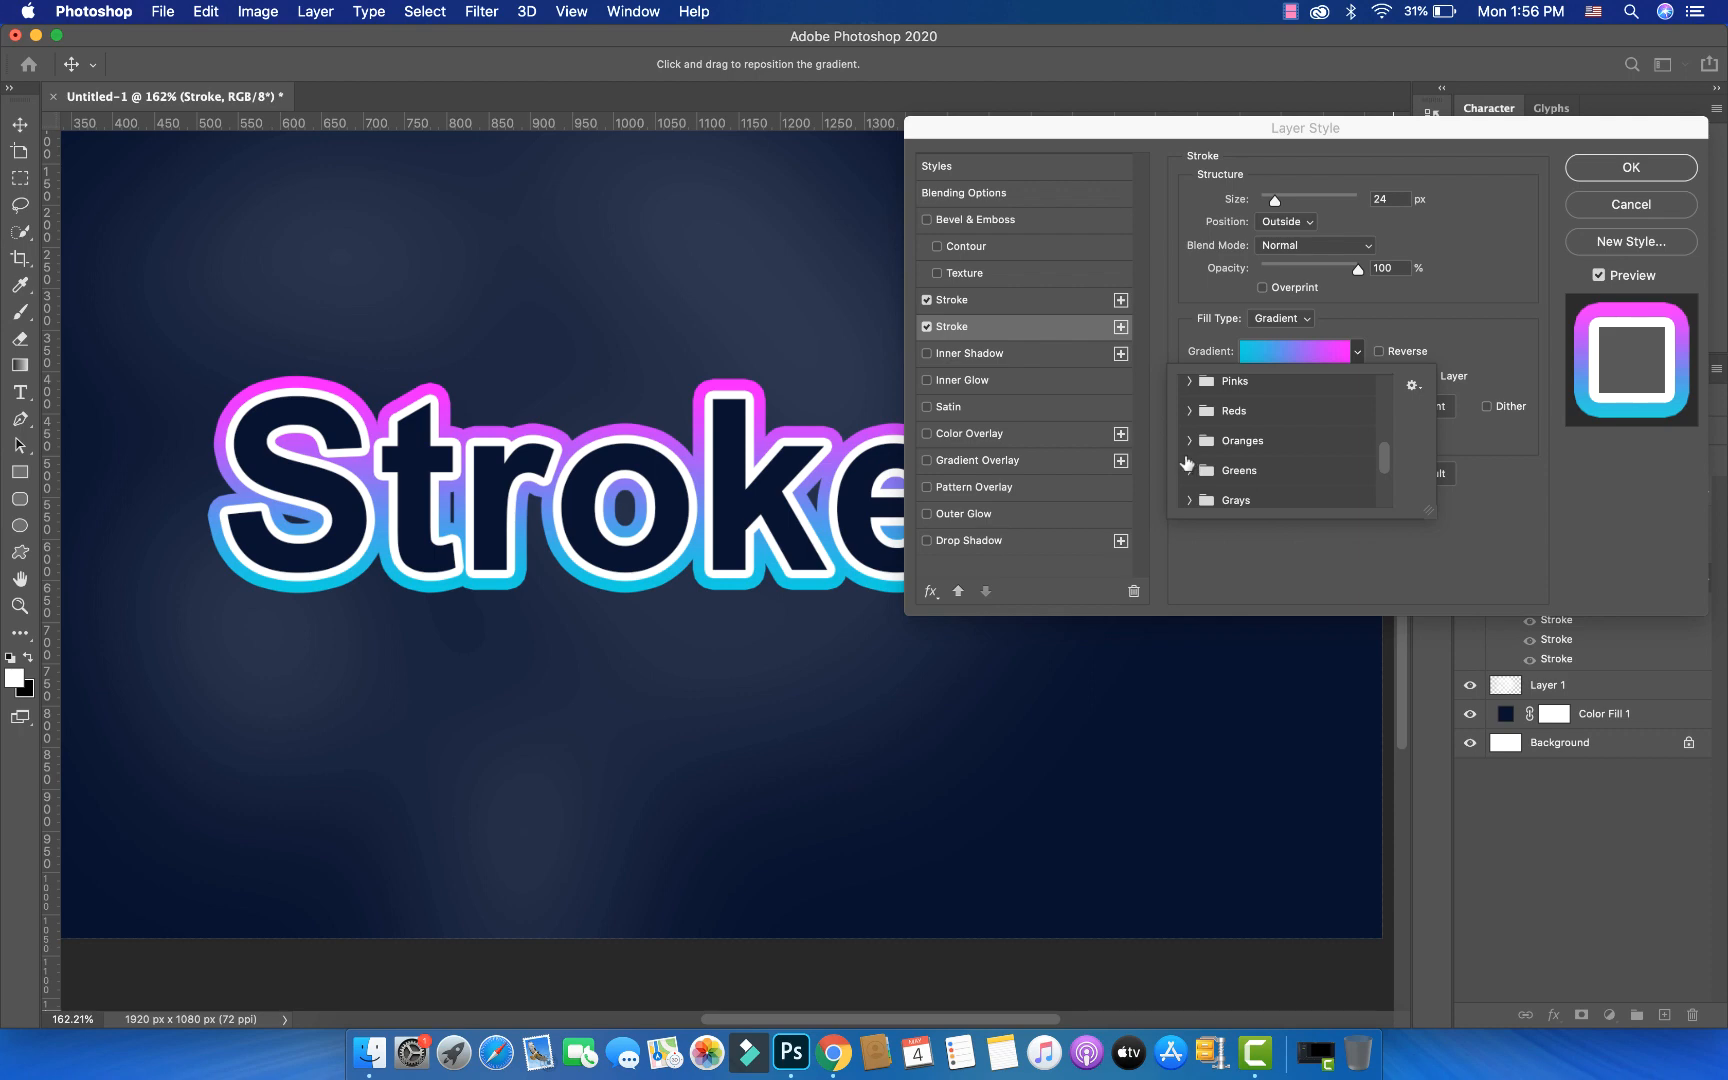
{"action": "left_click", "coordinate": [1186, 442]}
{"action": "scroll", "coordinate": [1246, 450], "scroll_direction": "down", "scroll_amount": 1}
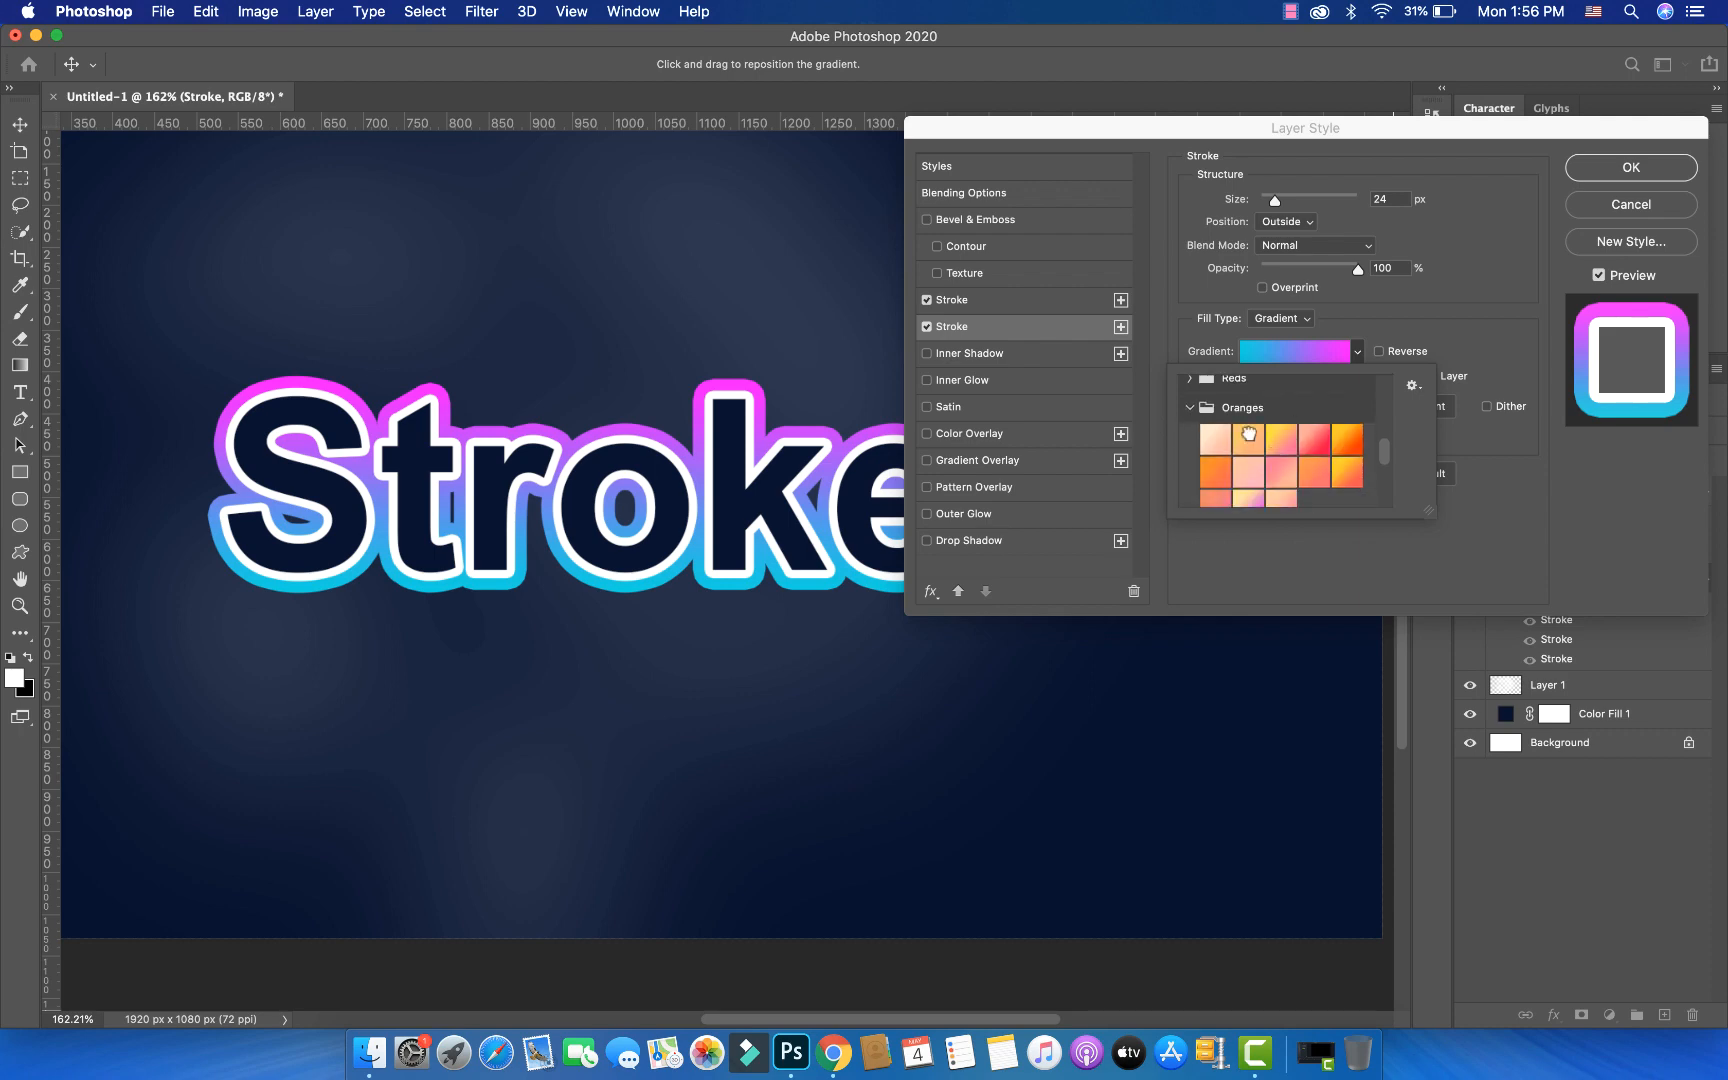
{"action": "left_click", "coordinate": [1248, 437]}
{"action": "left_click", "coordinate": [1344, 443]}
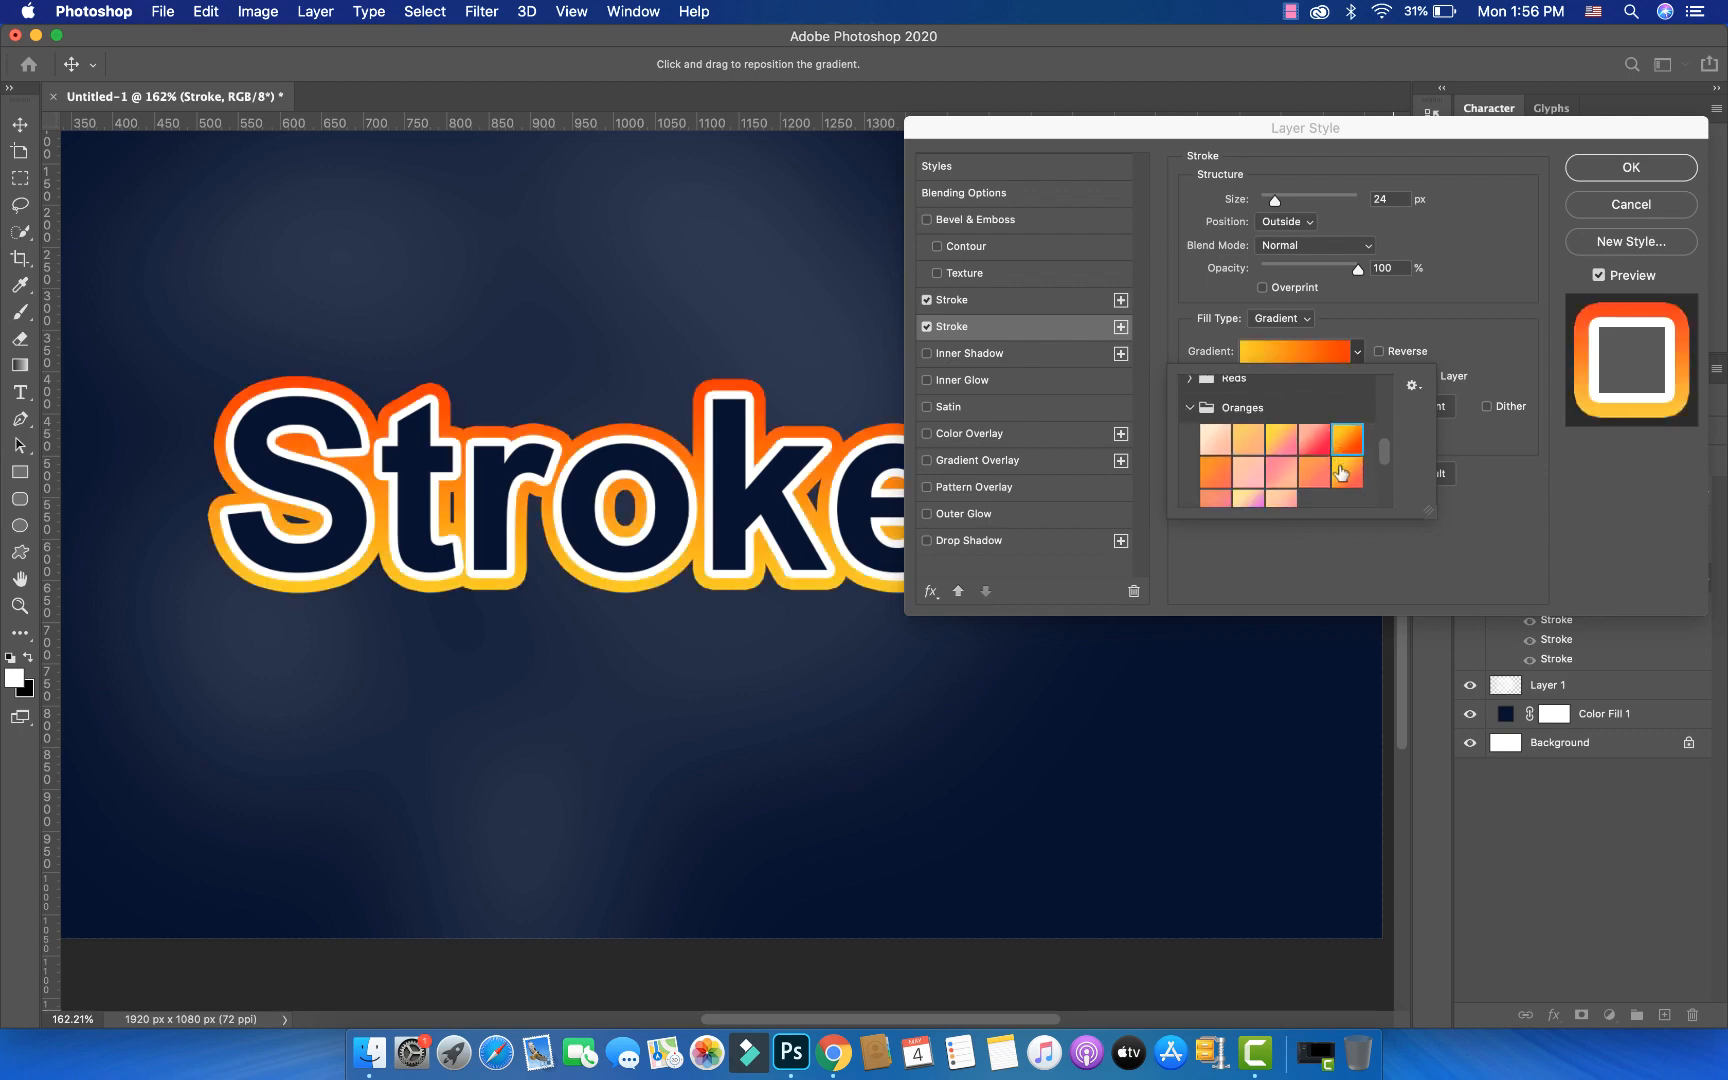
{"action": "left_click", "coordinate": [1338, 466]}
{"action": "left_click", "coordinate": [1510, 349]}
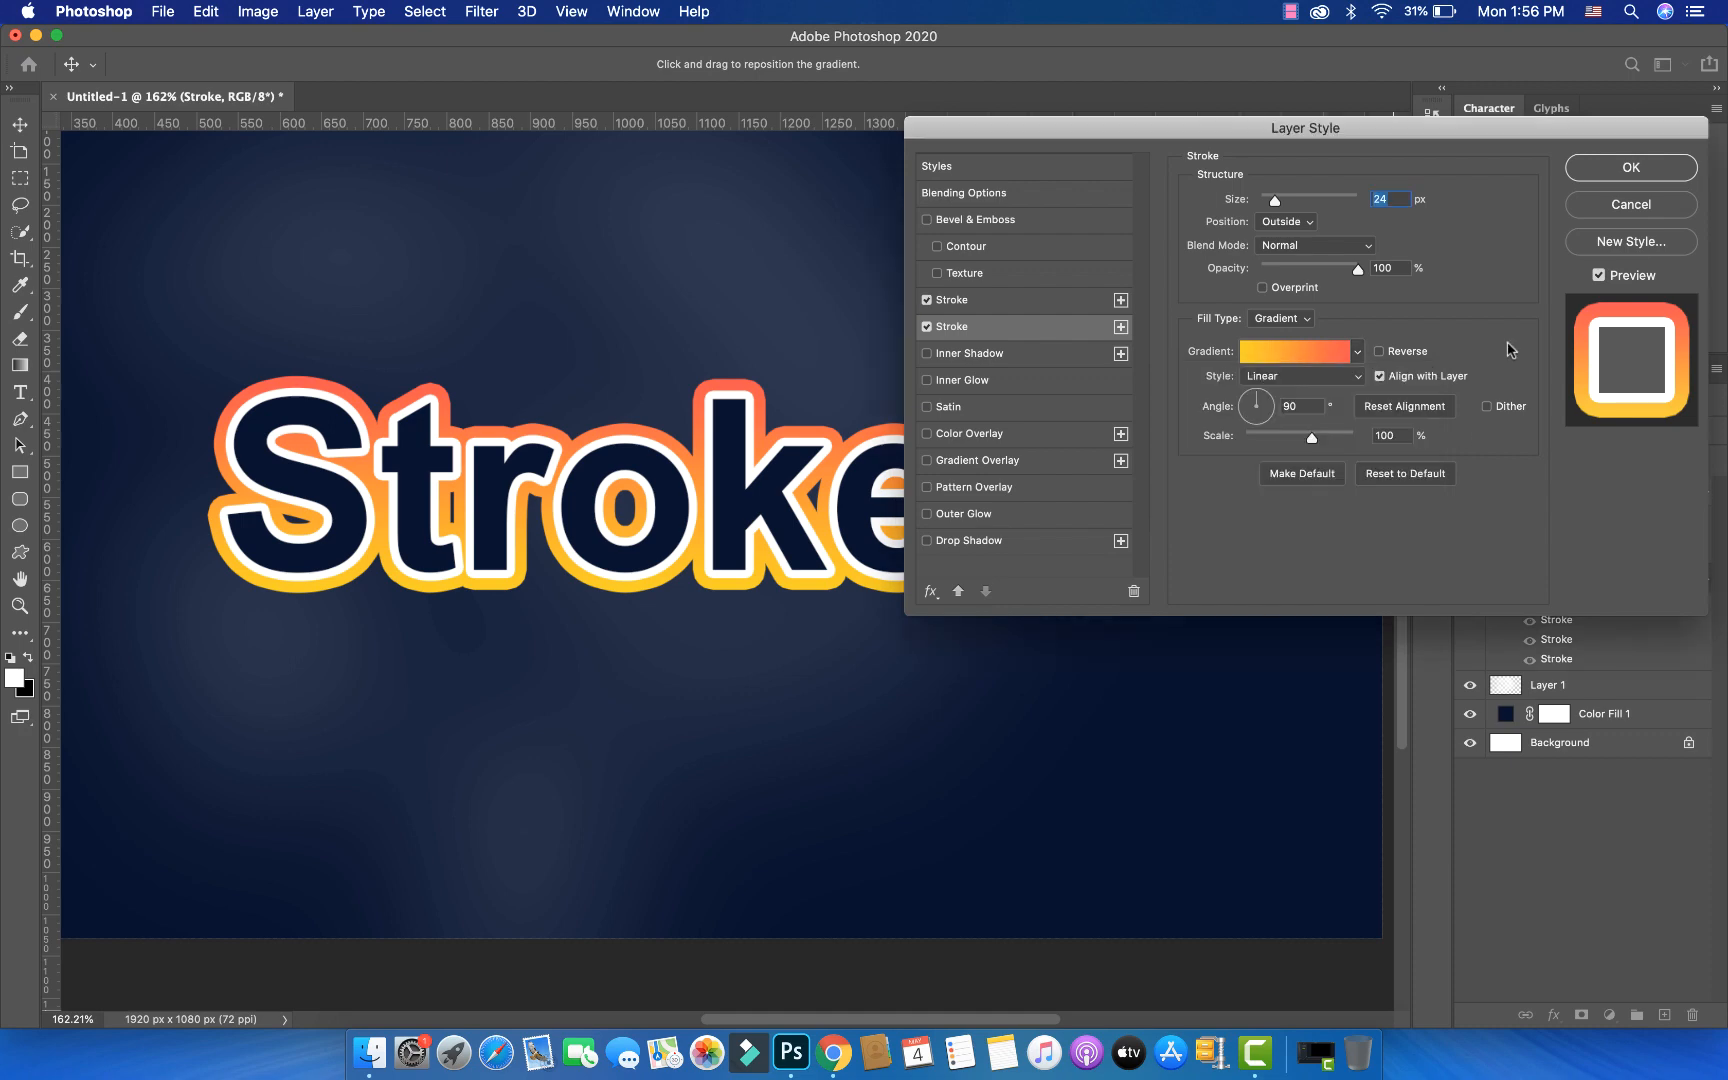
- Set the gradient stroke's size to 20 px and add a third stroke beneath it, selecting the new lowest stroke
{"action": "left_click_drag", "start_coordinate": [1274, 205], "coordinate": [1272, 205]}
{"action": "type", "text": "20"}
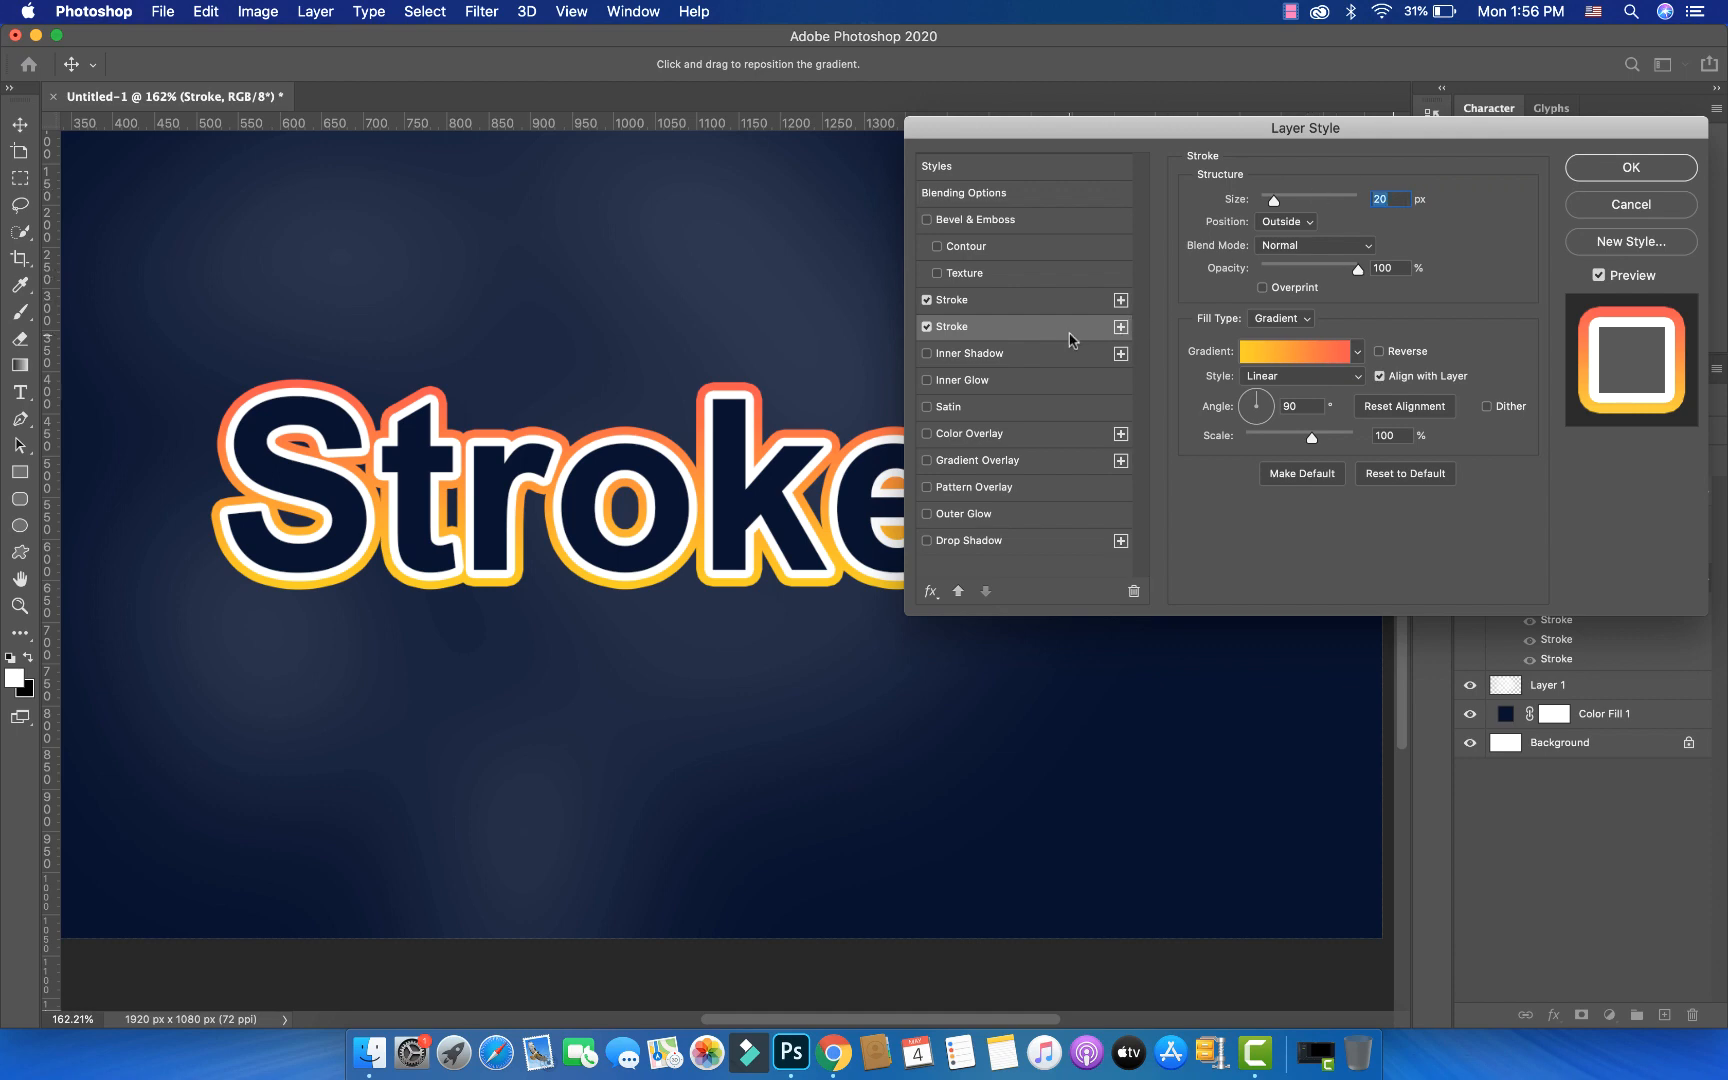
{"action": "left_click", "coordinate": [1120, 327]}
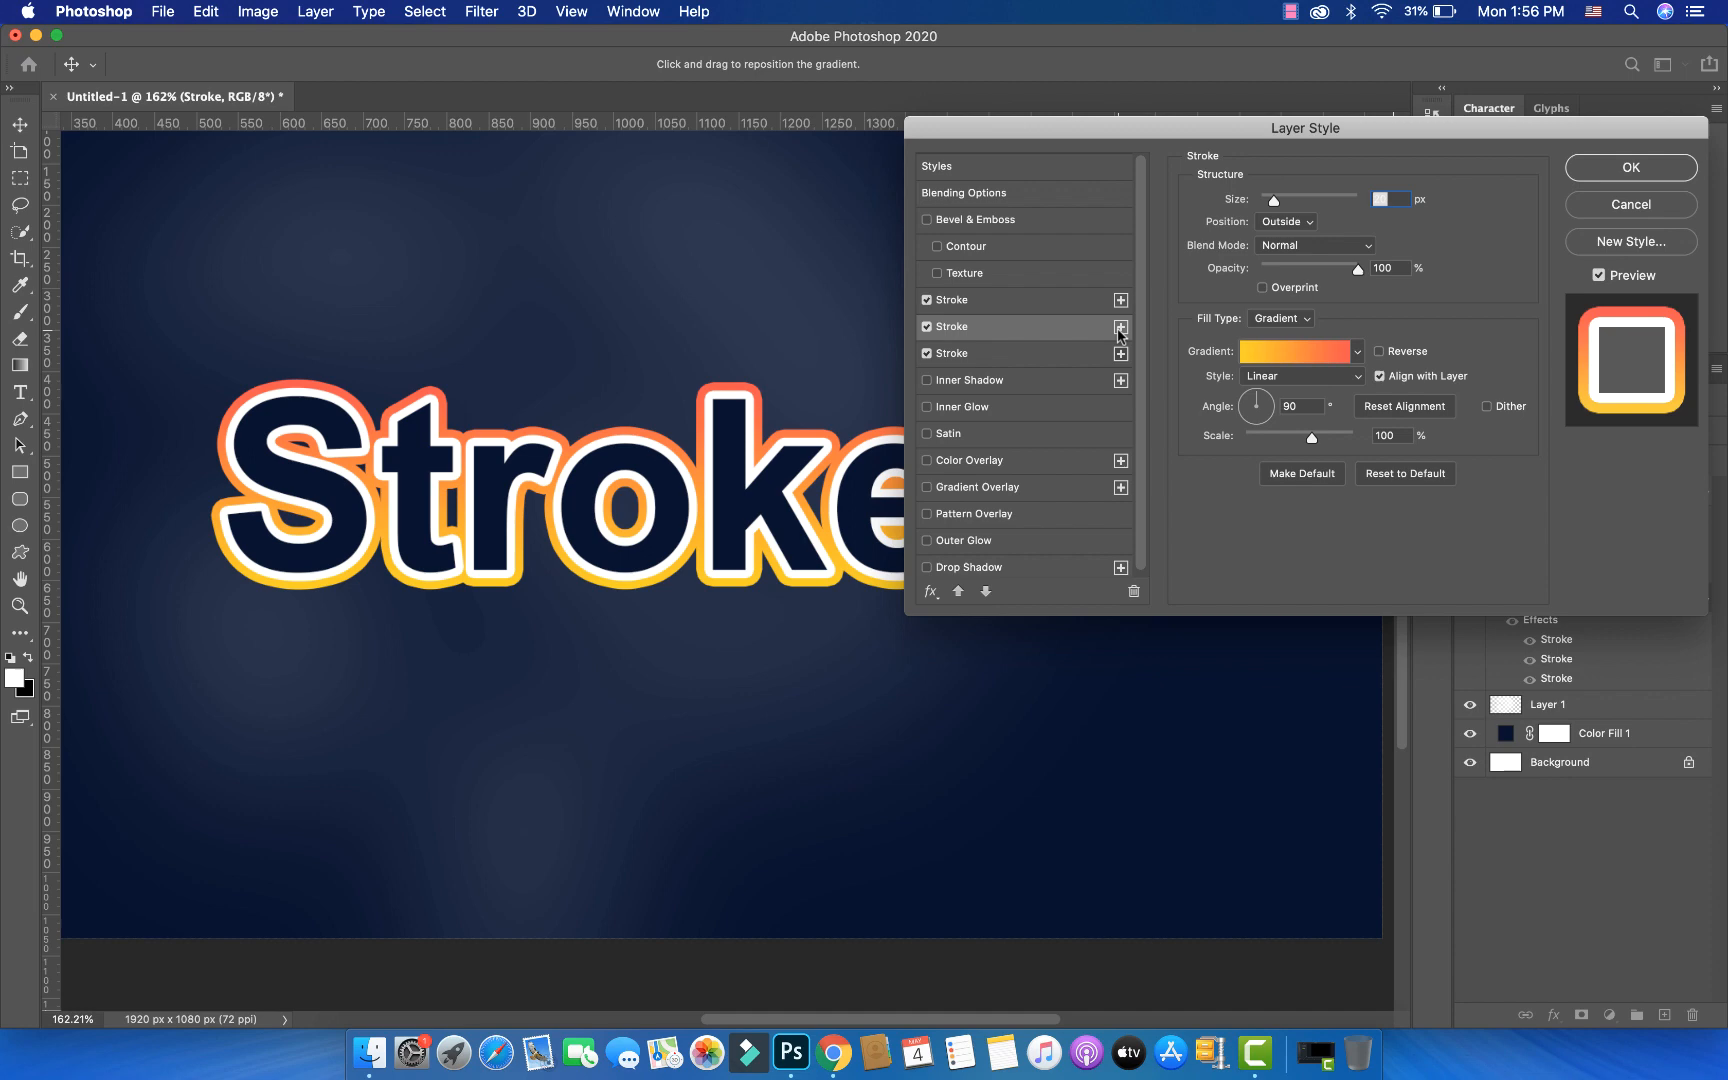
{"action": "left_click", "coordinate": [1025, 354]}
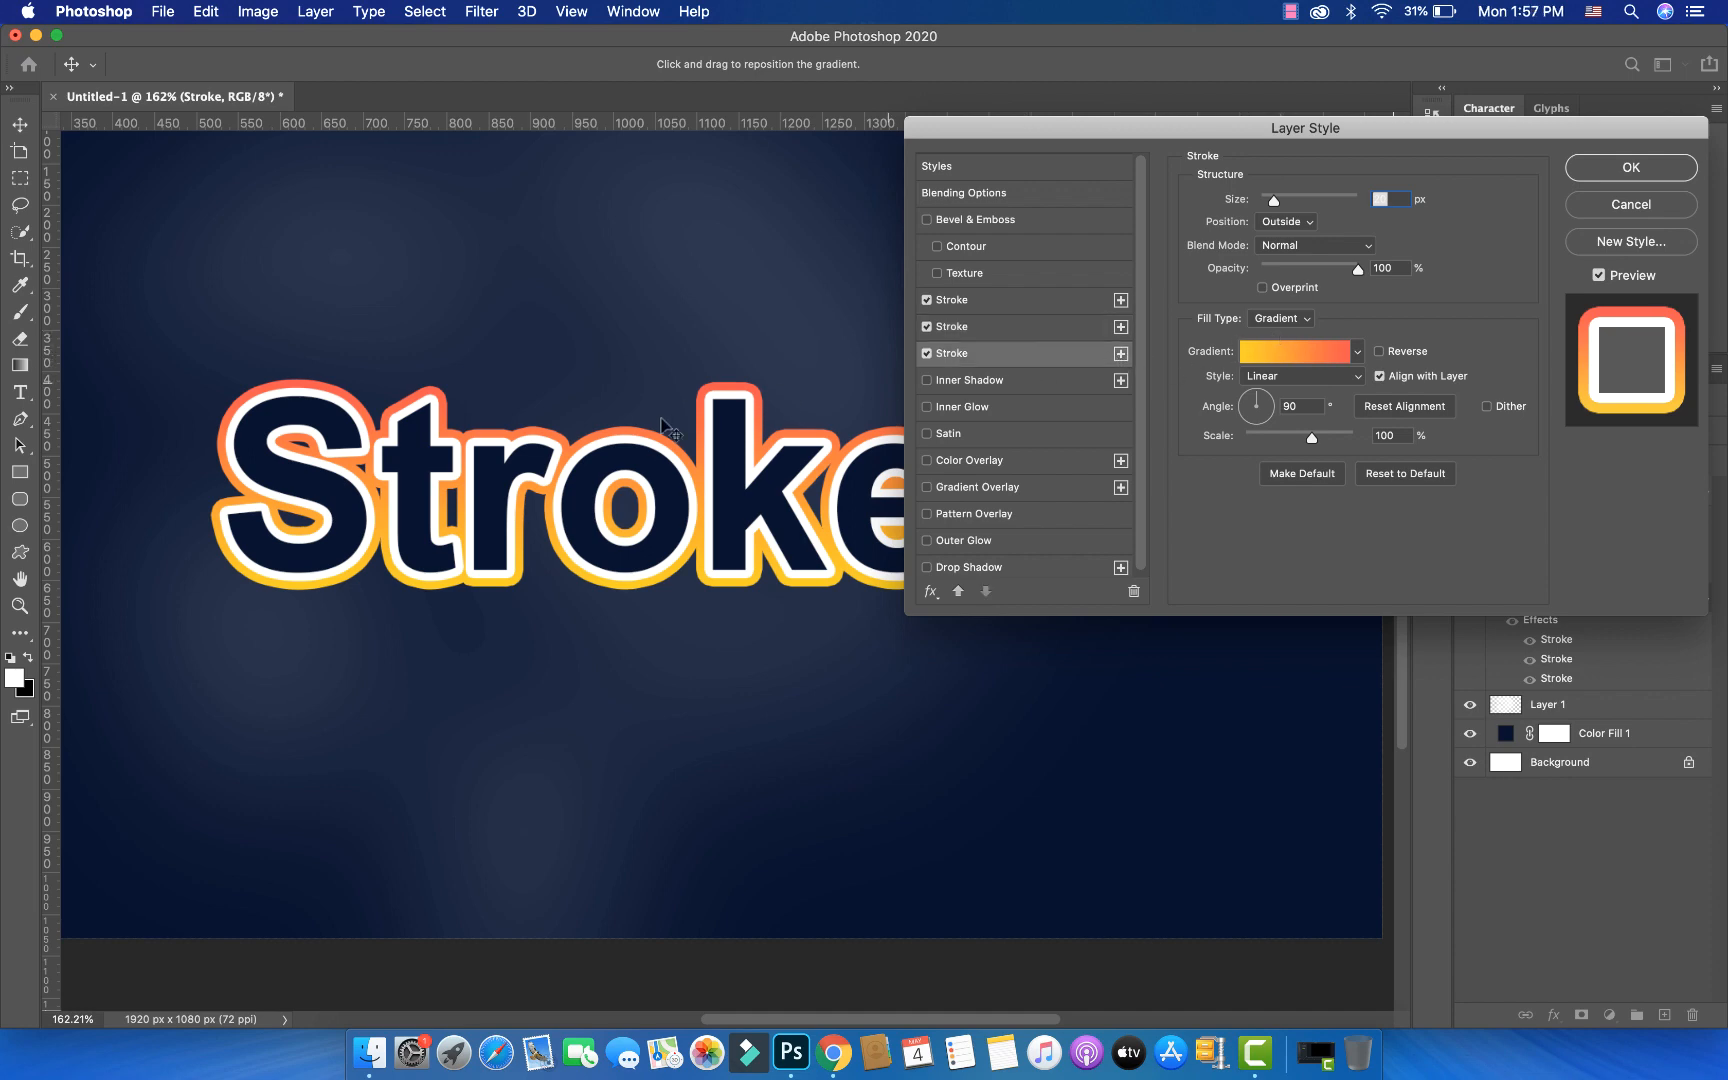
- Try a Pattern fill on the lowest stroke with the brown Grass pattern and a size of 40 px
{"action": "left_click", "coordinate": [1295, 323]}
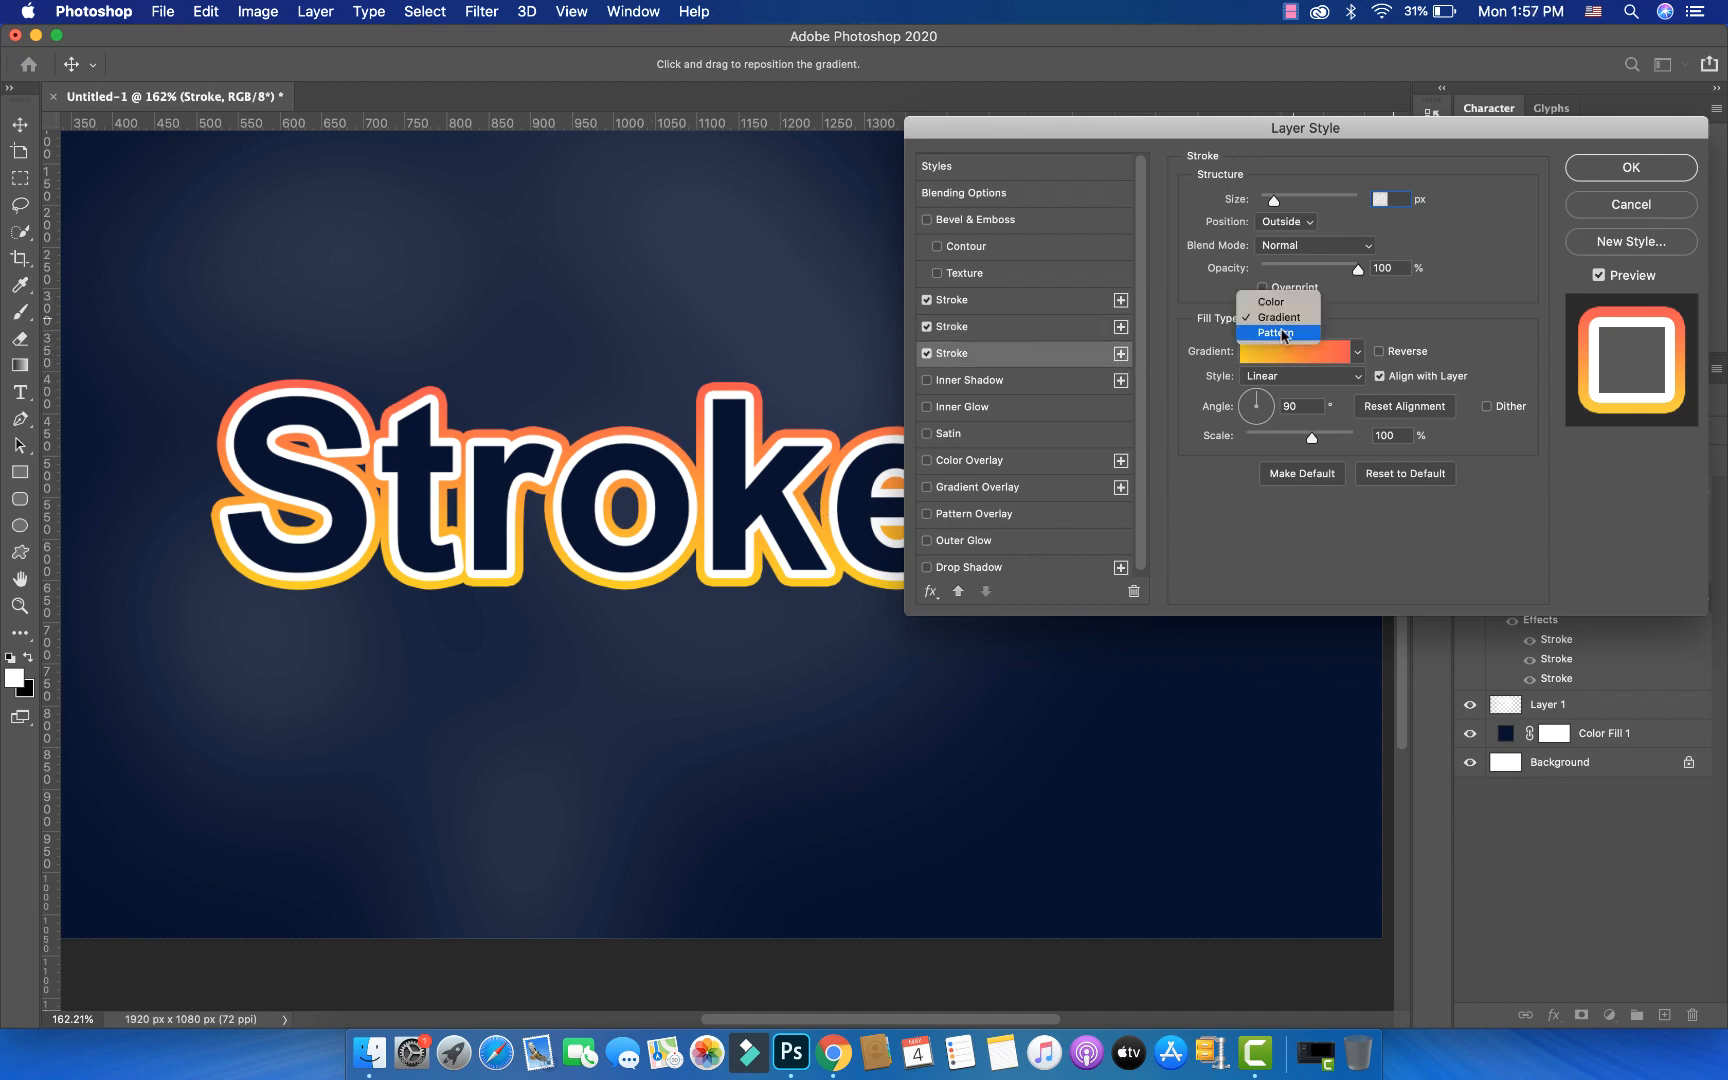
{"action": "left_click", "coordinate": [1282, 335]}
{"action": "left_click", "coordinate": [1302, 371]}
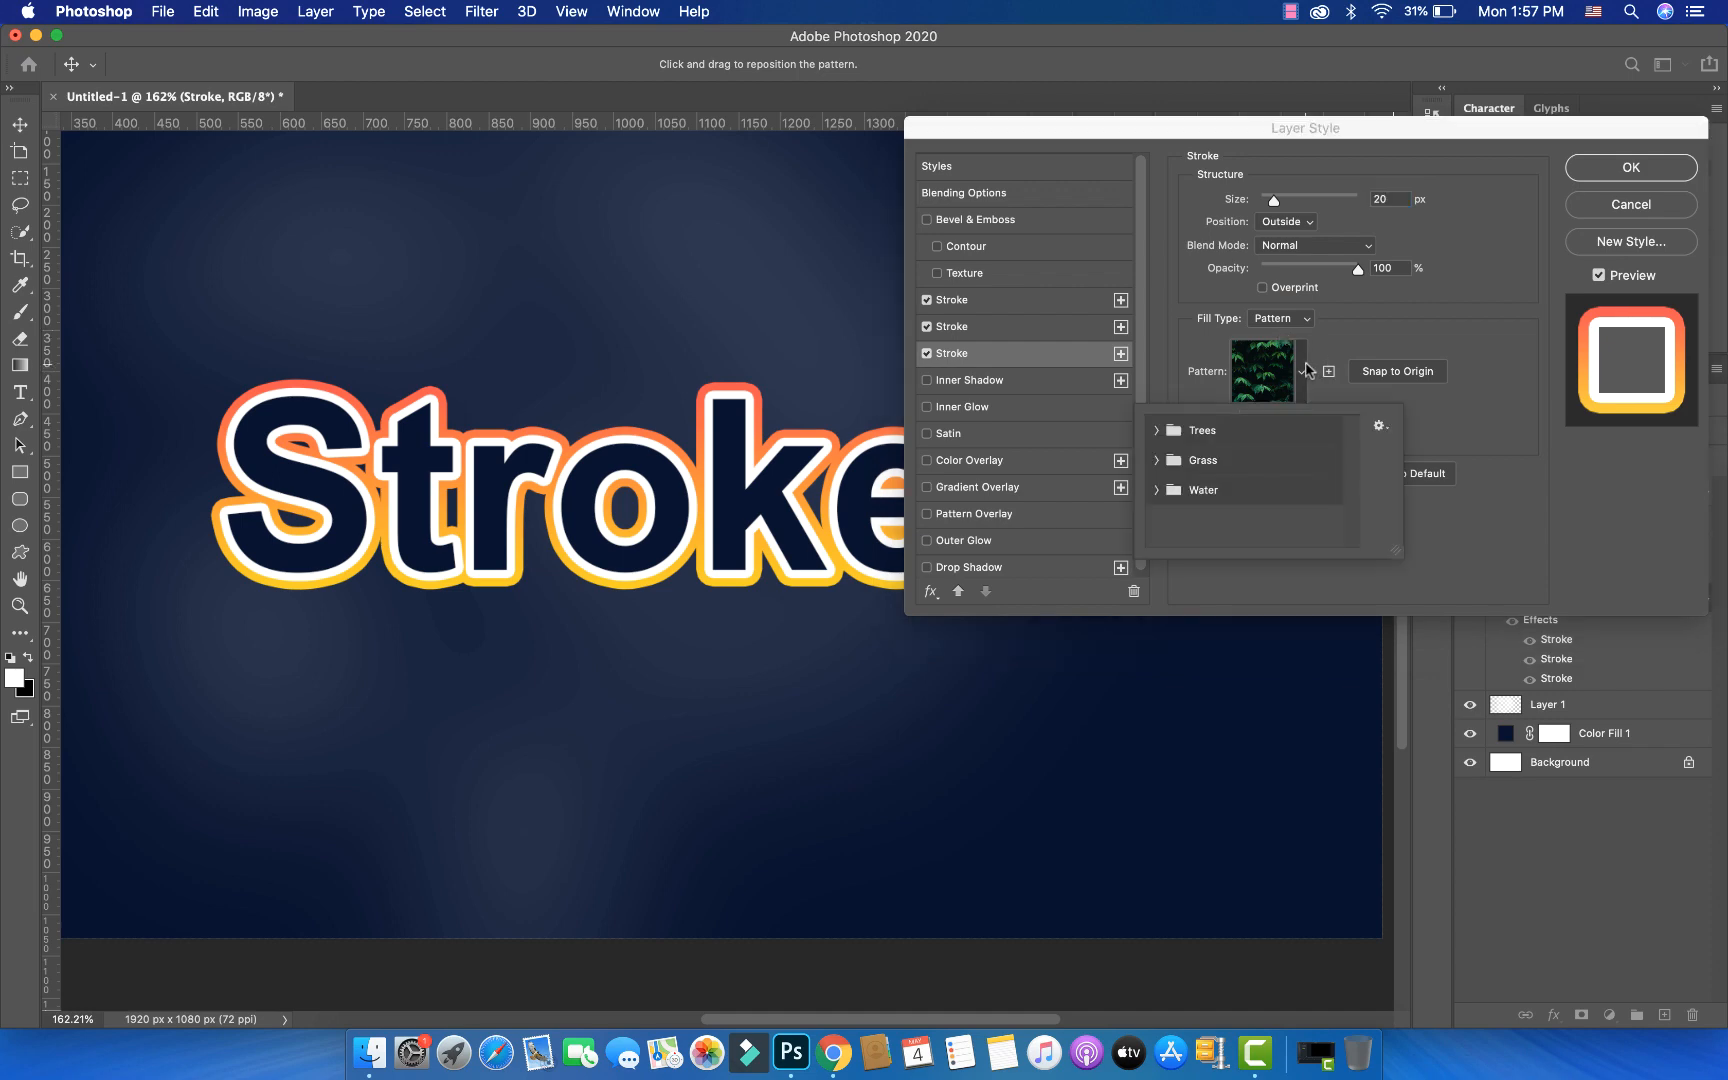
{"action": "left_click", "coordinate": [1158, 461]}
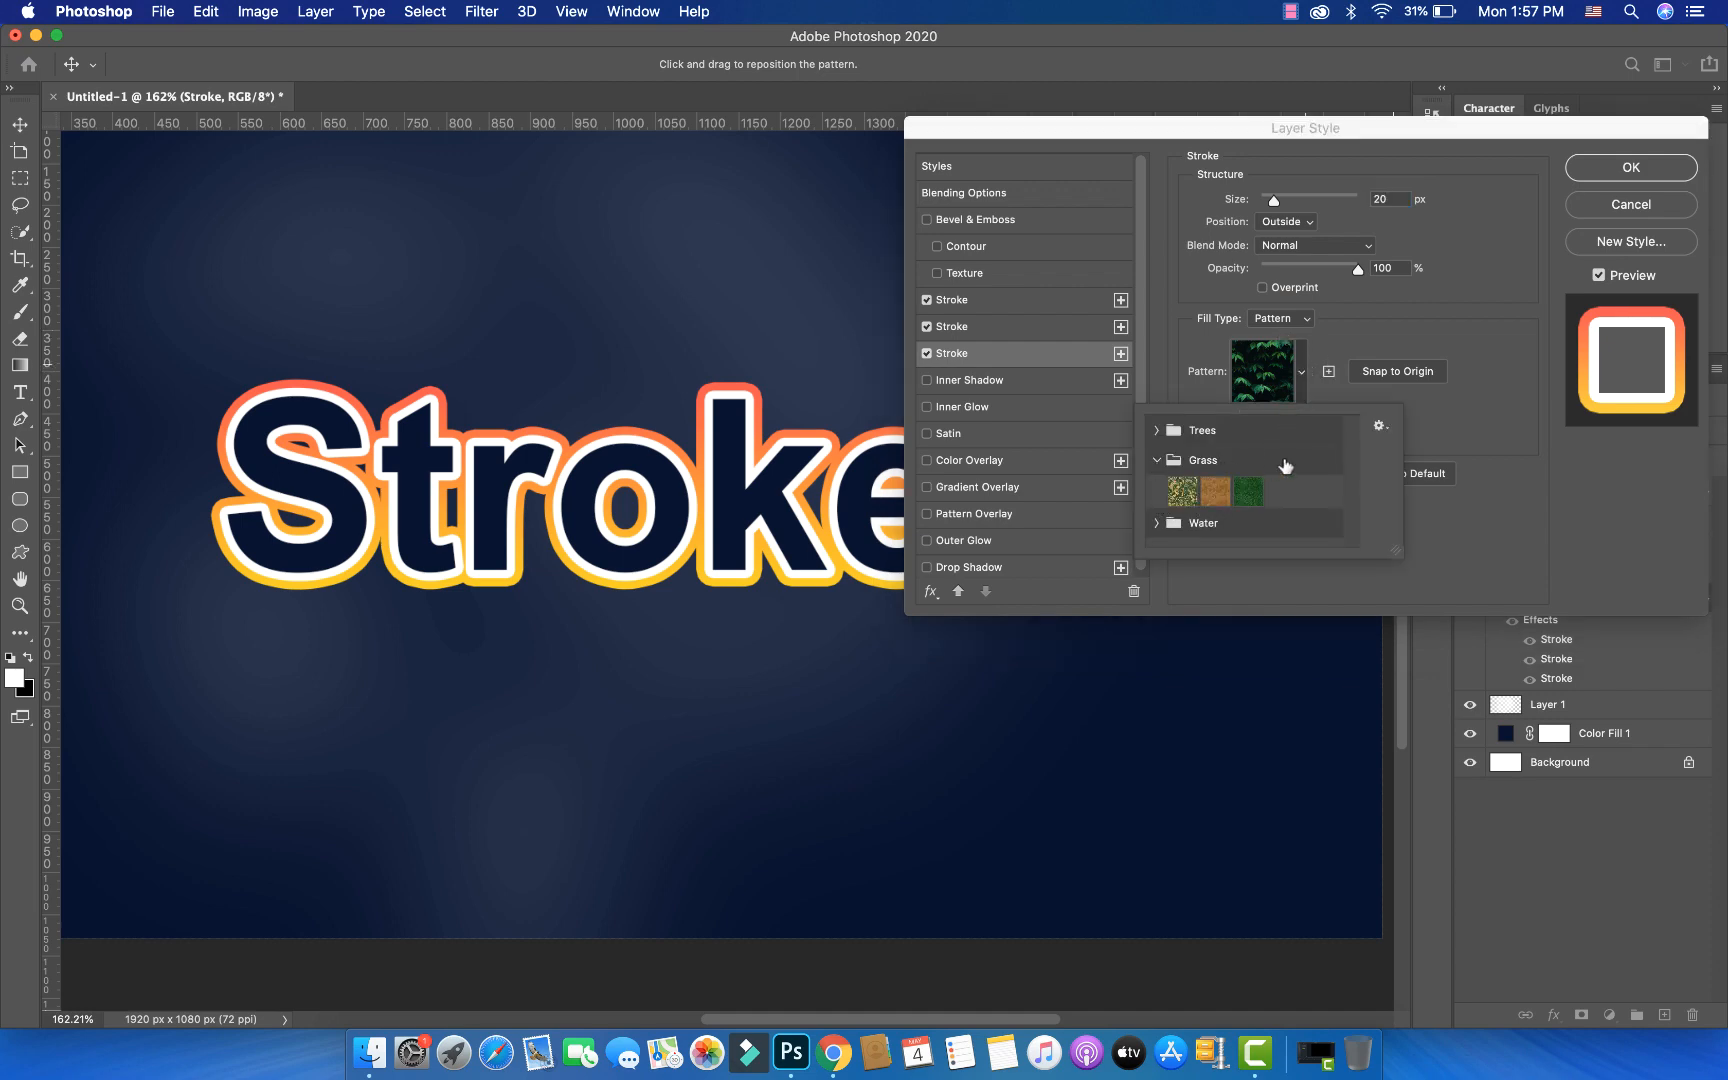
{"action": "left_click", "coordinate": [1185, 488]}
{"action": "left_click", "coordinate": [1213, 490]}
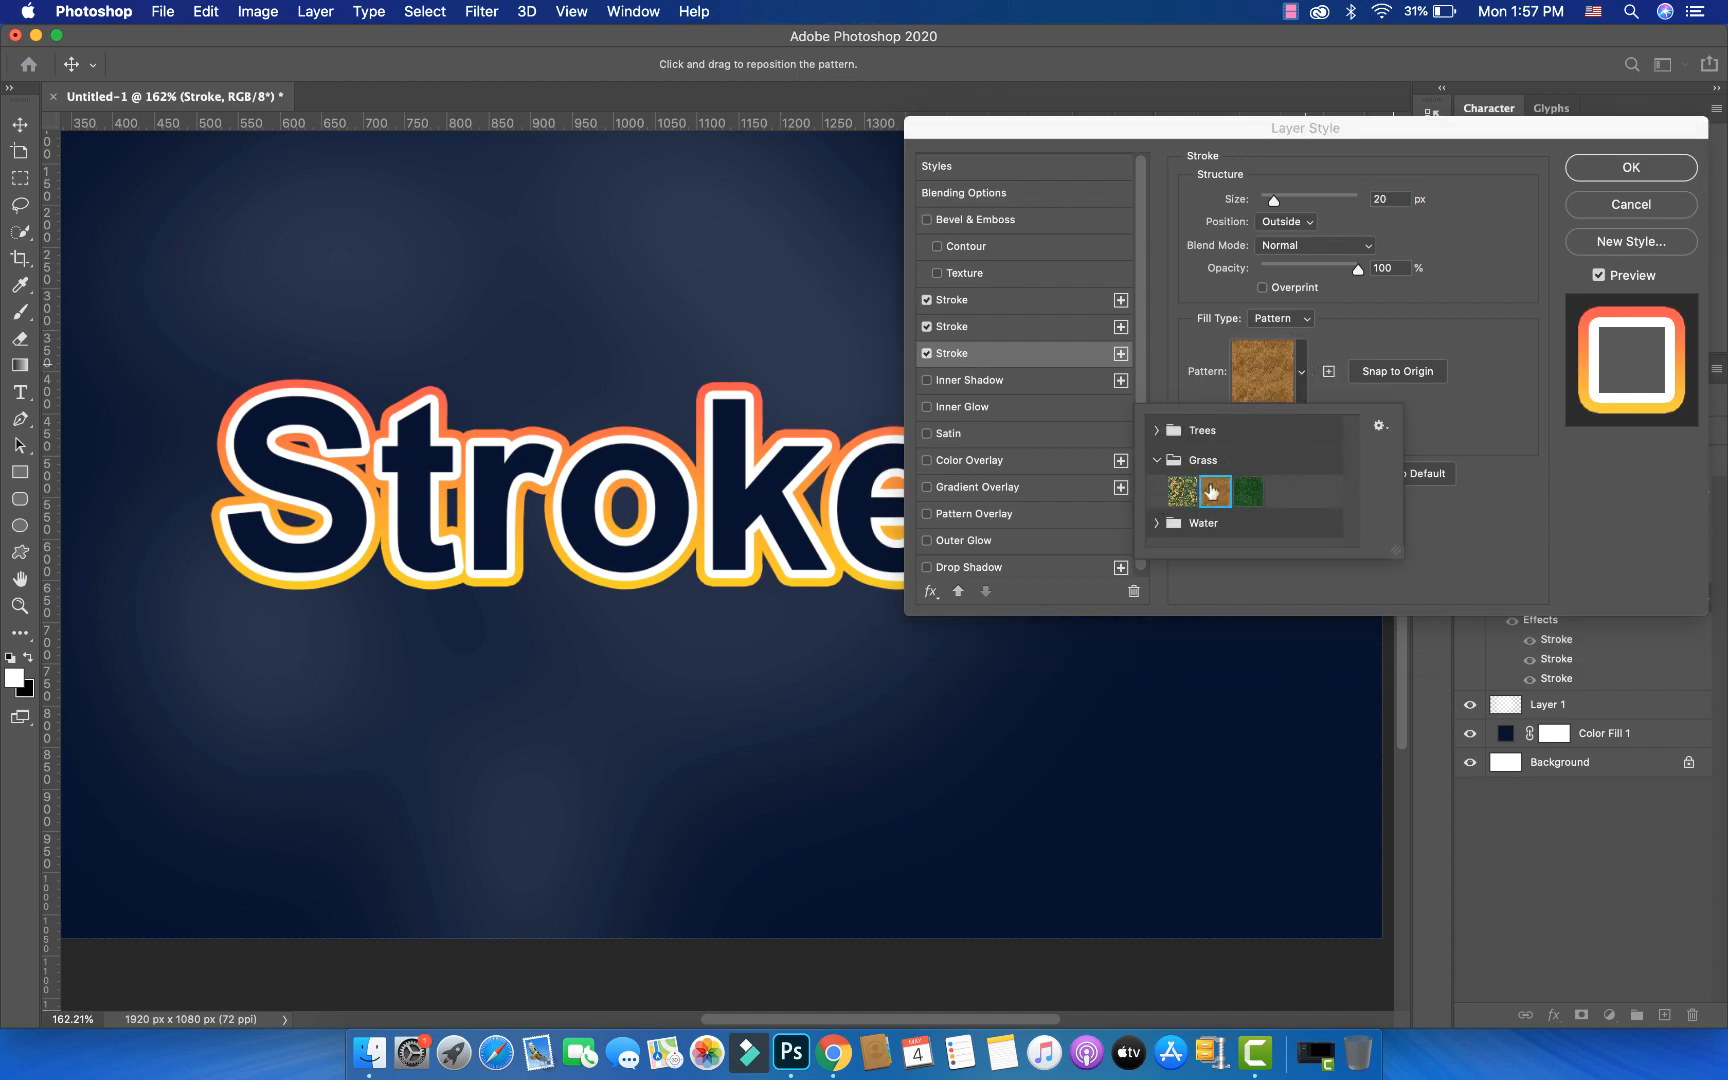
{"action": "left_click", "coordinate": [1381, 328]}
{"action": "left_click_drag", "start_coordinate": [1274, 200], "coordinate": [1280, 200]}
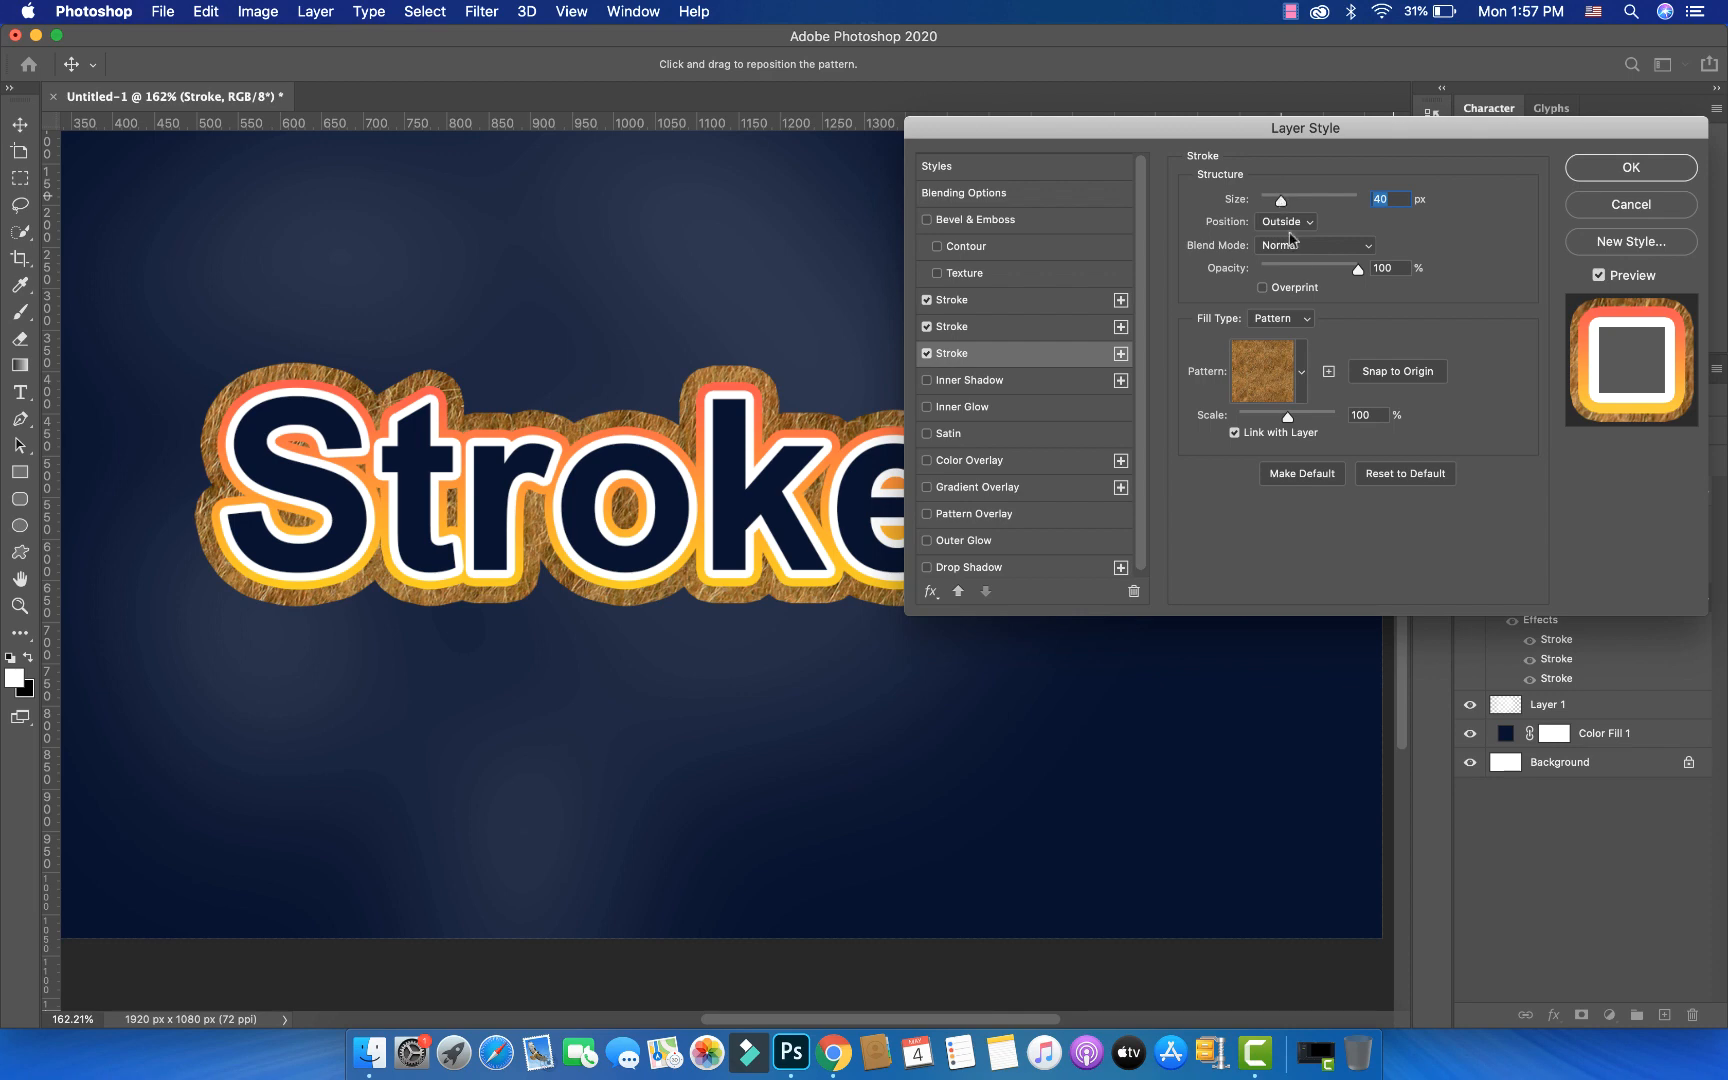
- Try the patterns of the Trees group on the lowest stroke, finishing with the fourth one
{"action": "left_click", "coordinate": [1300, 388]}
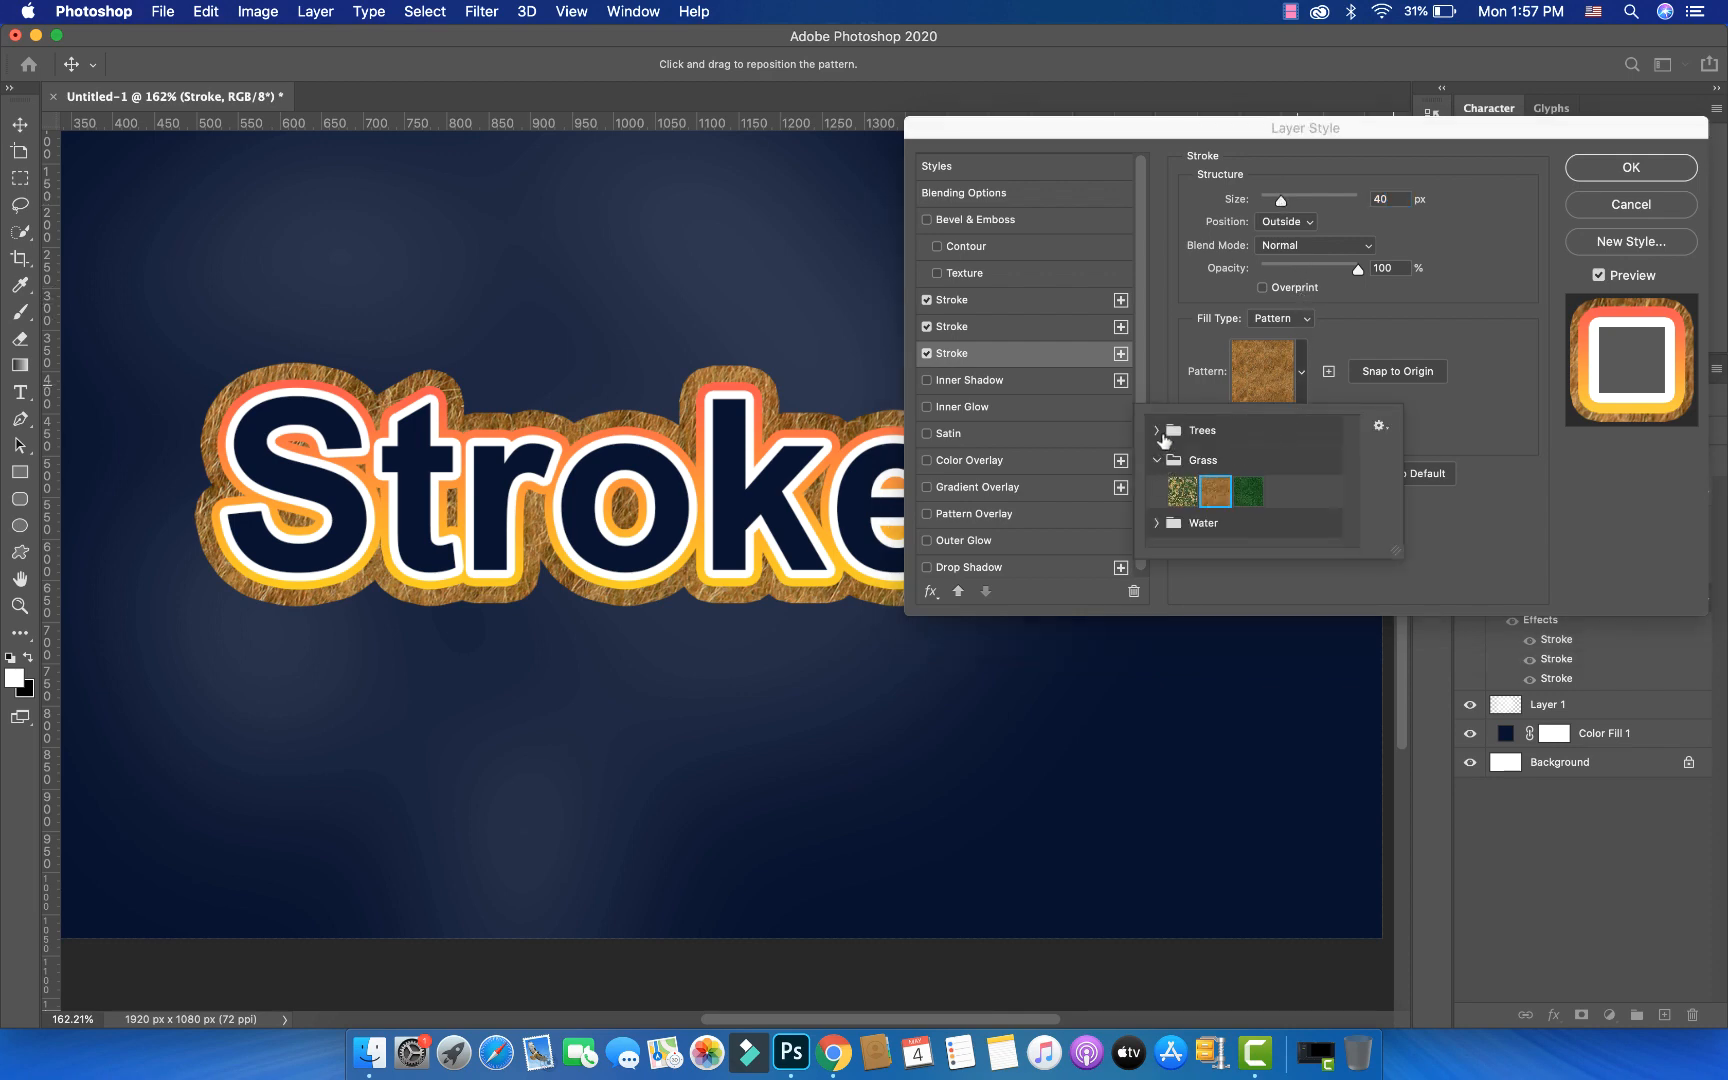
{"action": "left_click", "coordinate": [1180, 460]}
{"action": "left_click", "coordinate": [1210, 460]}
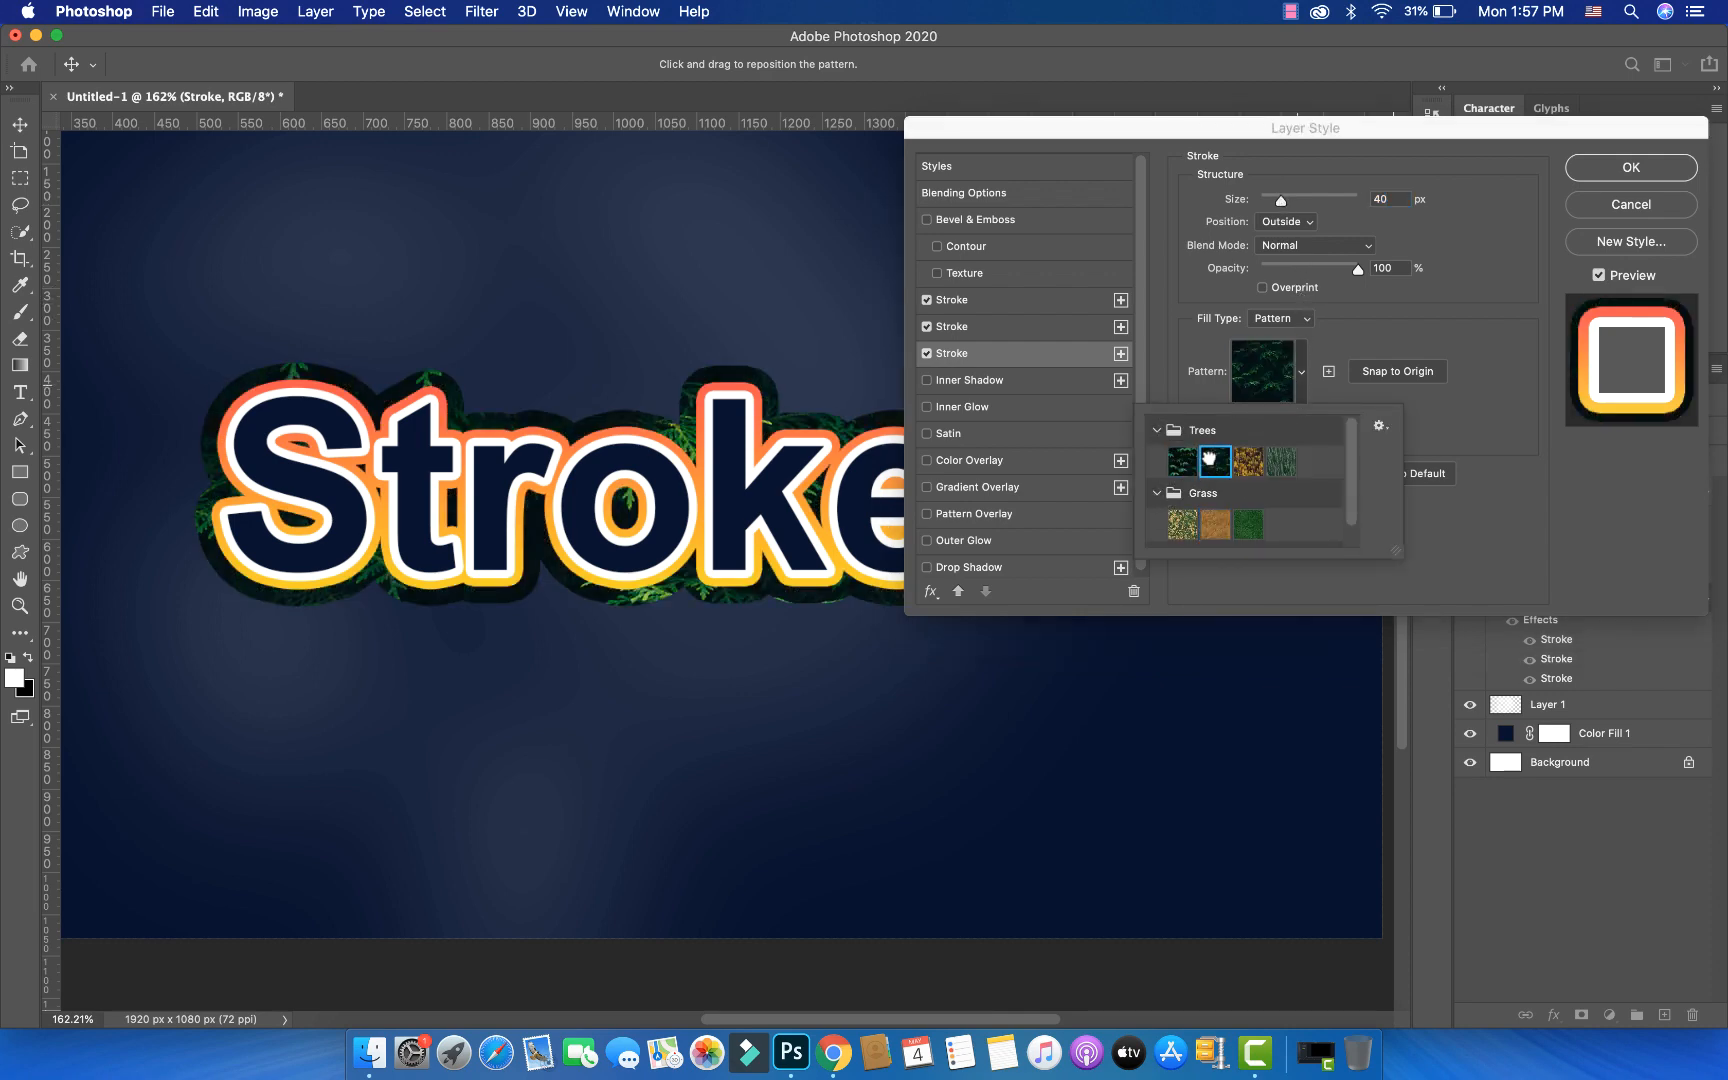
{"action": "left_click", "coordinate": [1248, 462]}
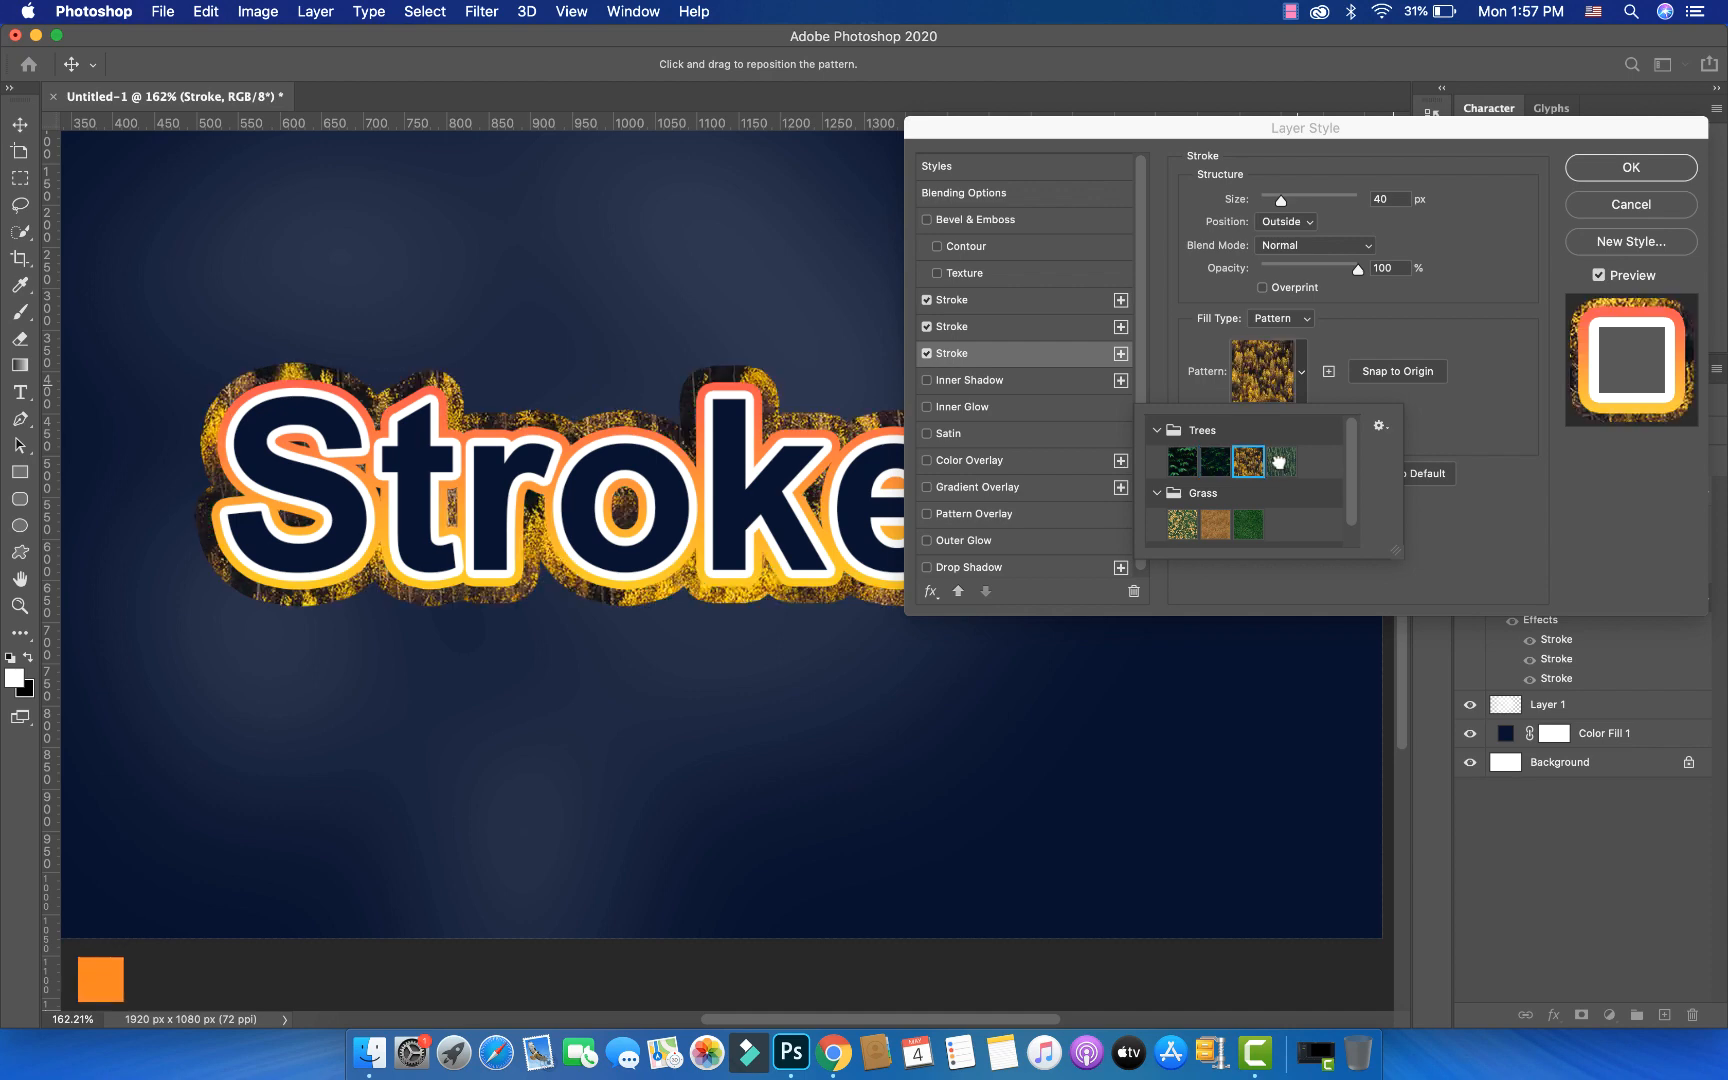
{"action": "left_click", "coordinate": [1280, 463]}
- Try the patterns of the Water group on the lowest stroke, finishing with the third one and keeping the Pattern fill type
{"action": "scroll", "coordinate": [1270, 517], "scroll_direction": "down", "scroll_amount": 1}
{"action": "left_click", "coordinate": [1157, 532]}
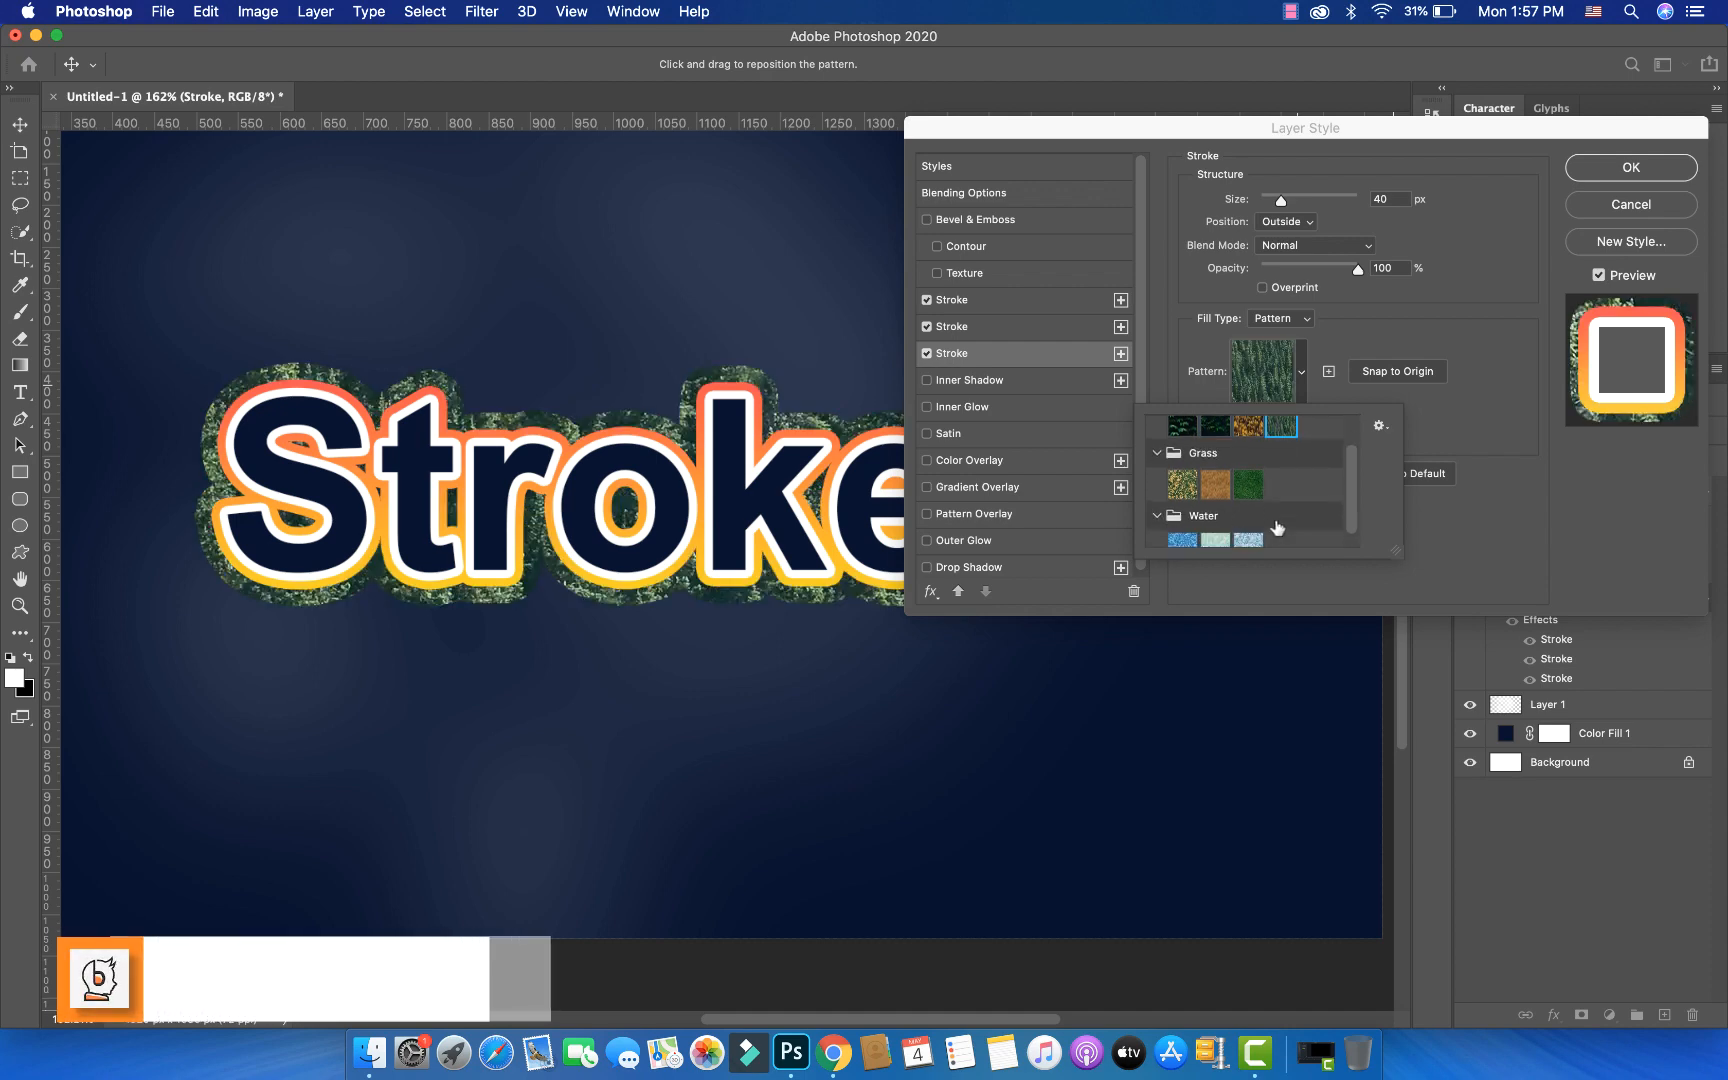
{"action": "left_click", "coordinate": [1182, 531]}
{"action": "left_click", "coordinate": [1216, 531]}
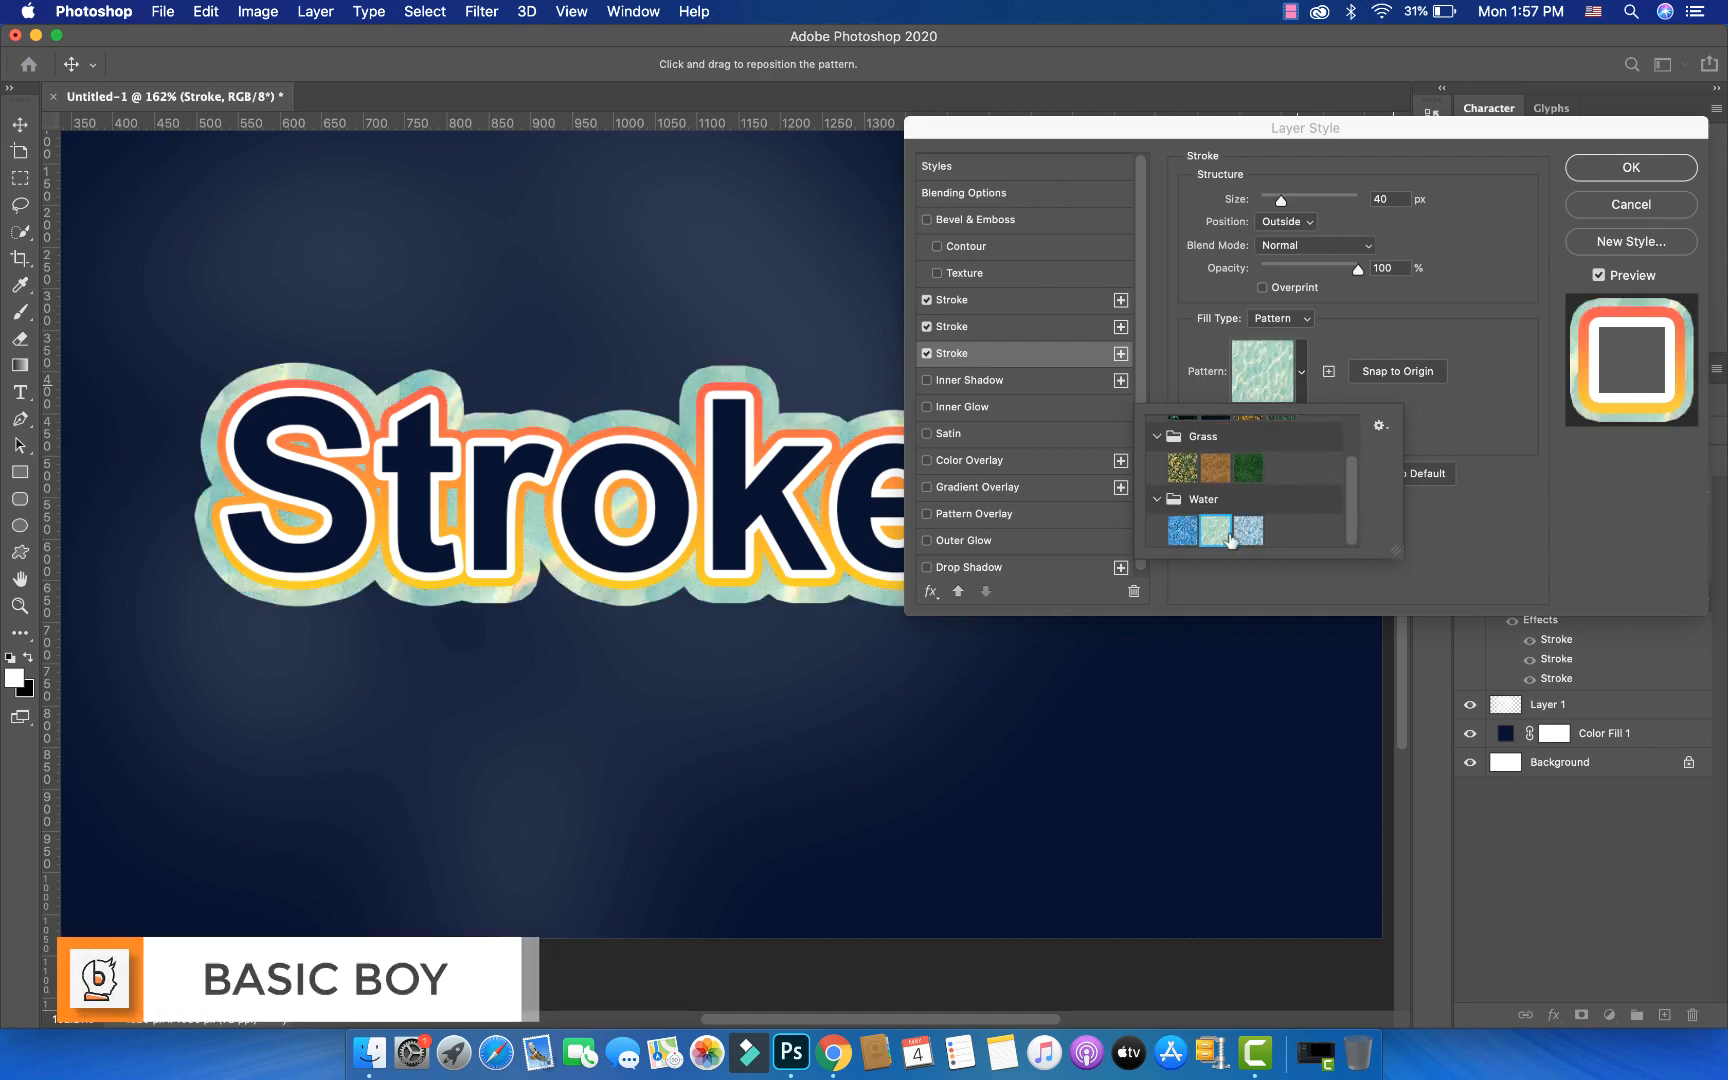
{"action": "left_click", "coordinate": [1250, 534]}
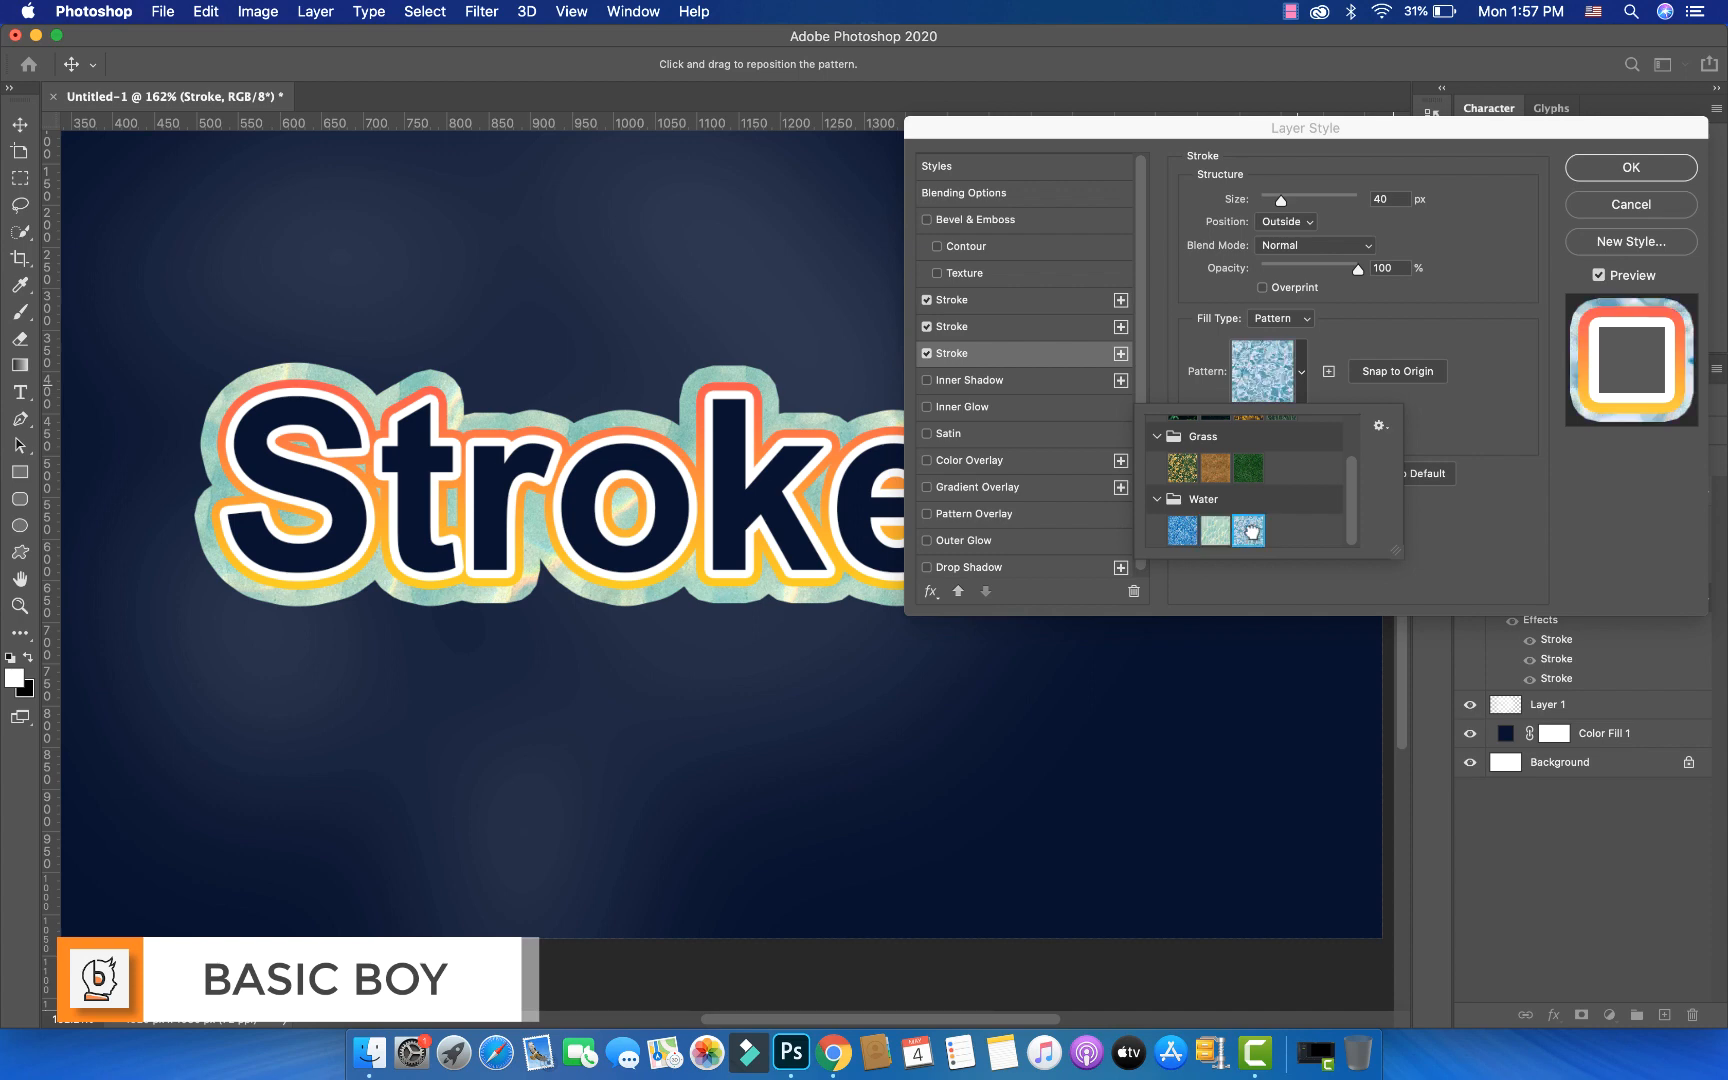
{"action": "left_click", "coordinate": [1454, 310]}
{"action": "left_click", "coordinate": [1275, 319]}
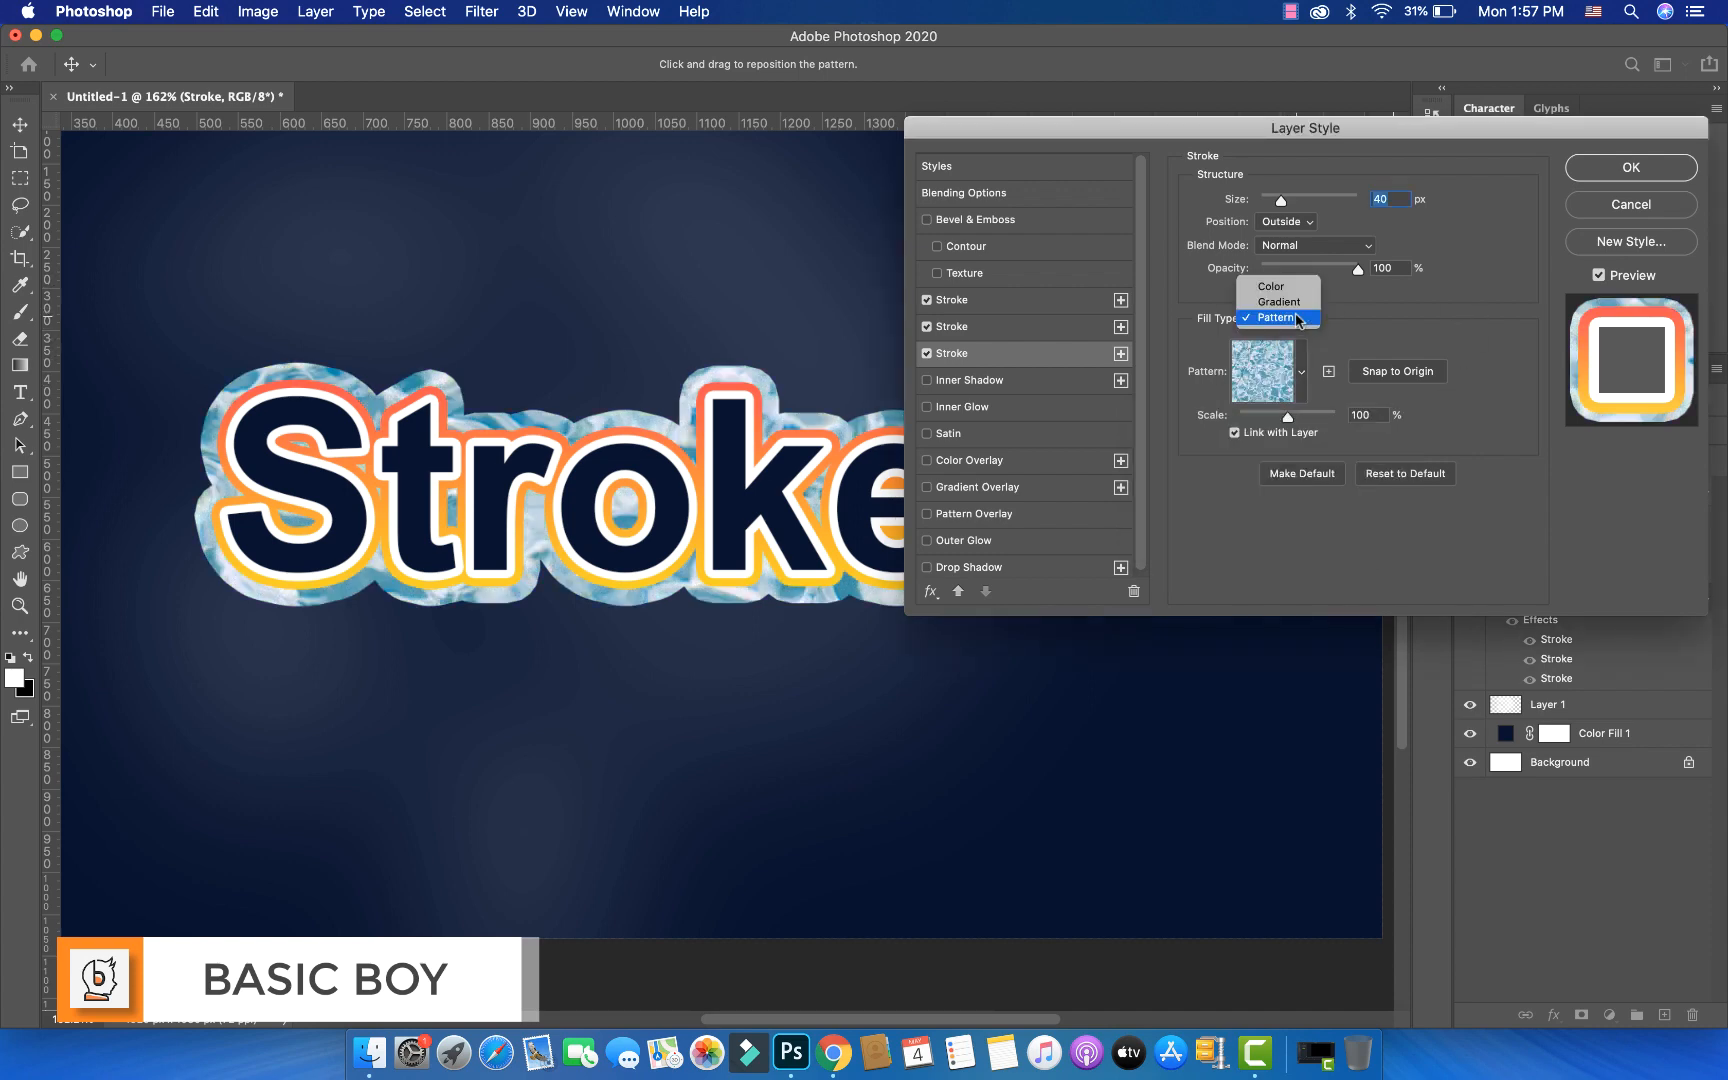
{"action": "left_click", "coordinate": [1296, 318]}
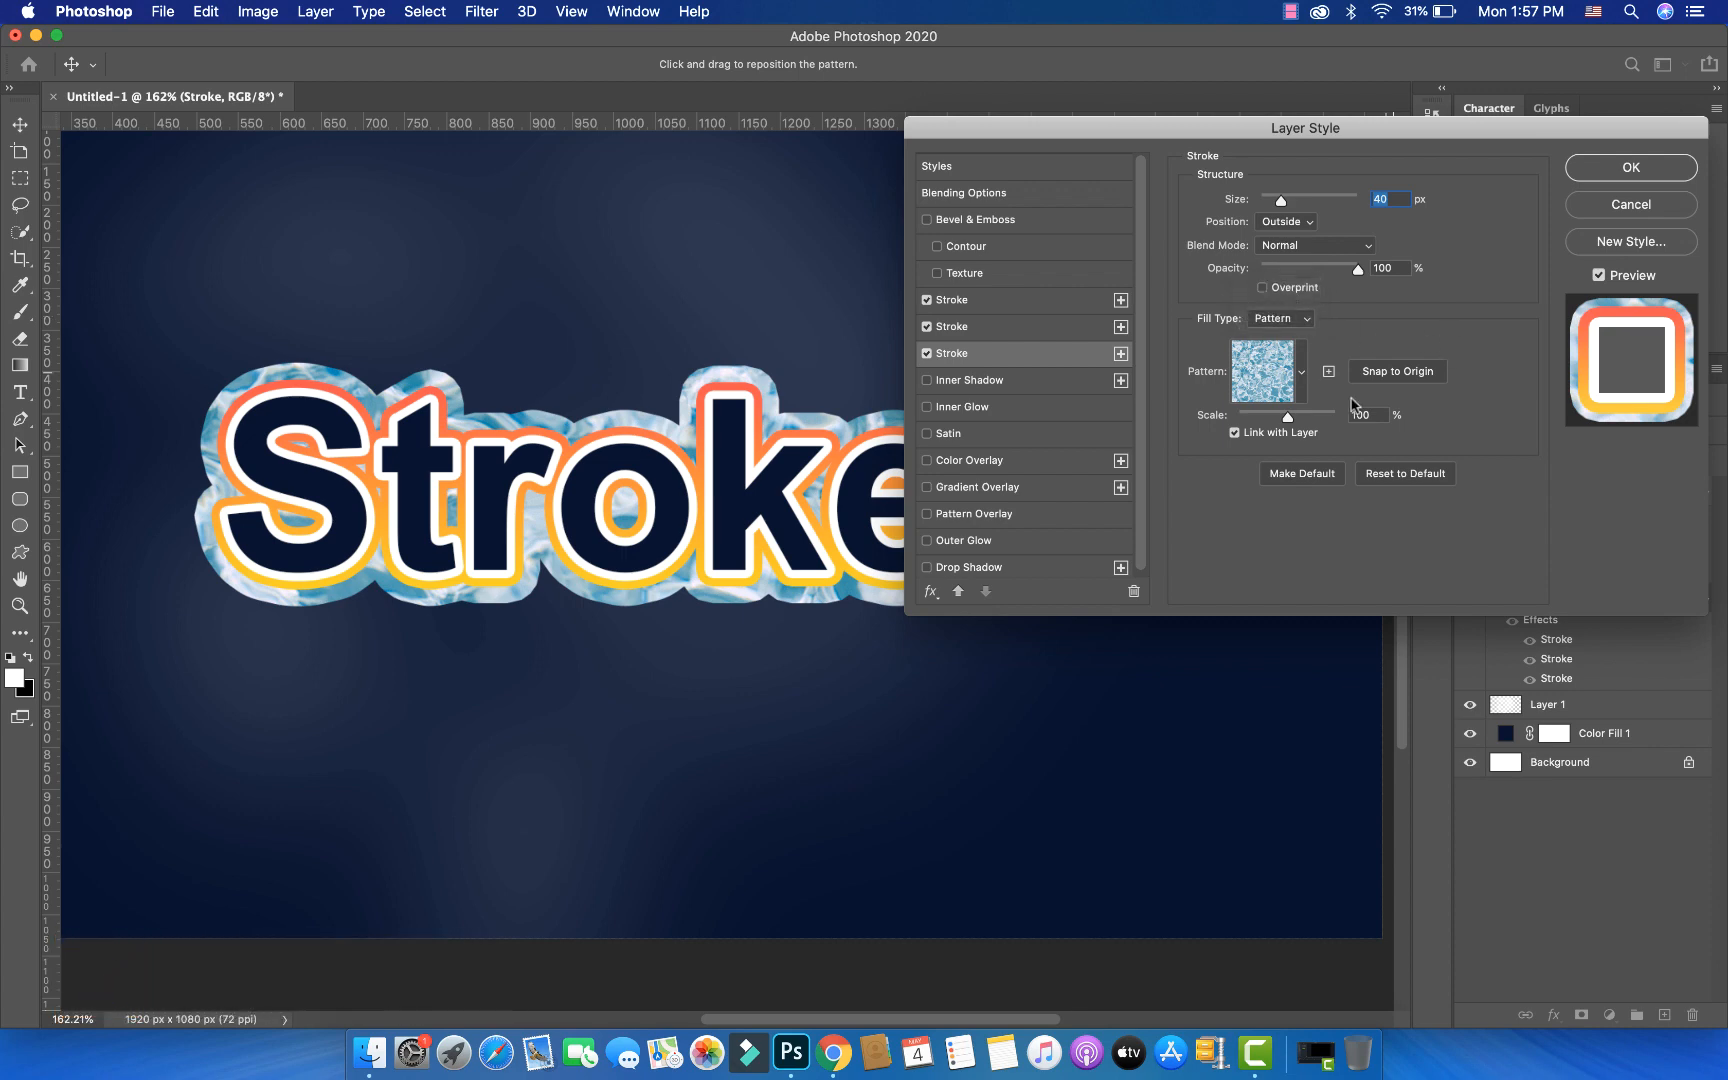
- Change the lowest stroke's fill type to Gradient and apply the cyan-to-magenta preset from the Purples group
{"action": "left_click", "coordinate": [1288, 319]}
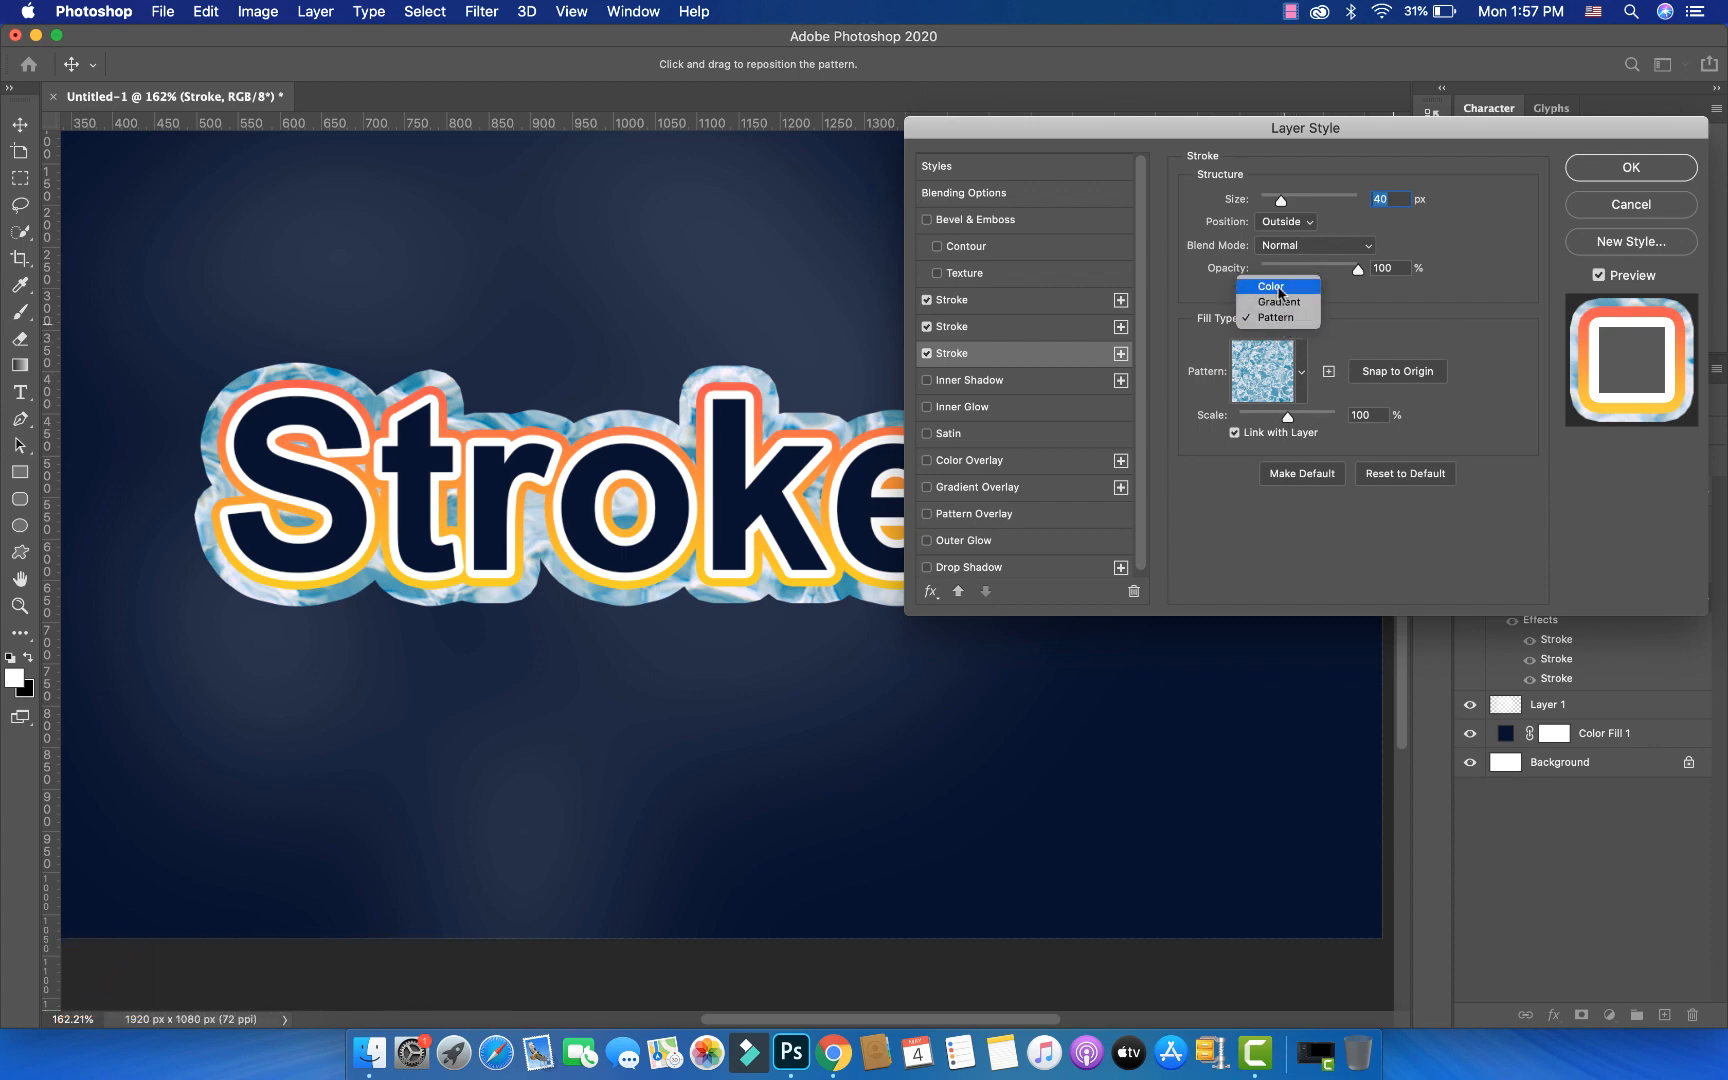
{"action": "left_click", "coordinate": [1288, 302]}
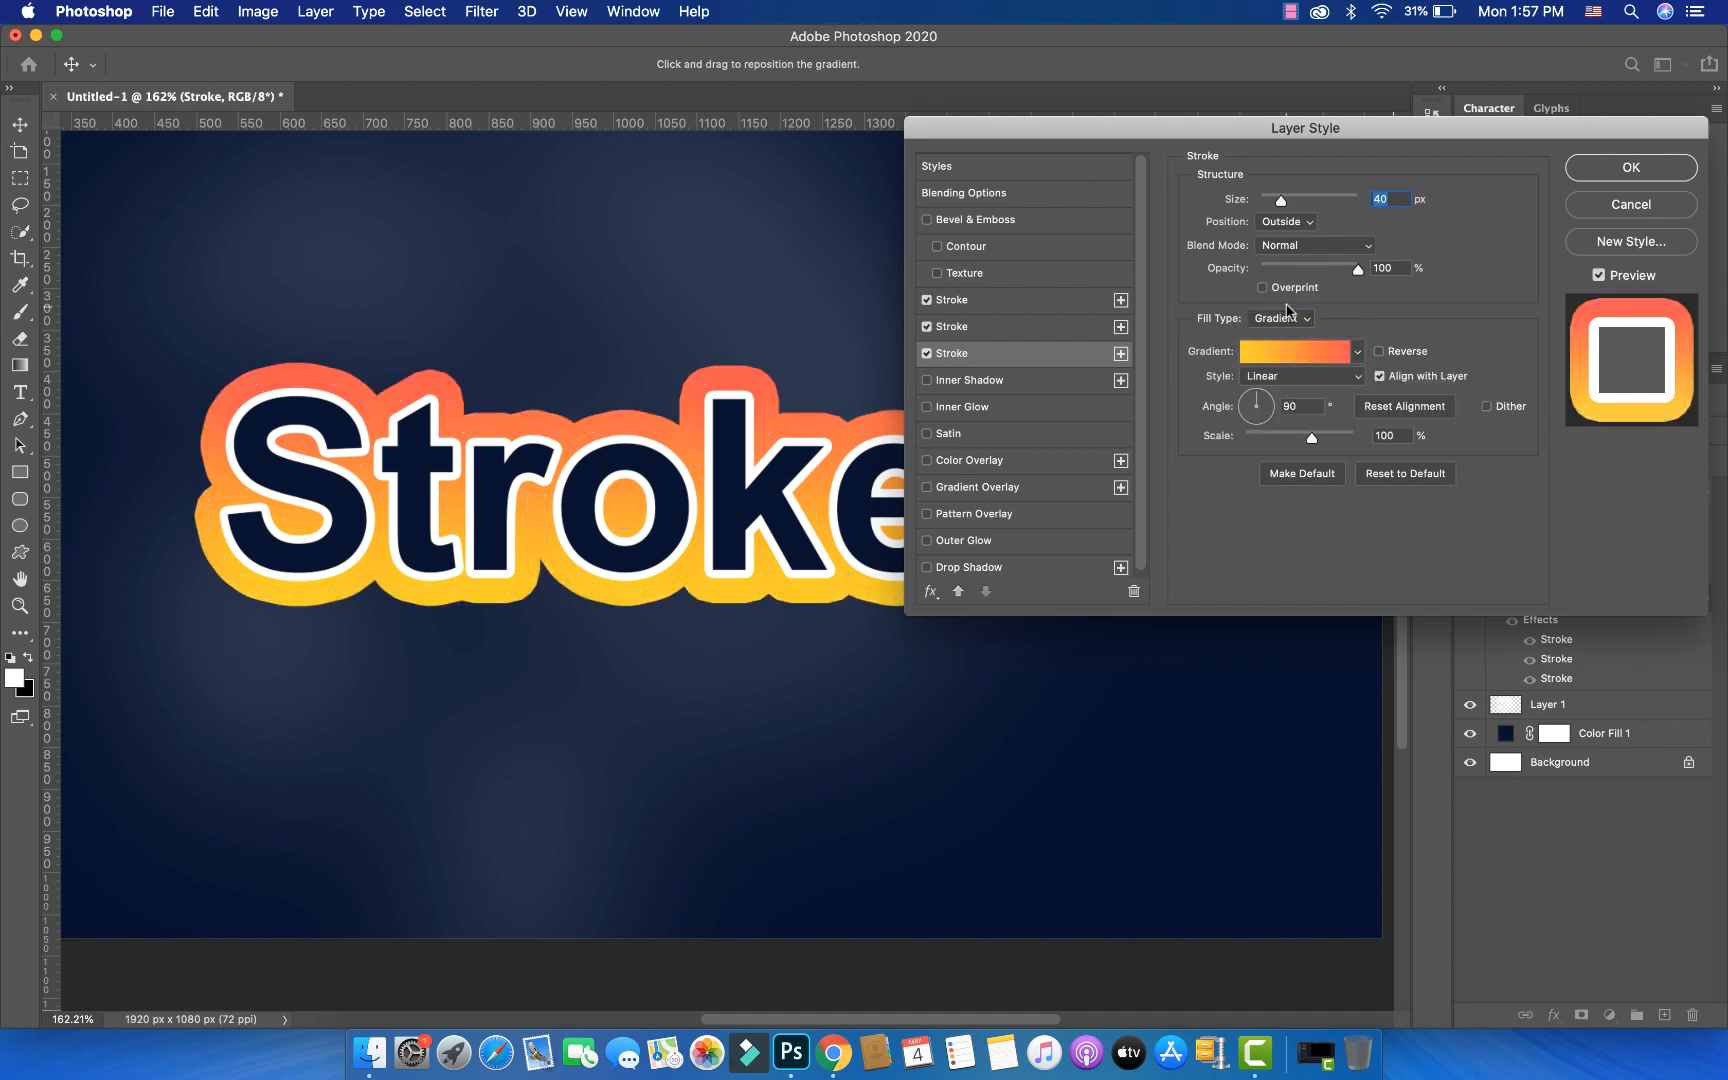
{"action": "left_click", "coordinate": [1357, 352]}
{"action": "left_click", "coordinate": [1190, 408]}
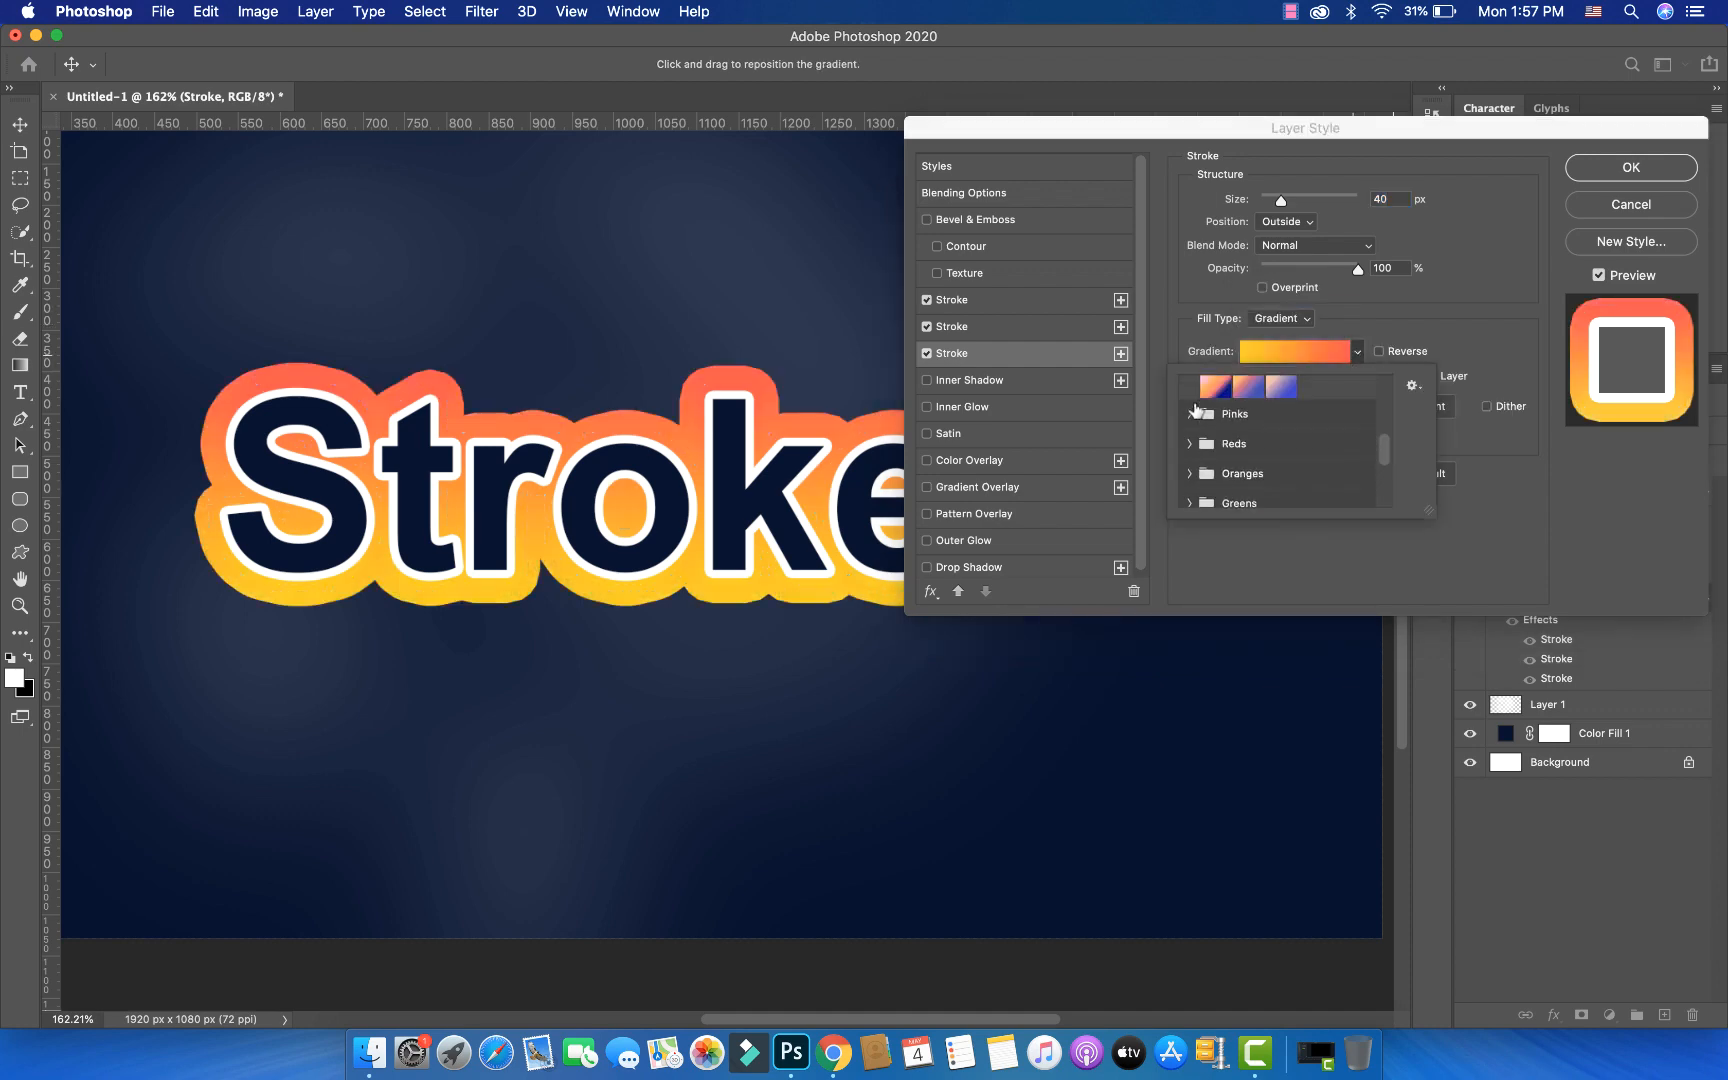
{"action": "left_click", "coordinate": [1207, 429]}
{"action": "scroll", "coordinate": [1210, 430], "scroll_direction": "up", "scroll_amount": 3}
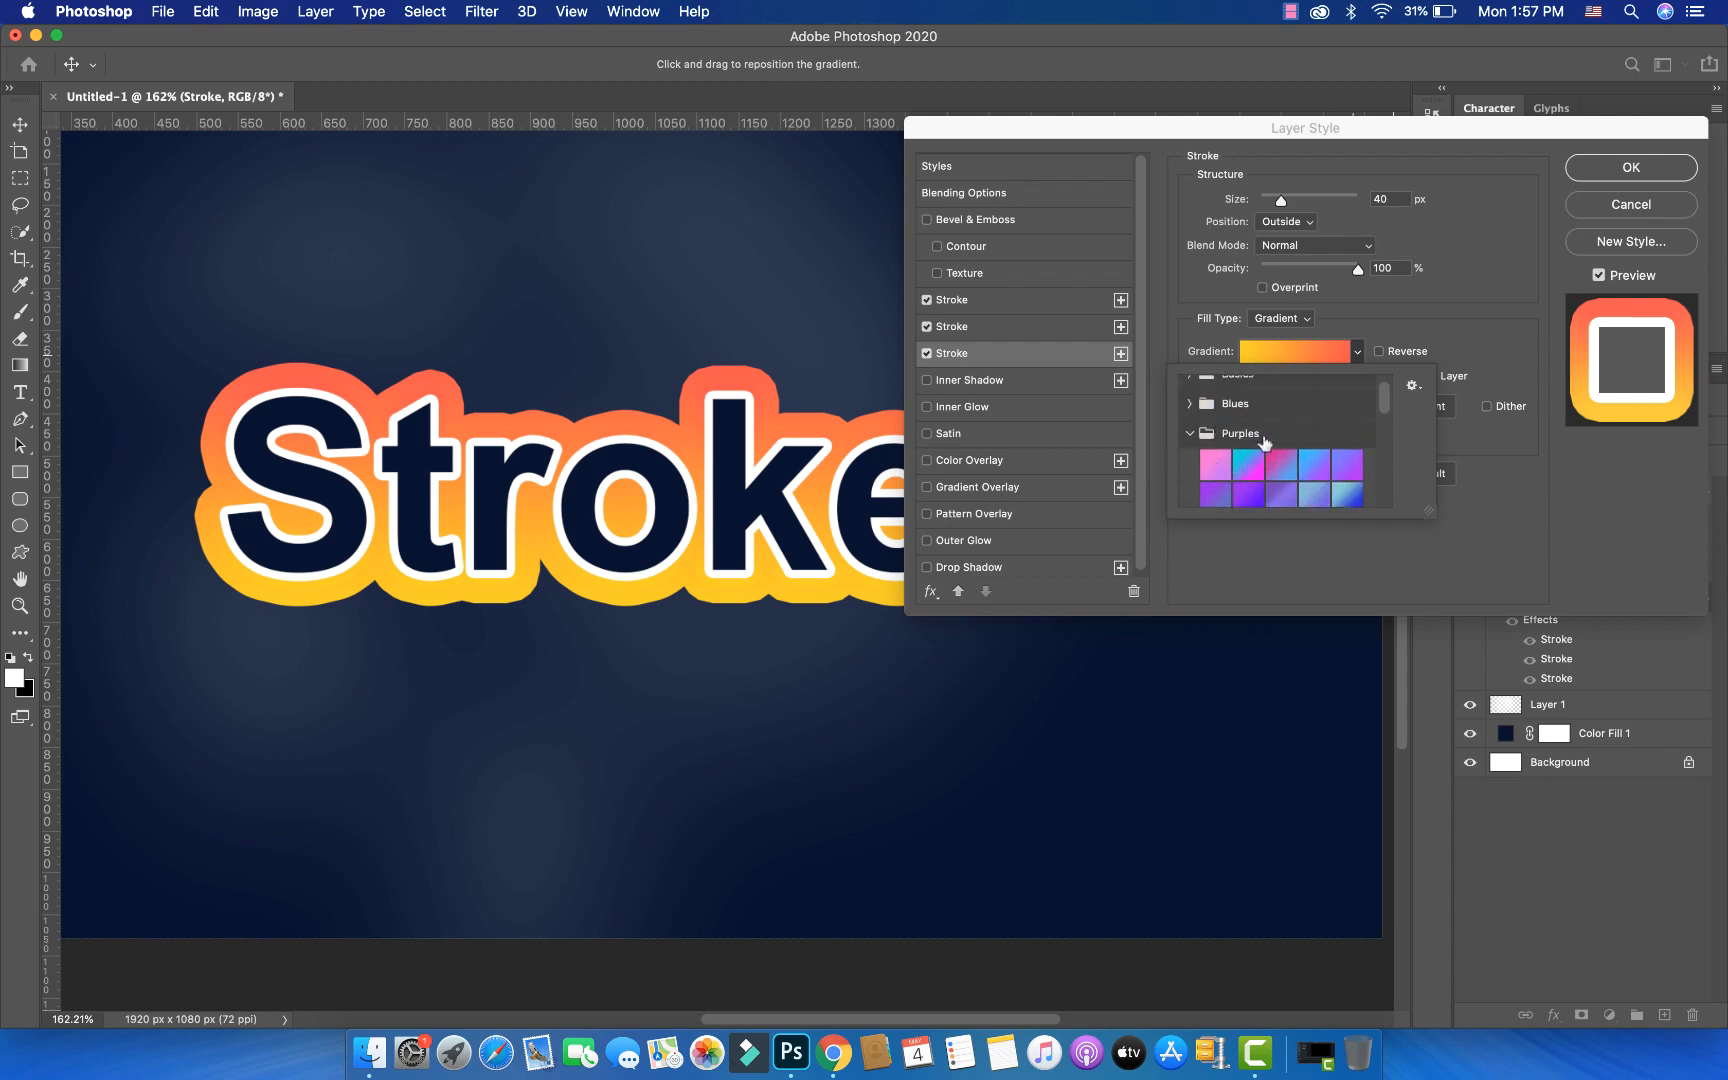
{"action": "left_click", "coordinate": [1250, 463]}
{"action": "left_click", "coordinate": [1278, 461]}
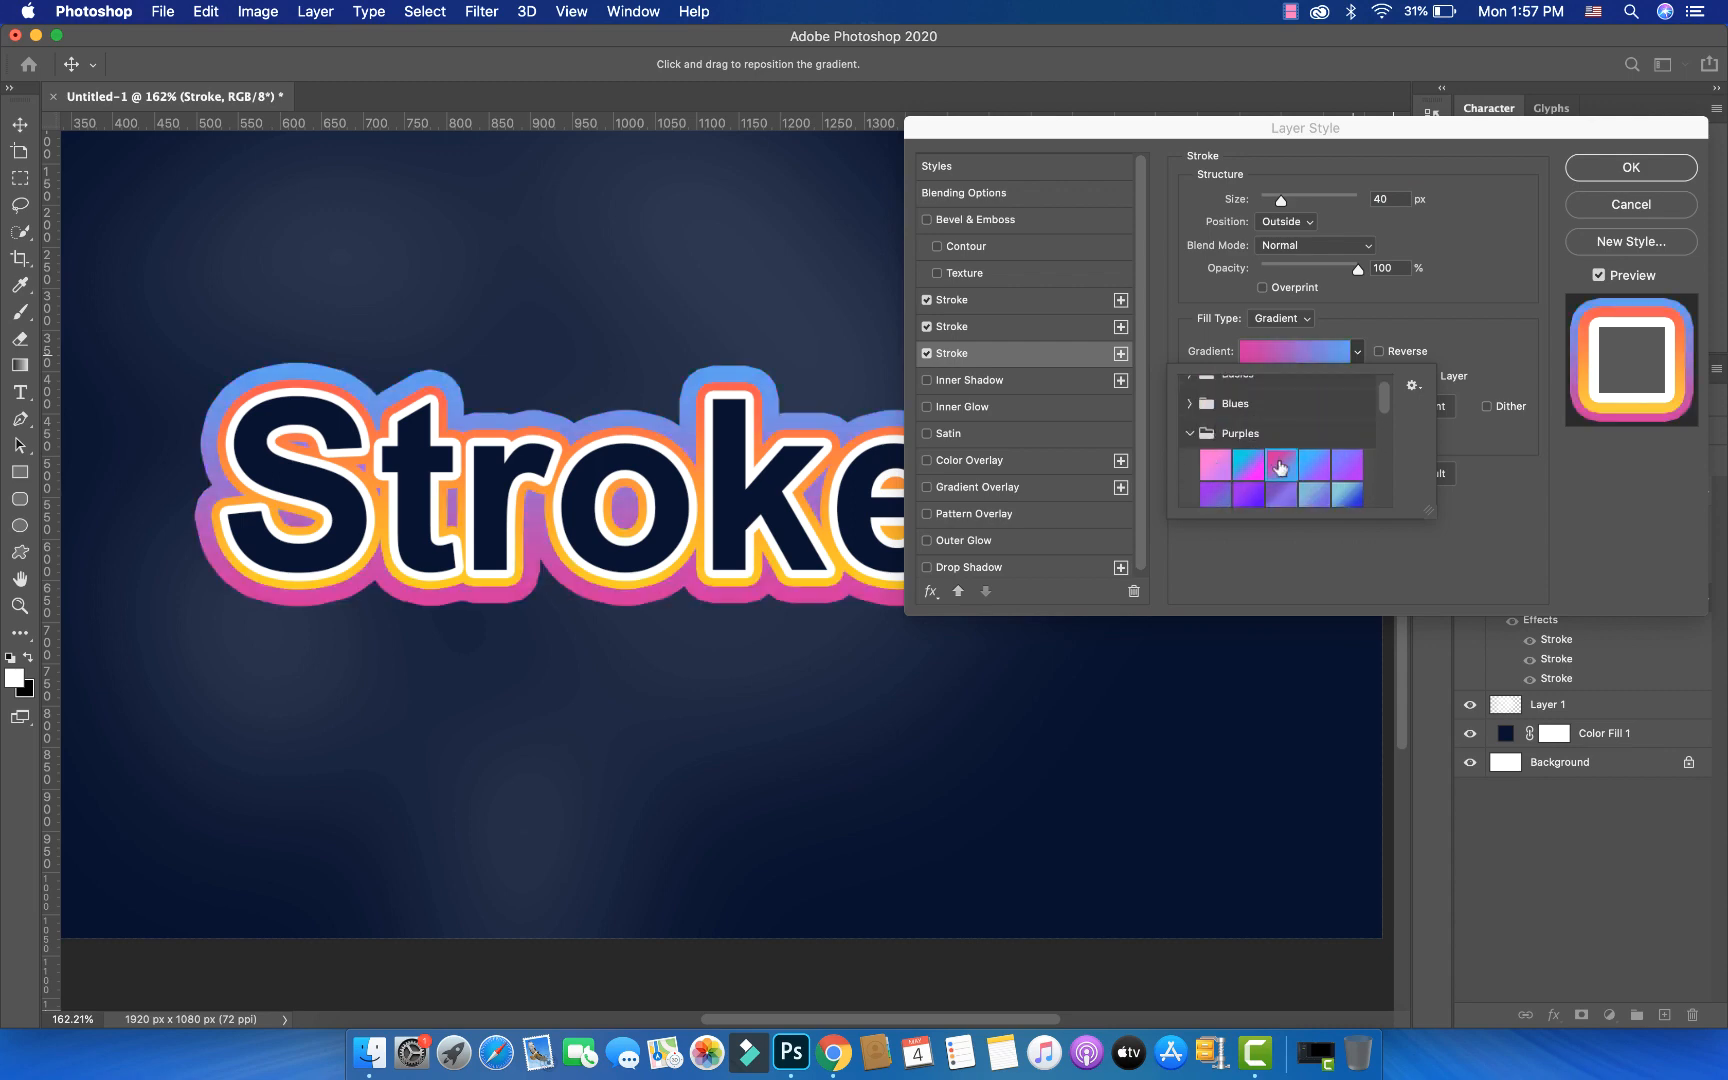
{"action": "left_click", "coordinate": [1237, 467]}
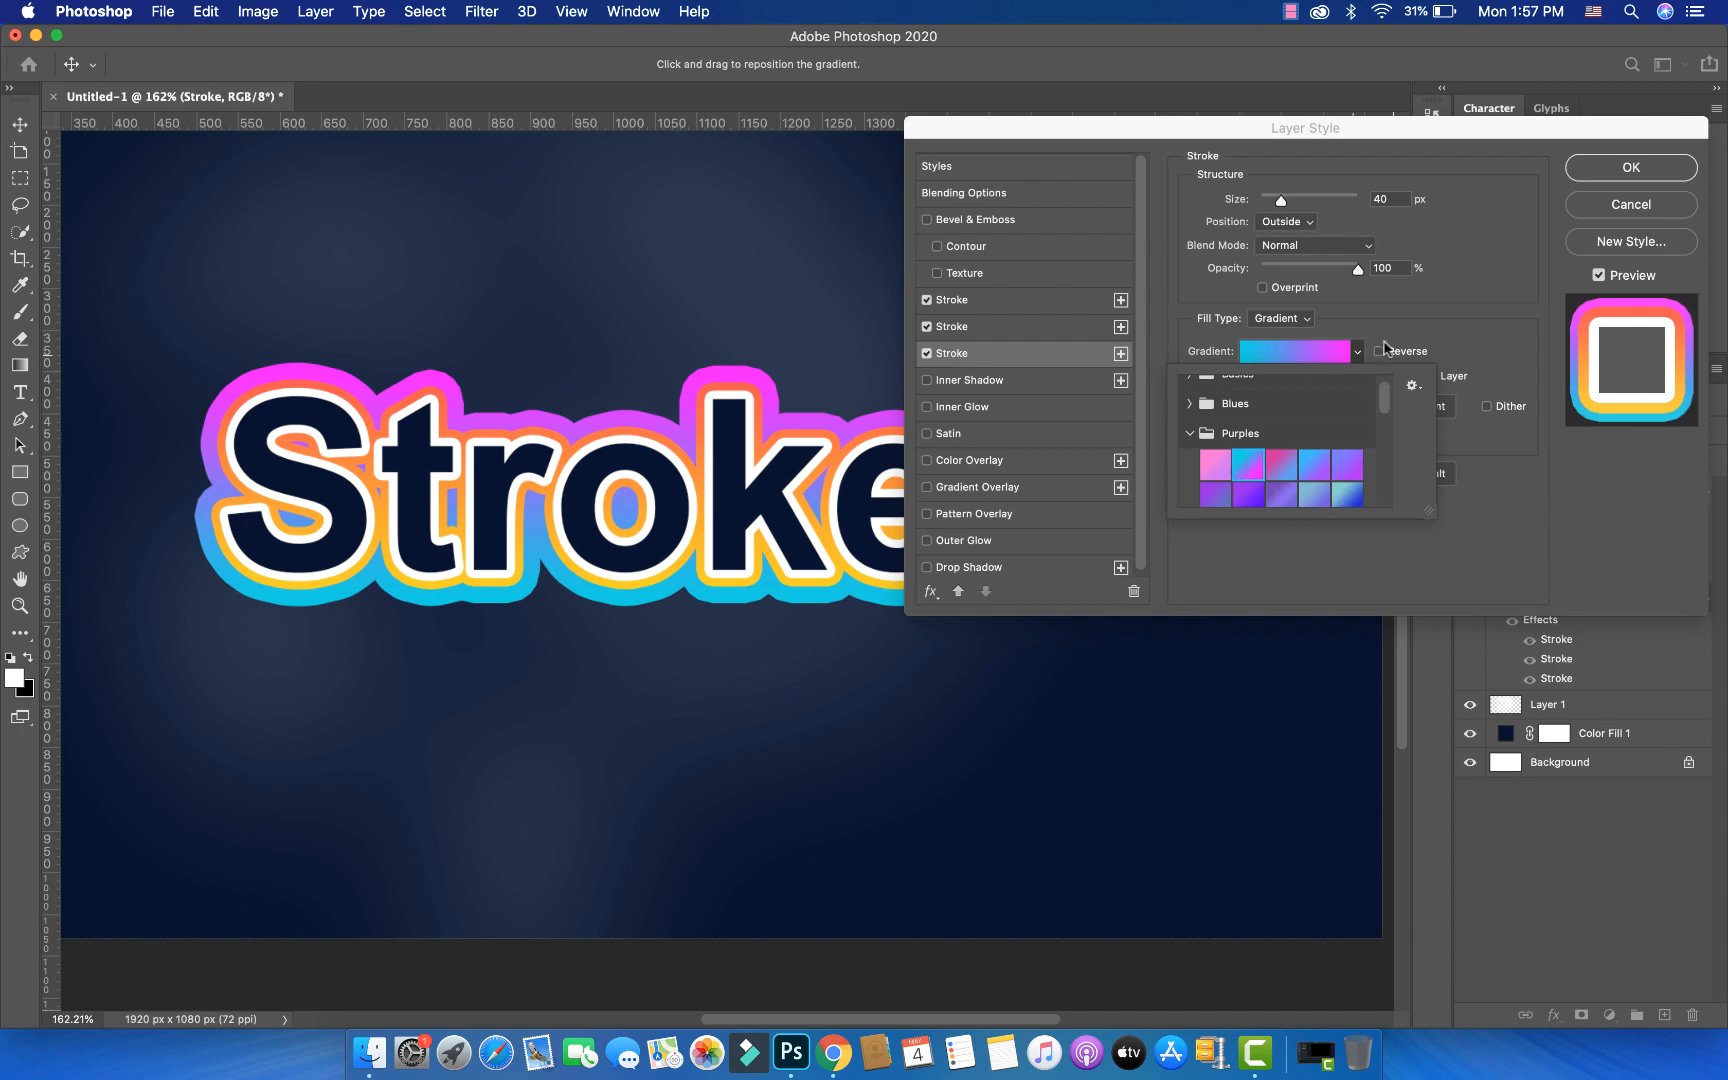
- Set the lowest stroke's size to 30 px and apply the layer style to the text
{"action": "left_click", "coordinate": [1484, 286]}
{"action": "type", "text": "30"}
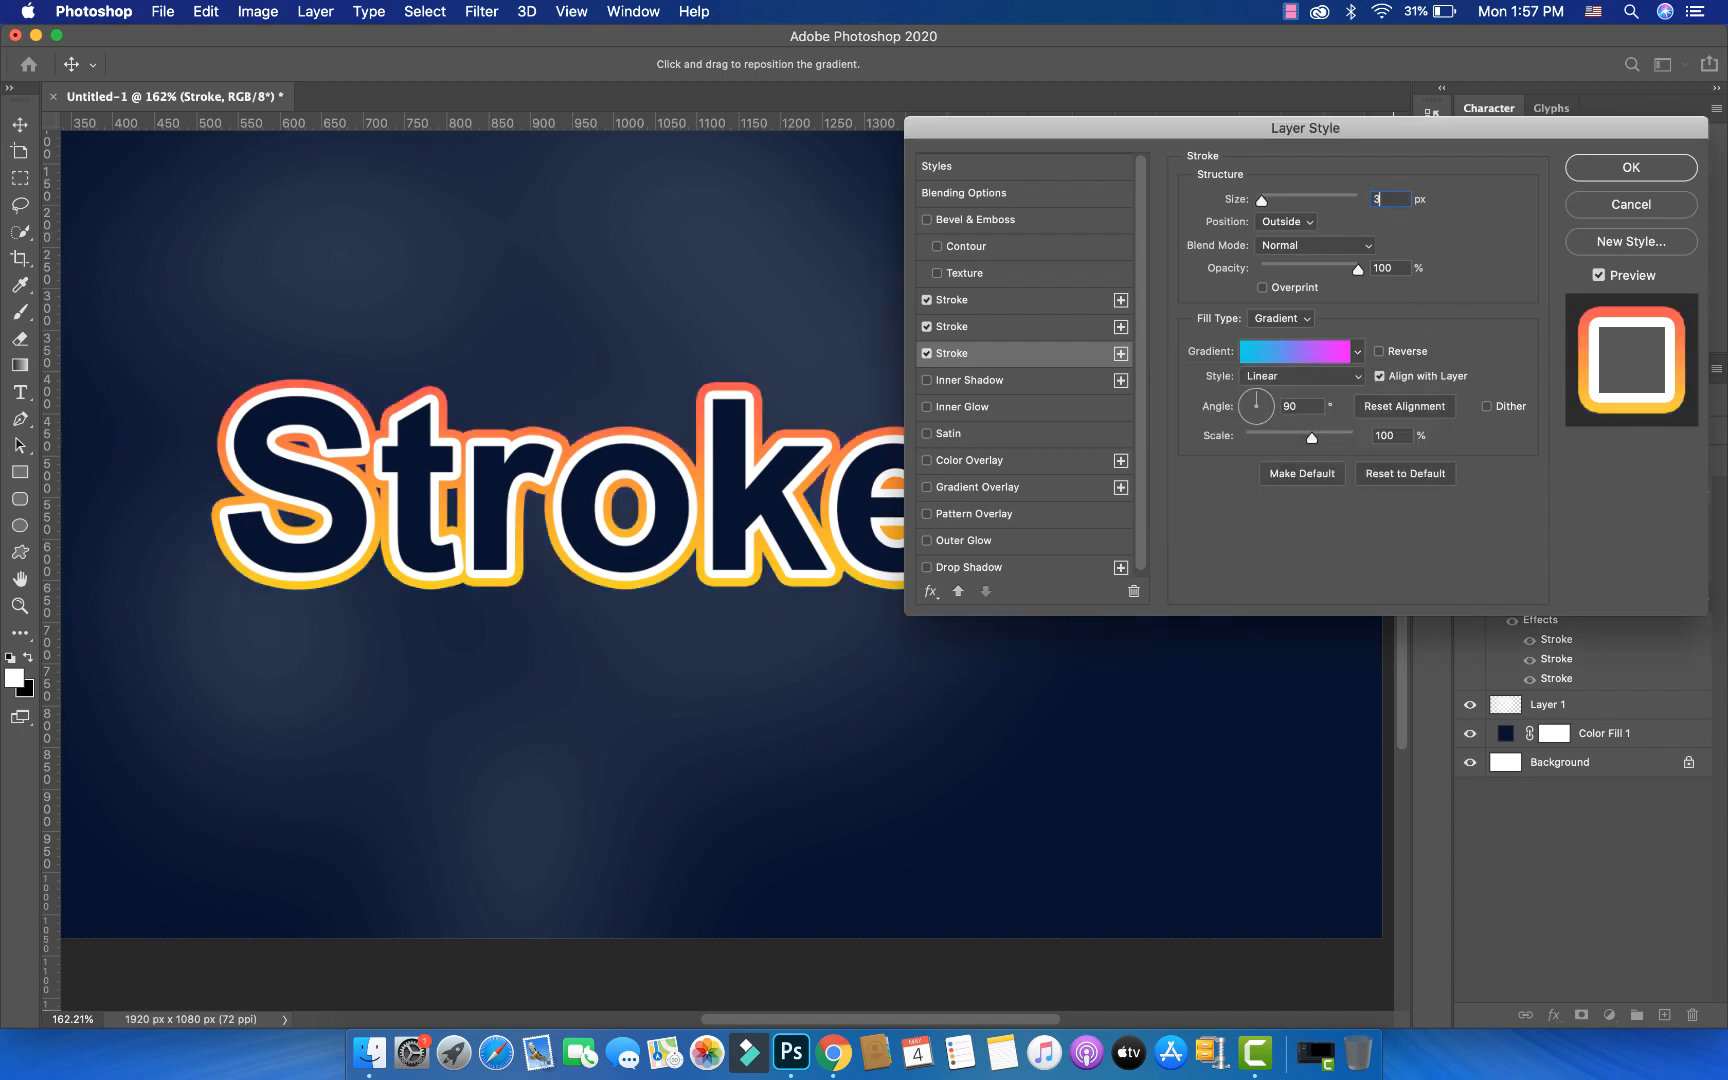
{"action": "left_click", "coordinate": [1504, 289]}
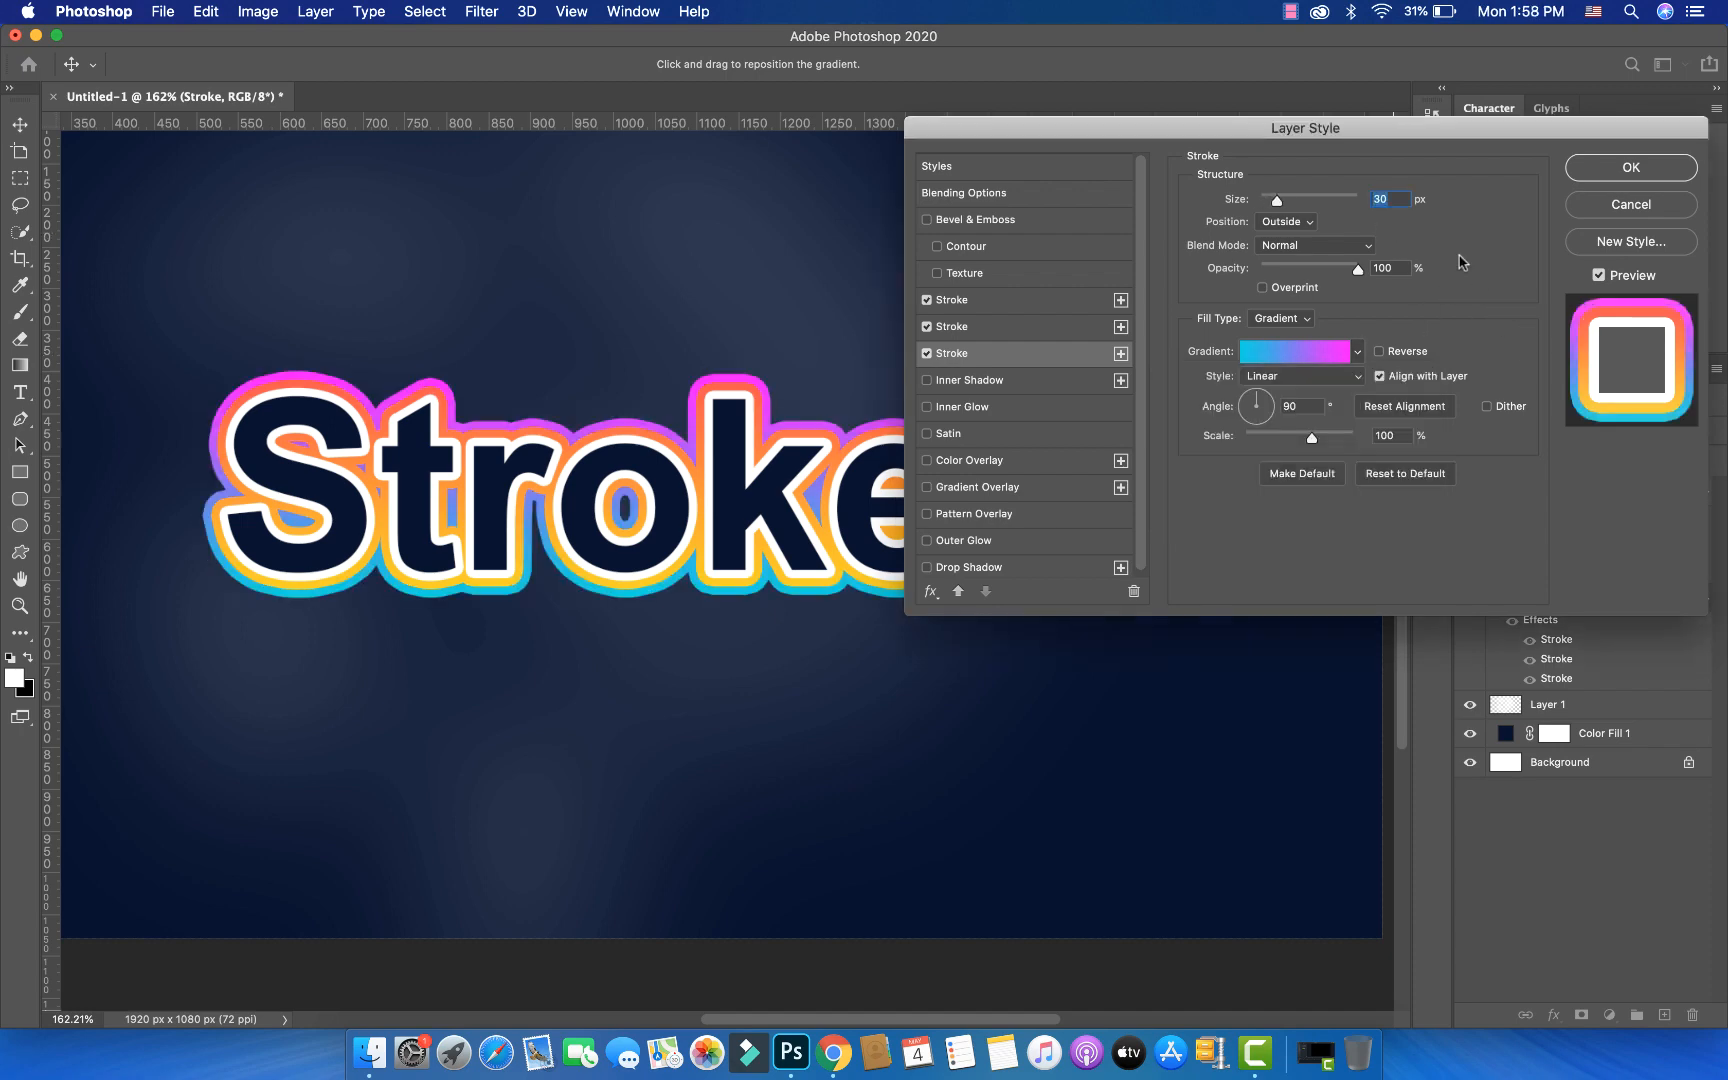
{"action": "left_click", "coordinate": [1630, 170]}
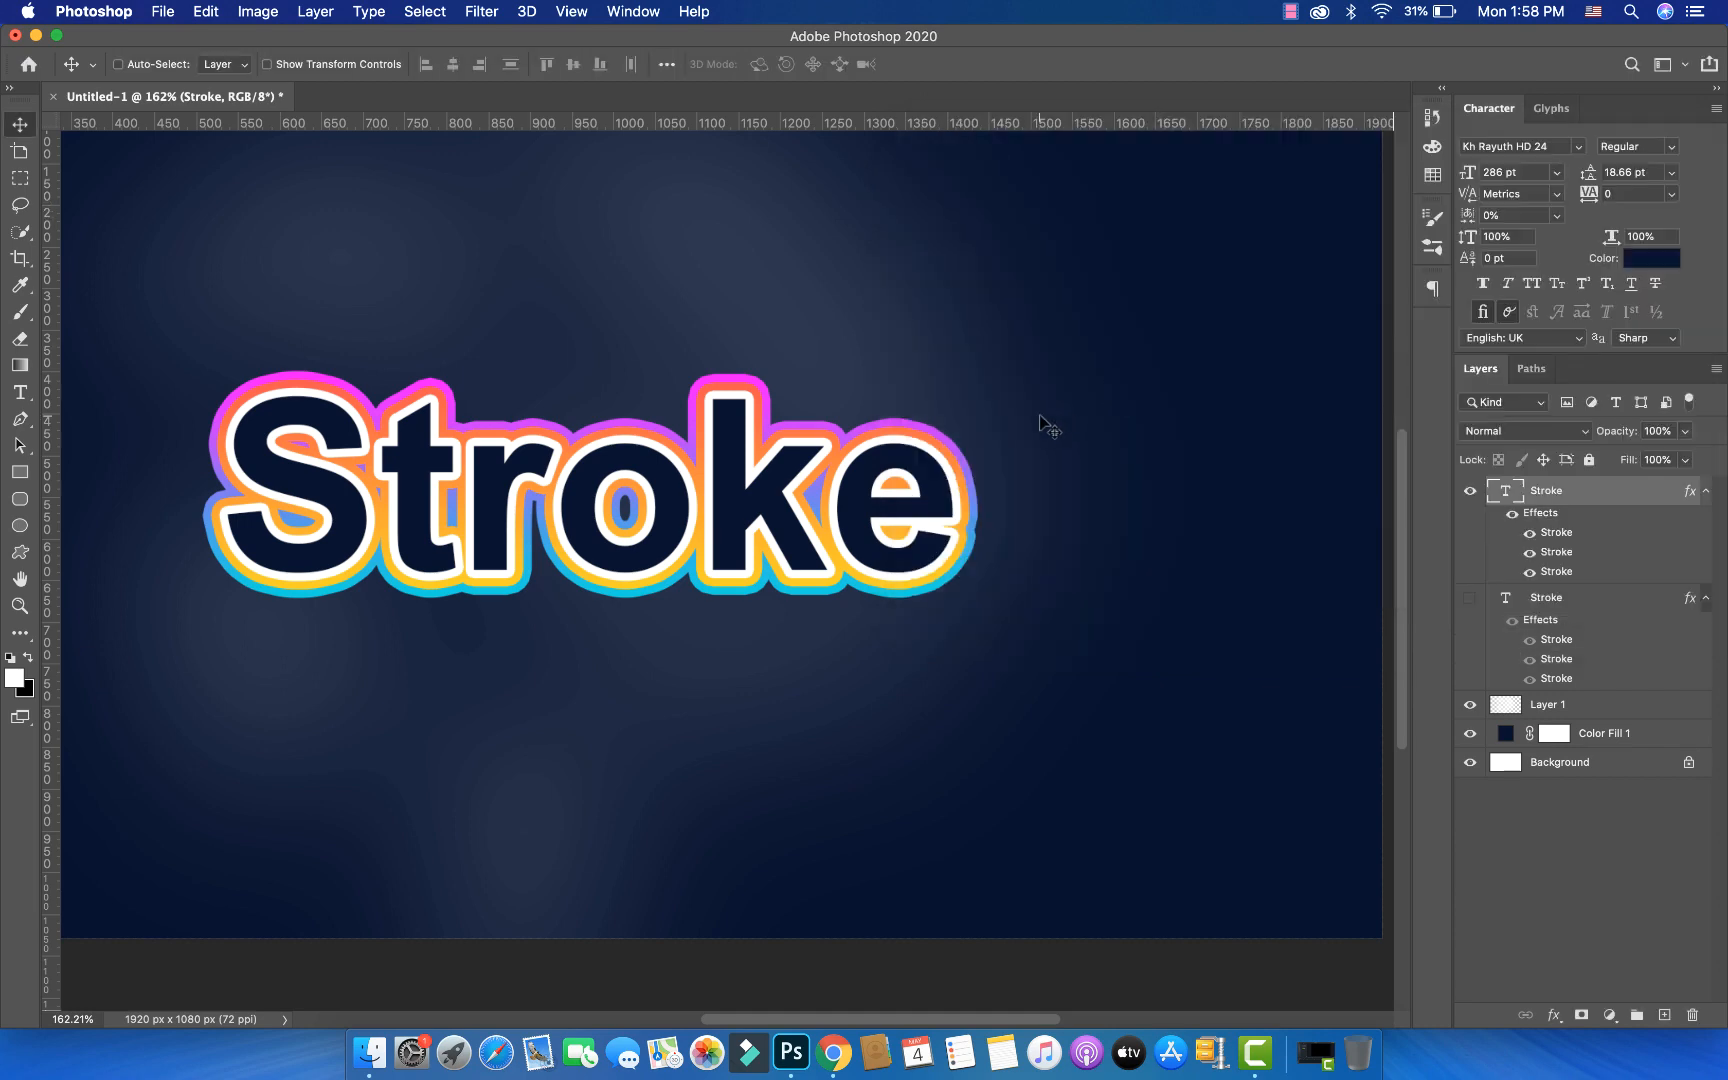
{"action": "key", "text": "super+0"}
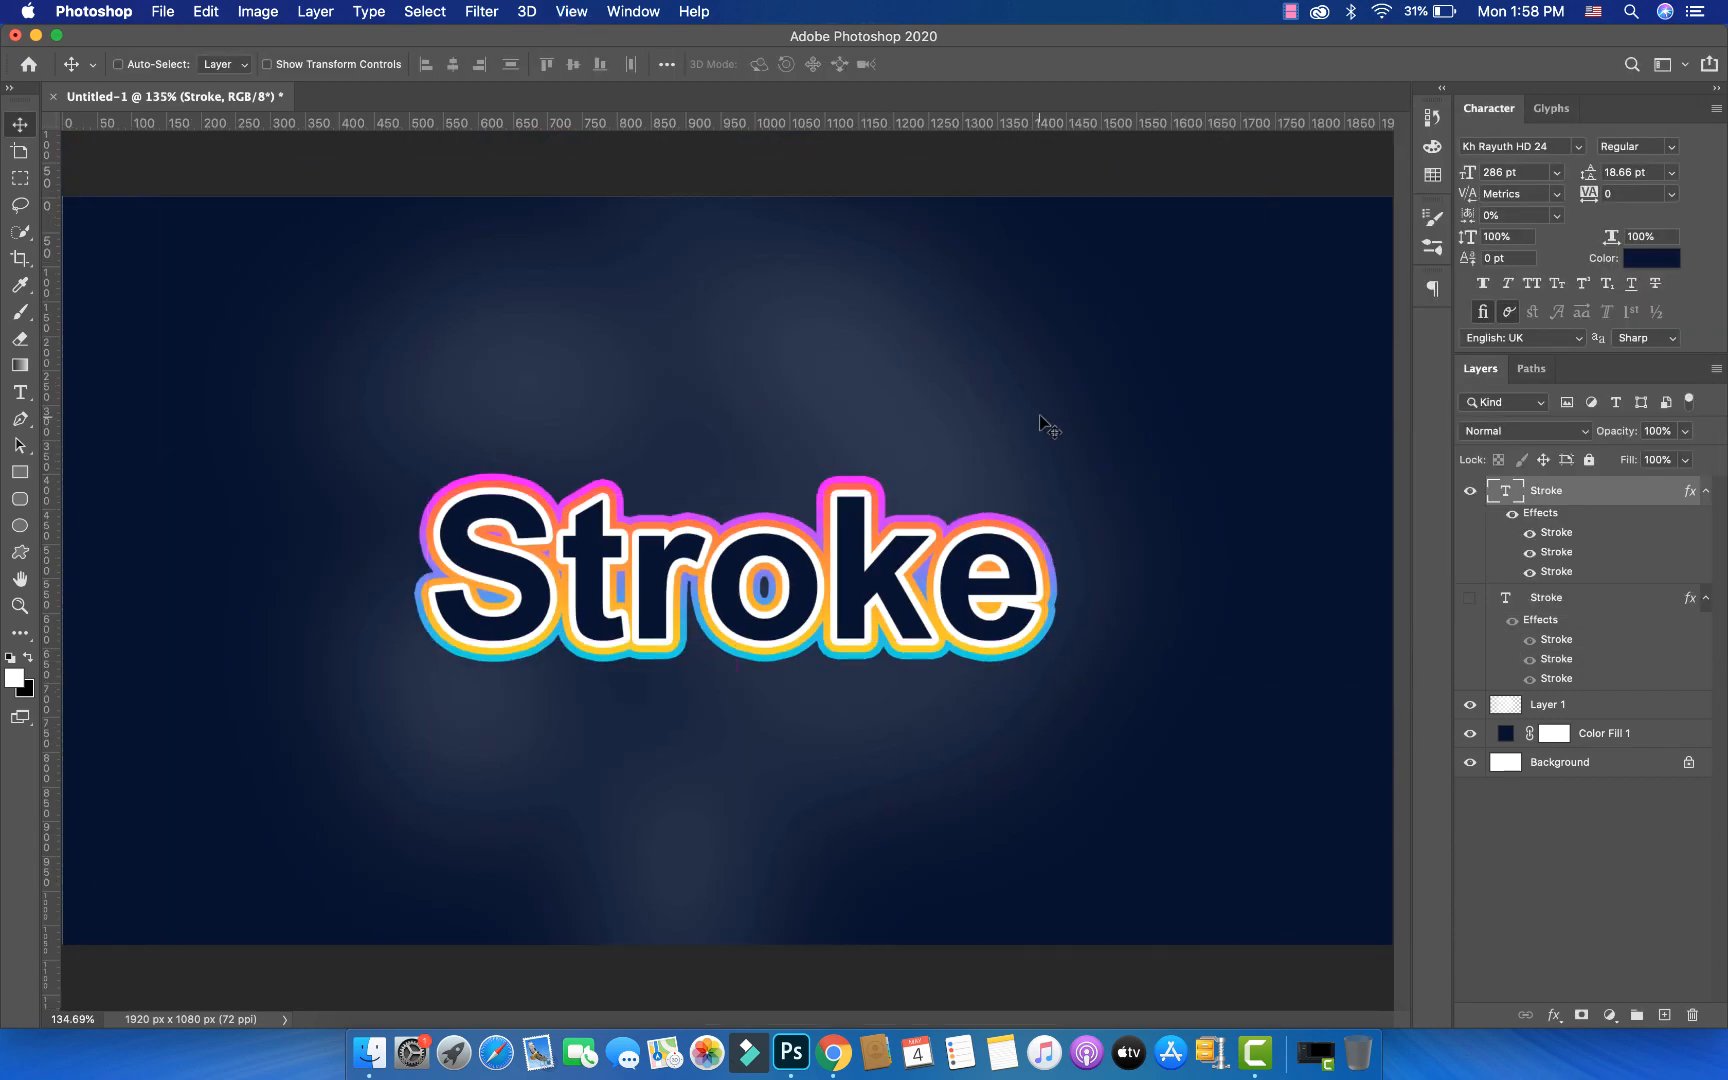